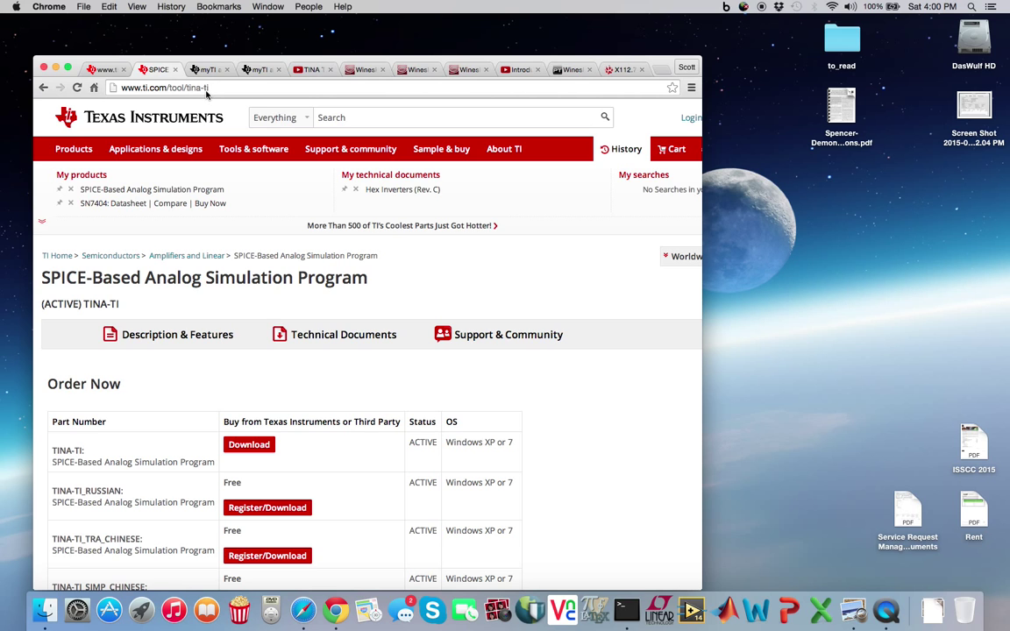
Step: Review the TINA-TI download page and note its supported OS, Windows XP or 7
left_click(192, 89)
left_click(572, 369)
scroll(347, 397, "down", 1)
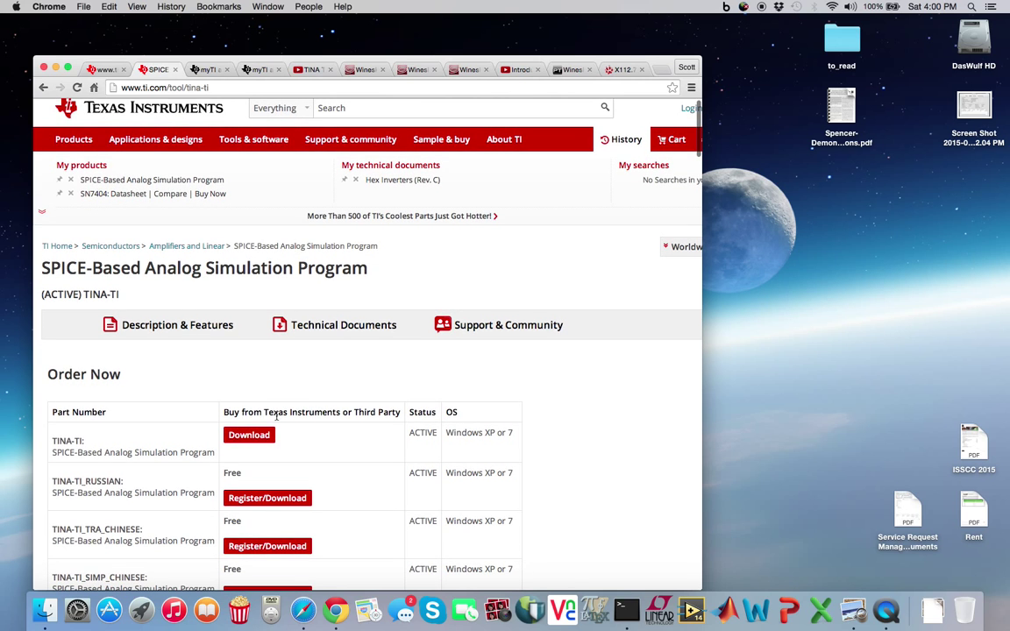
left_click_drag(513, 433, 446, 430)
left_click(530, 452)
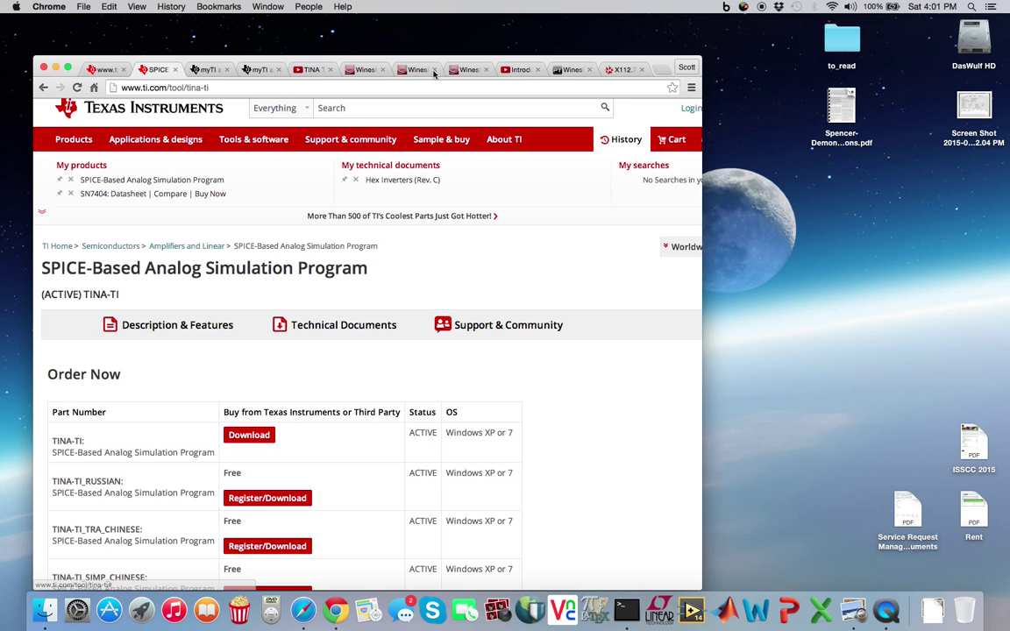
Step: Browse Finder from to_read to Dropbox > INSTALL_FILES > software > TI-TINA to see its installers
double_click(842, 40)
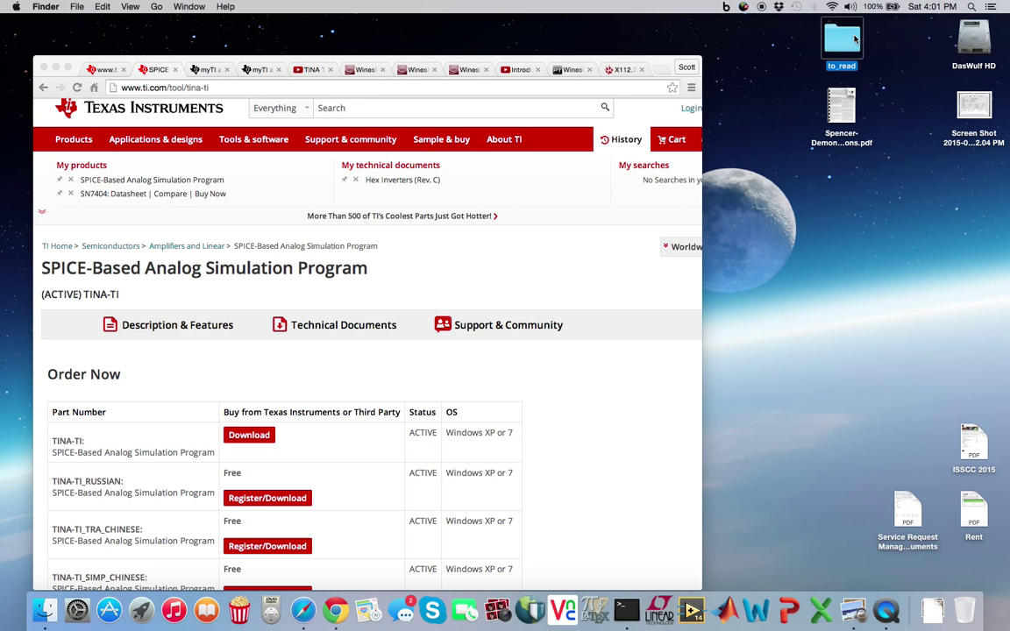
left_click_drag(396, 53, 572, 50)
left_click(539, 81)
scroll(613, 140, "down", 2)
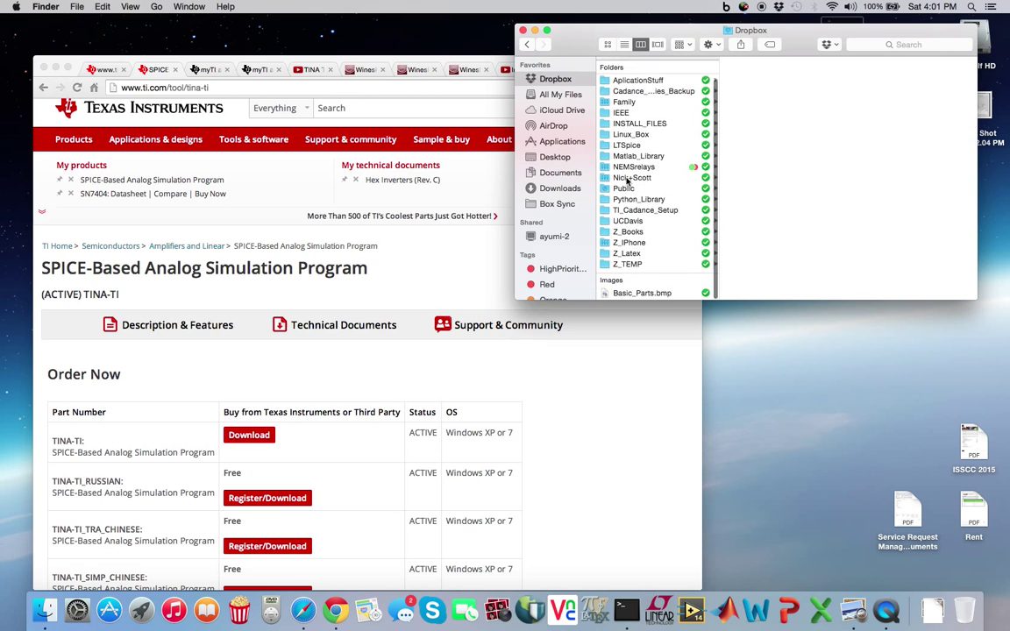
left_click(649, 126)
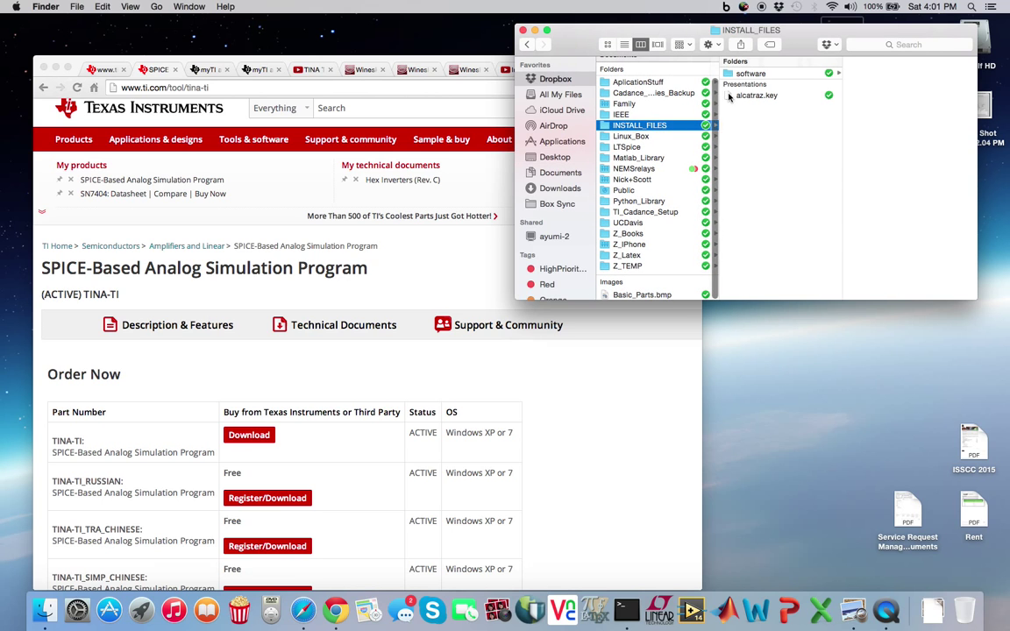
left_click(783, 74)
left_click(872, 94)
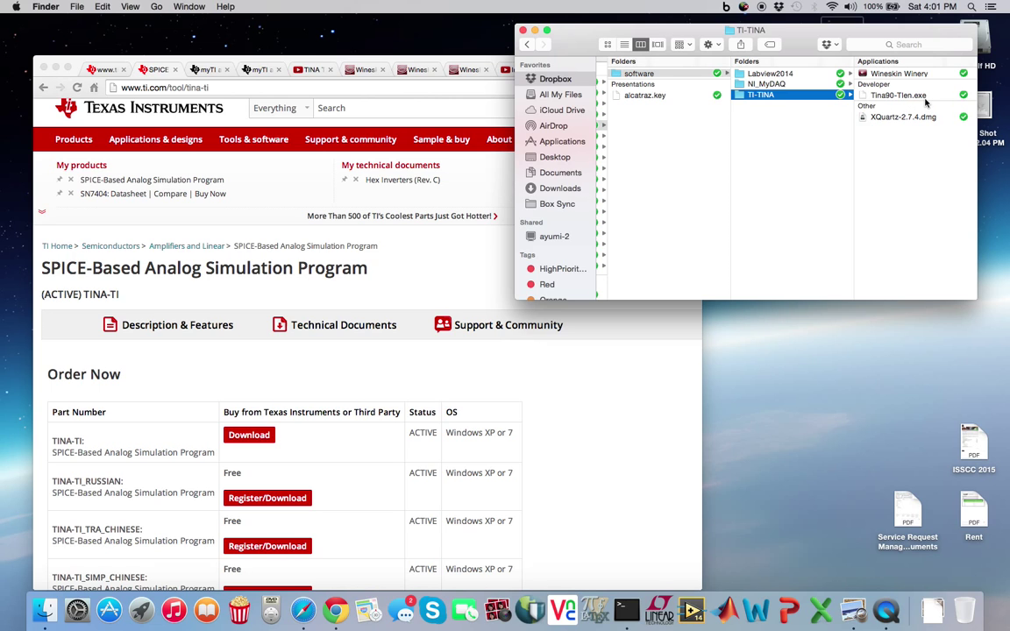
left_click(446, 66)
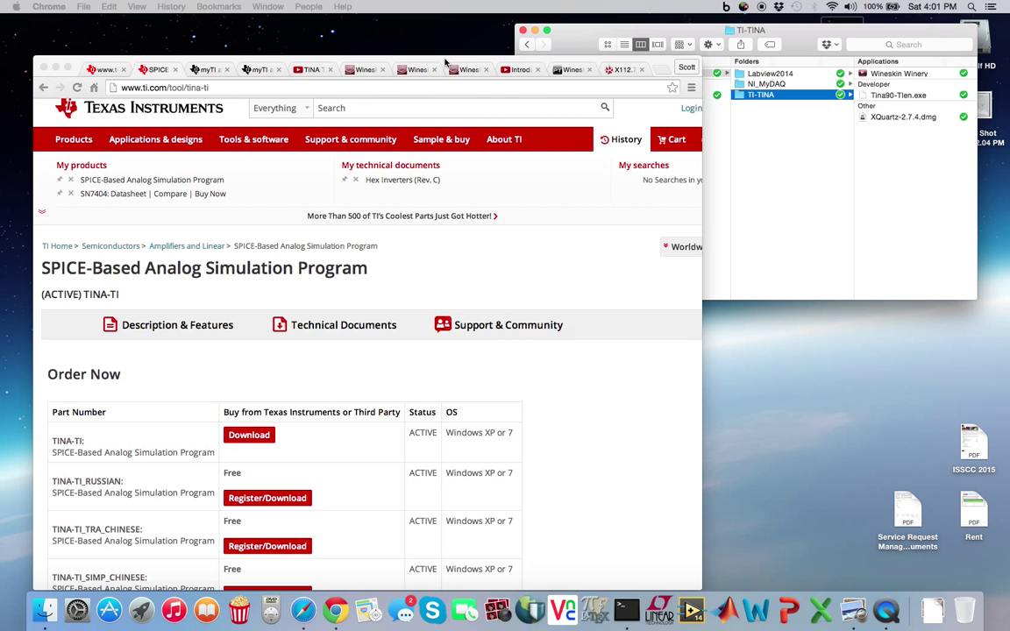
Step: Check the Wineskin Downloads page's supported OS X versions, including 10.10 Yosemite
left_click(366, 70)
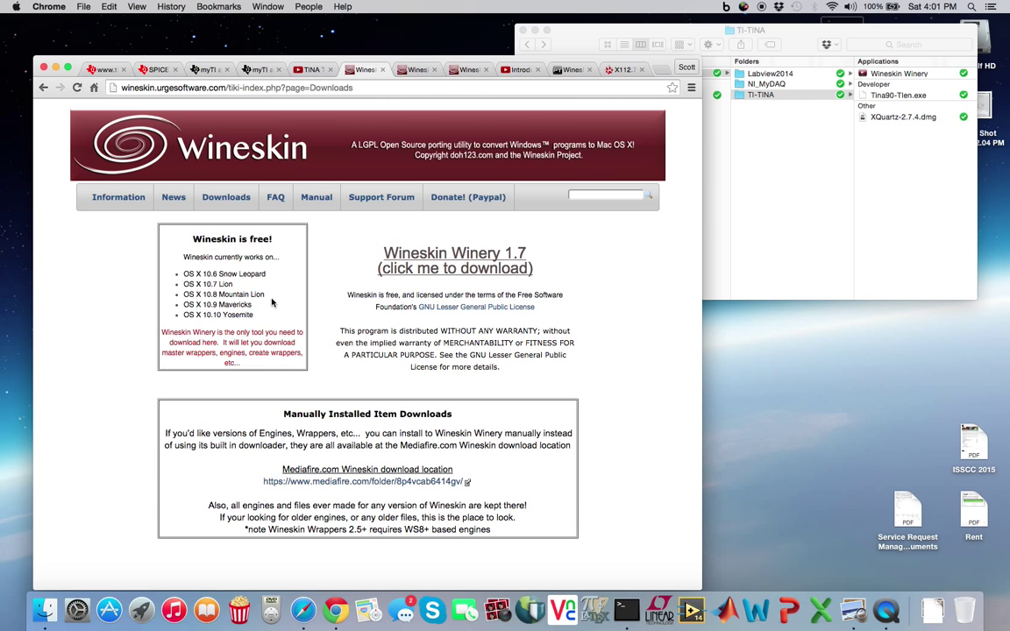
left_click_drag(254, 314, 168, 315)
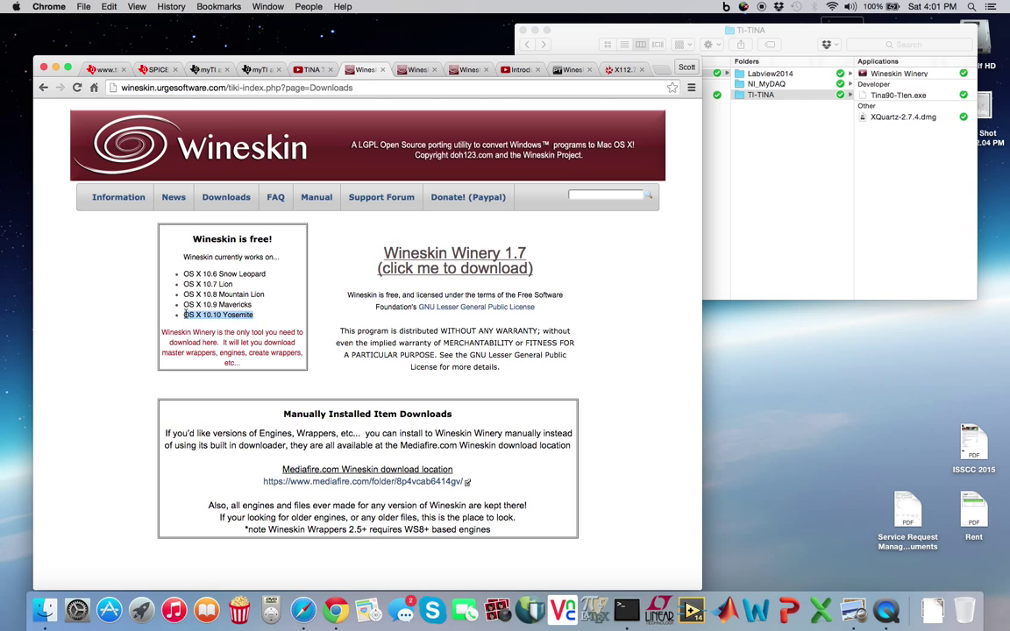
left_click(254, 320)
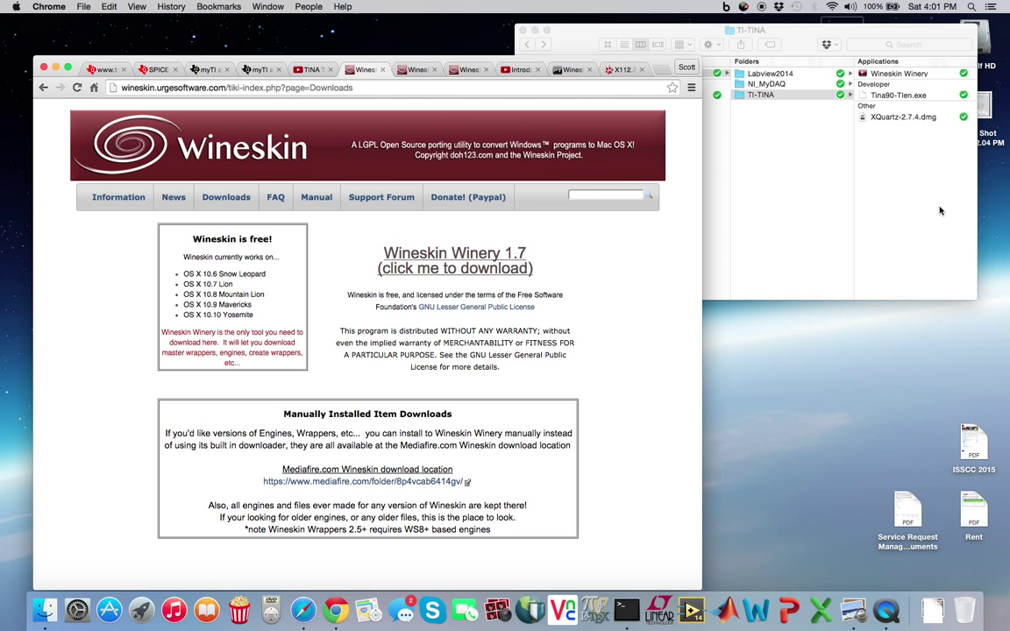
left_click(916, 163)
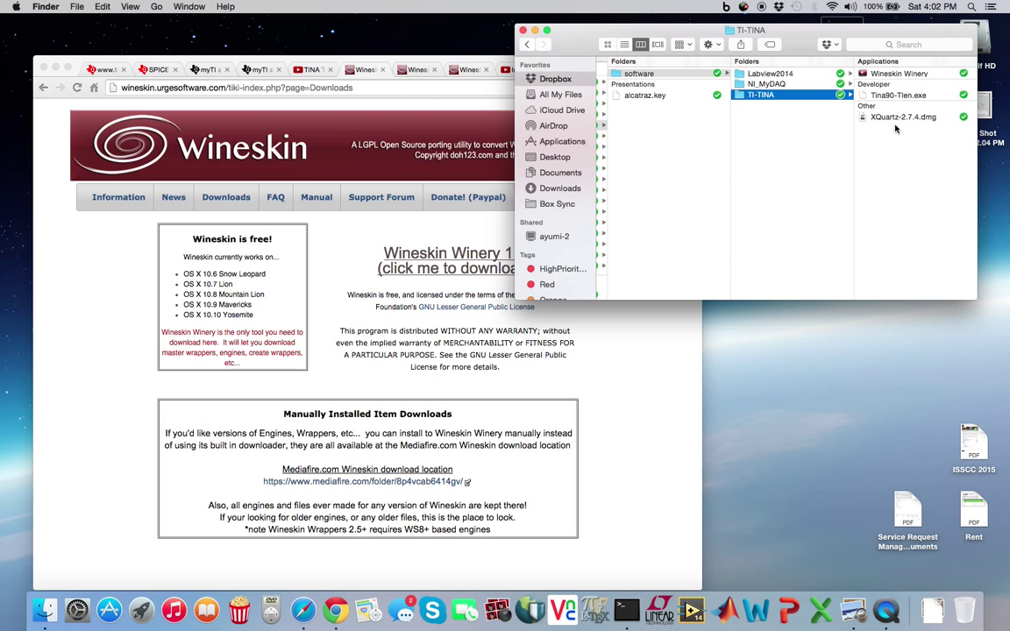
left_click(653, 333)
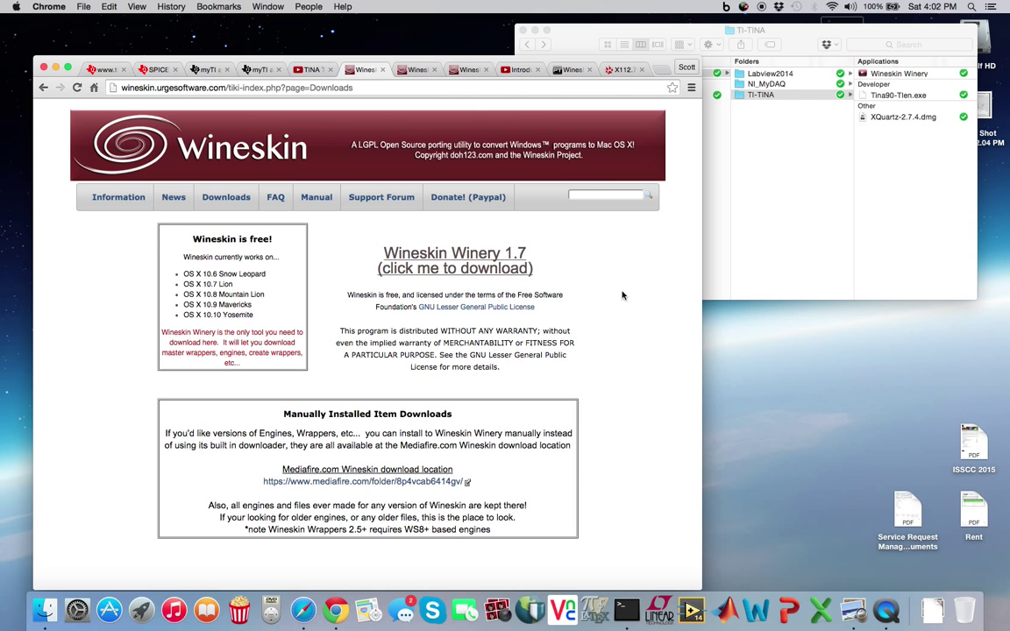
Step: Browse the Wineskin video and manual pages, then preview Wineskin Winery in the TI-TINA folder
left_click(520, 71)
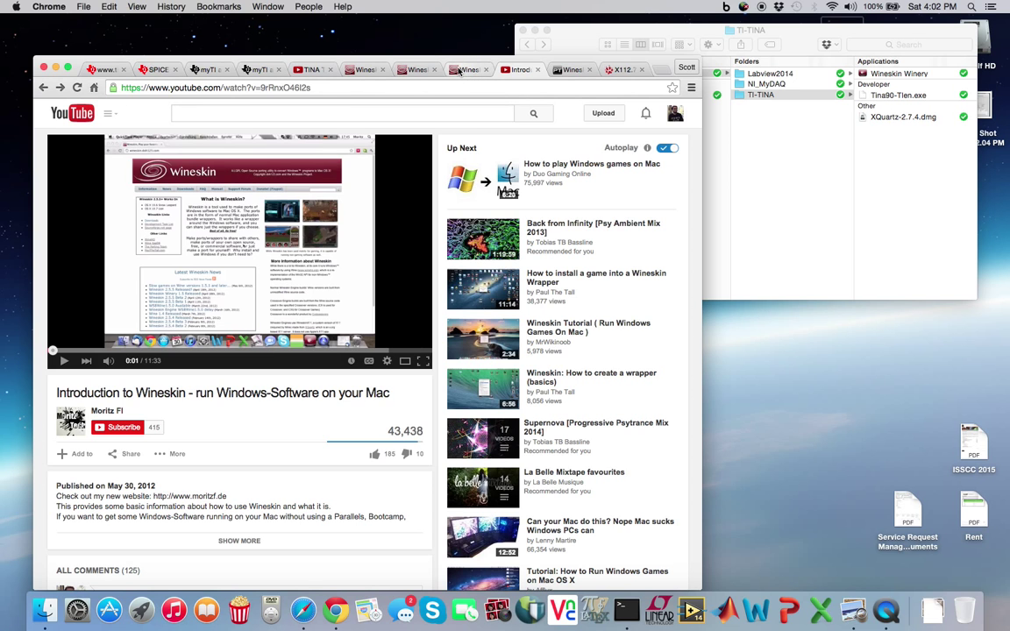
left_click(369, 70)
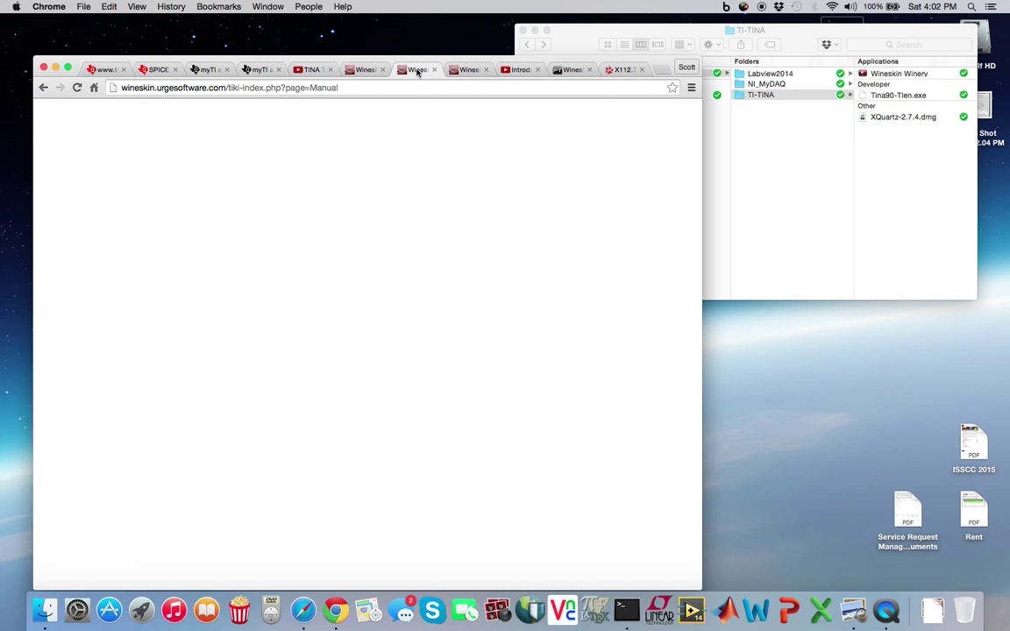
left_click(364, 70)
left_click(931, 191)
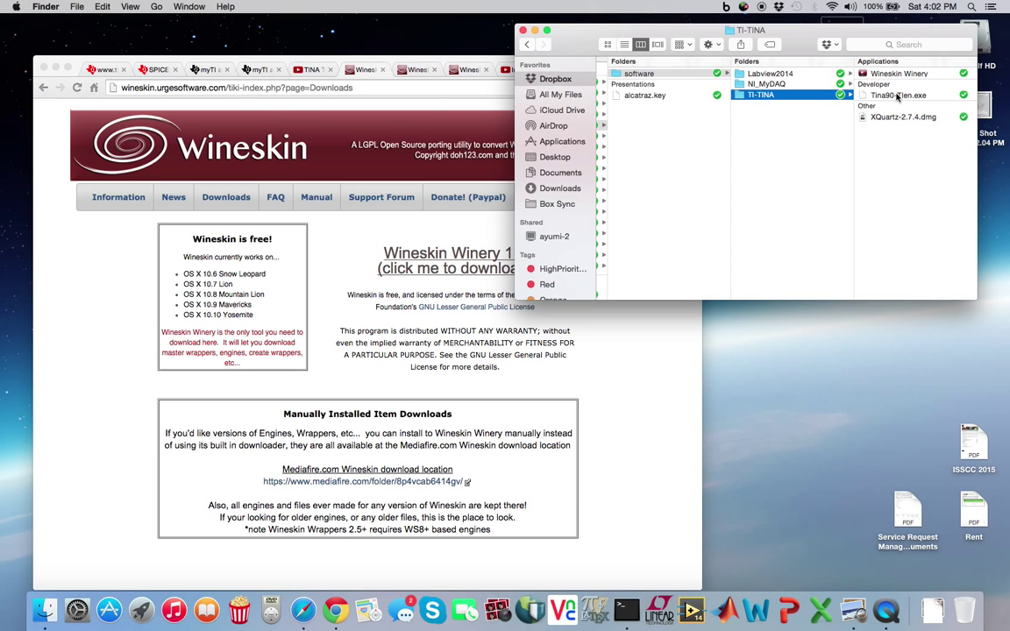
left_click(896, 75)
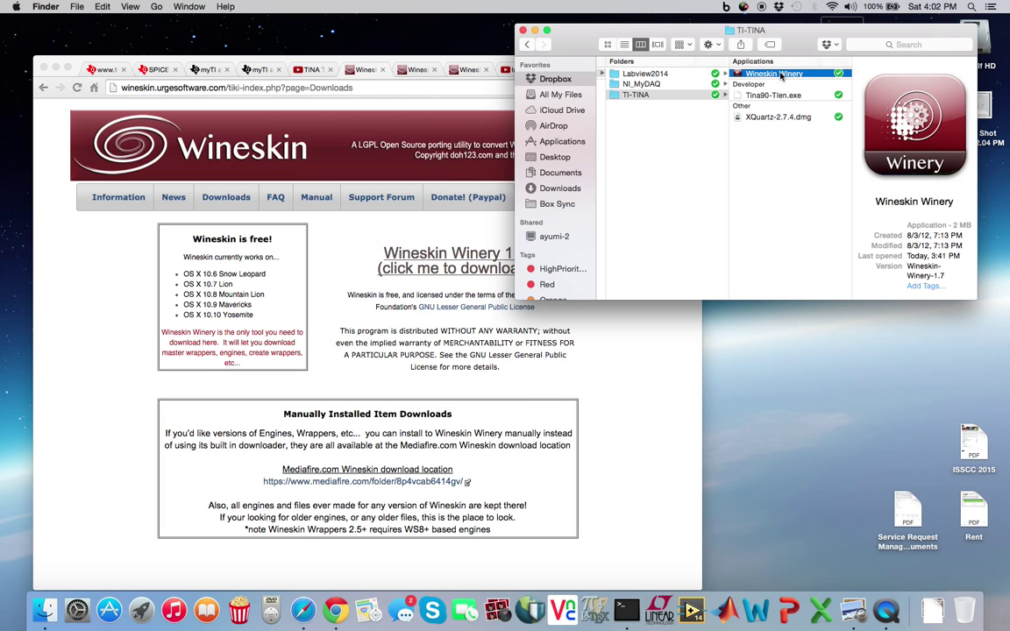
left_click(518, 360)
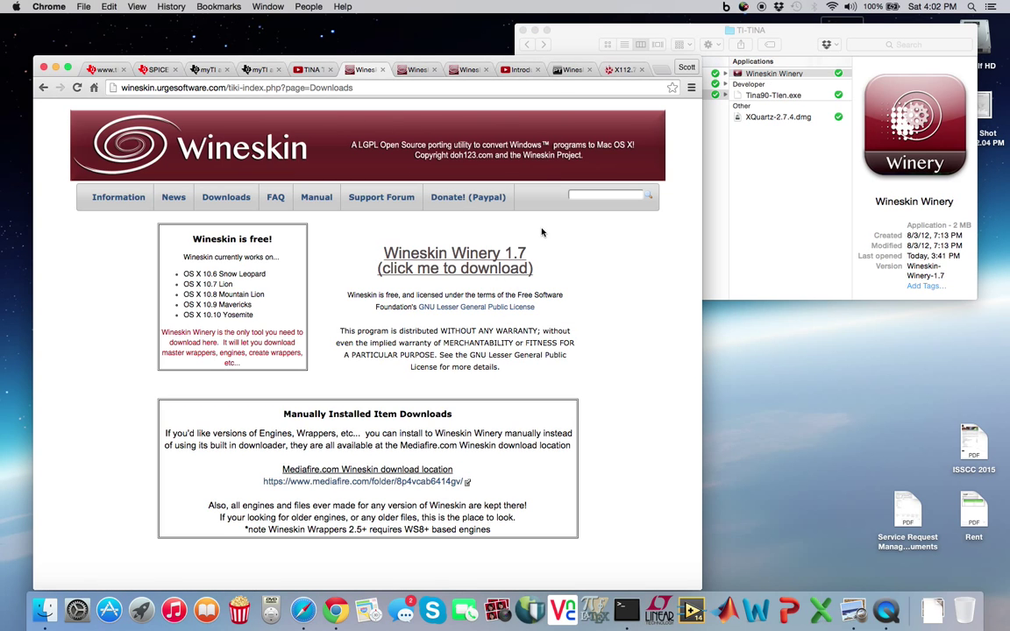
left_click(727, 104)
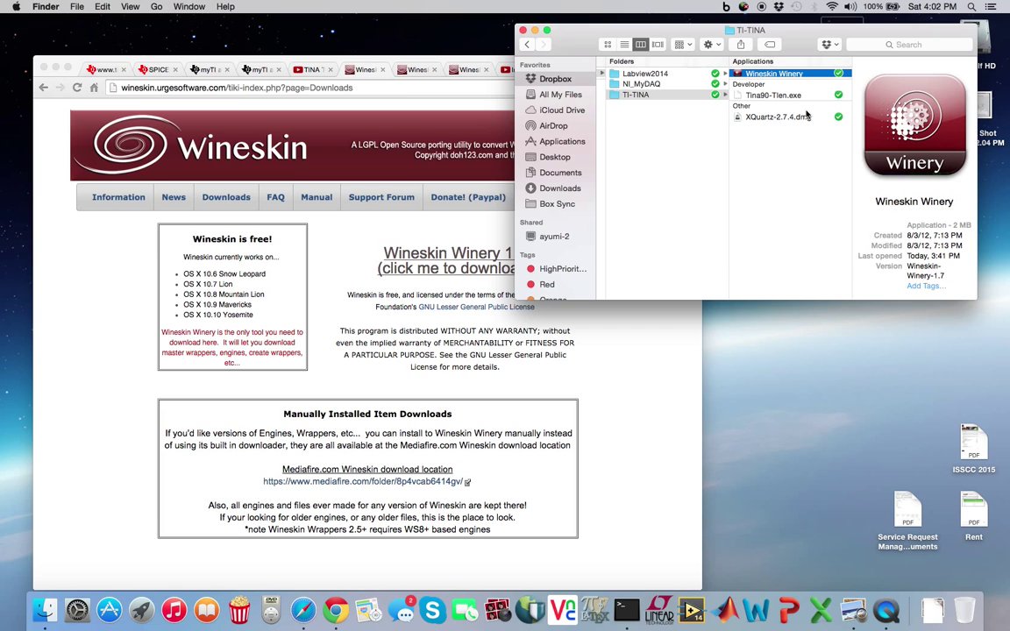
Step: Launch Wineskin Winery and select the WS9Wine1.7.31 engine
double_click(765, 75)
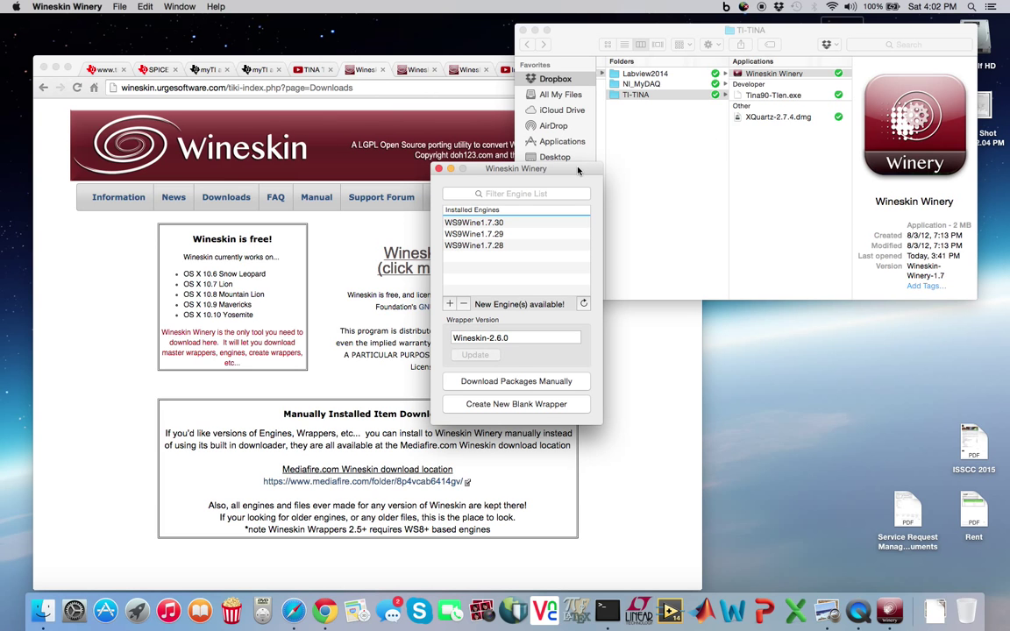
left_click_drag(578, 170, 298, 44)
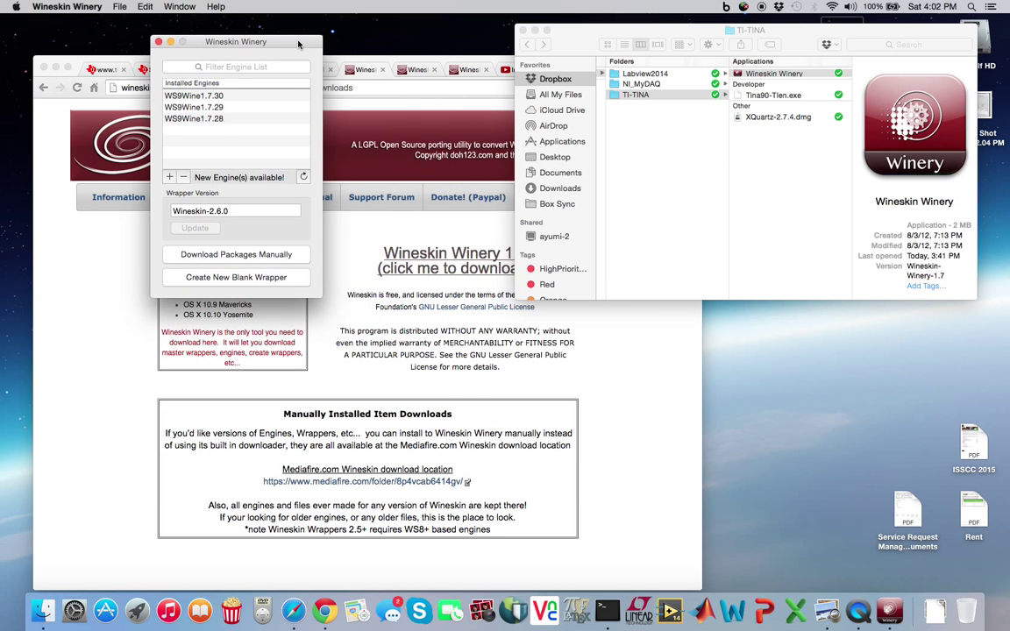
left_click(180, 95)
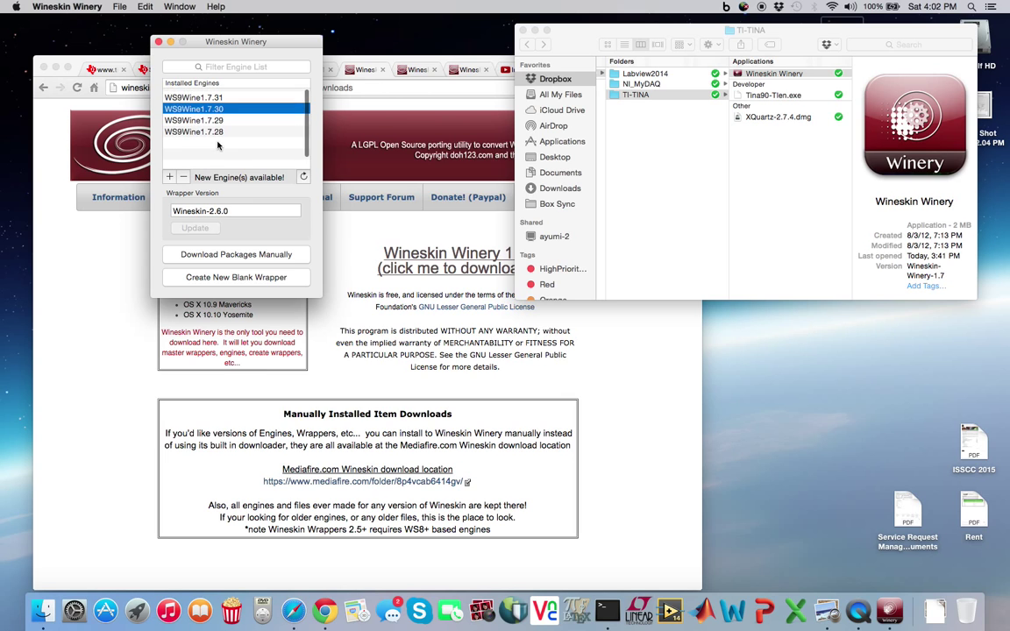
left_click(204, 95)
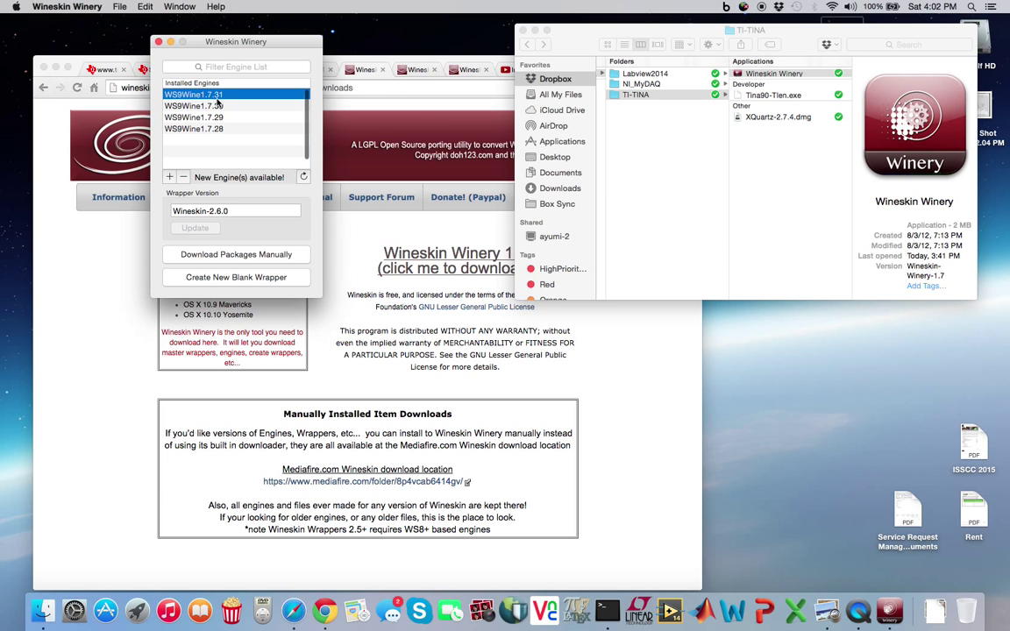
Step: Look through the list of available engine versions, then cancel adding a new engine
left_click(171, 180)
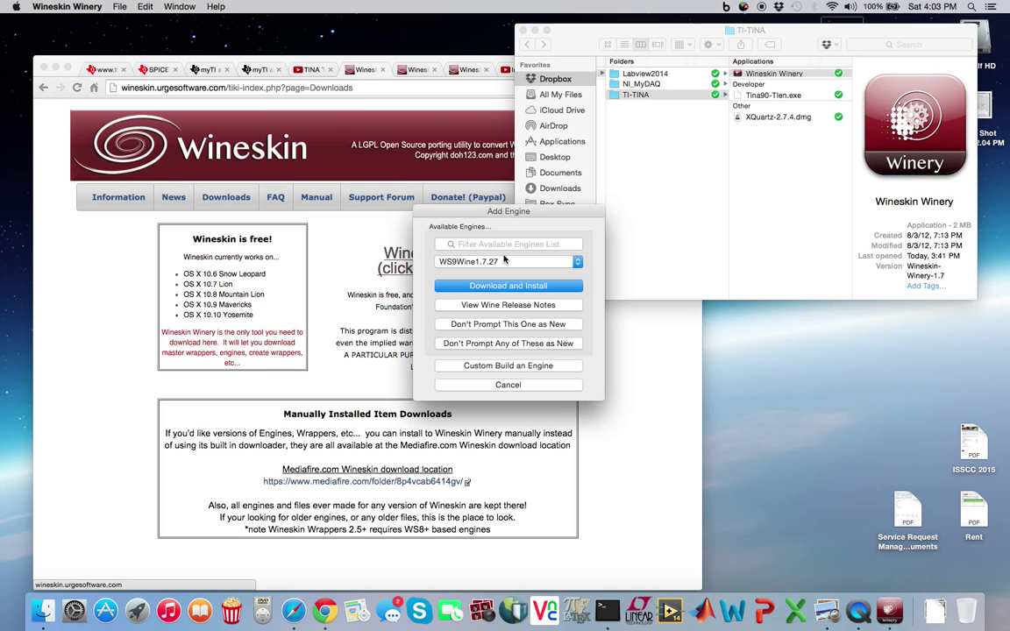
left_click(580, 262)
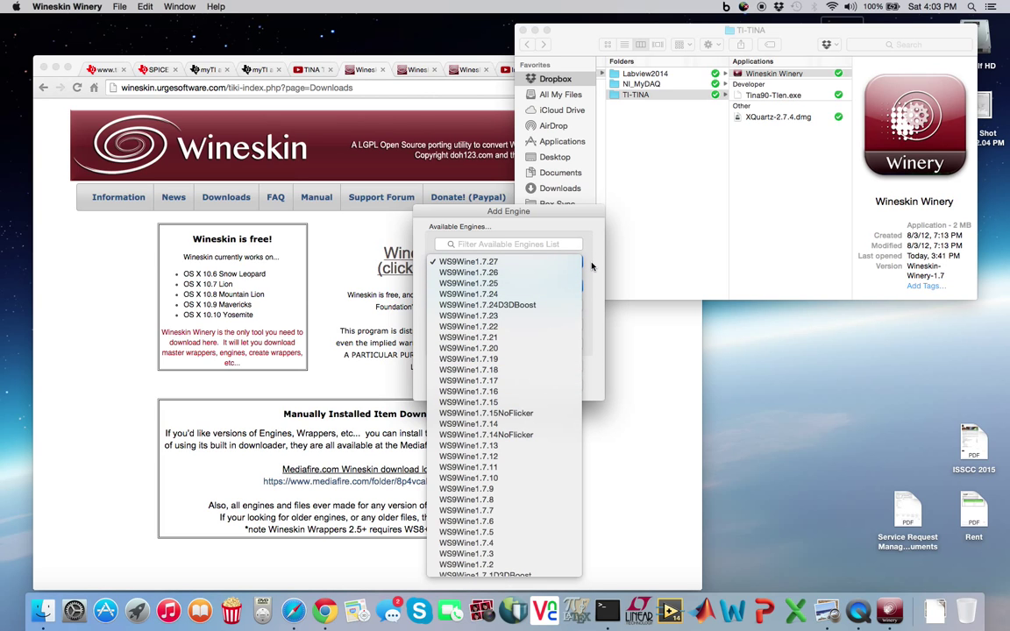
left_click(552, 261)
left_click(507, 385)
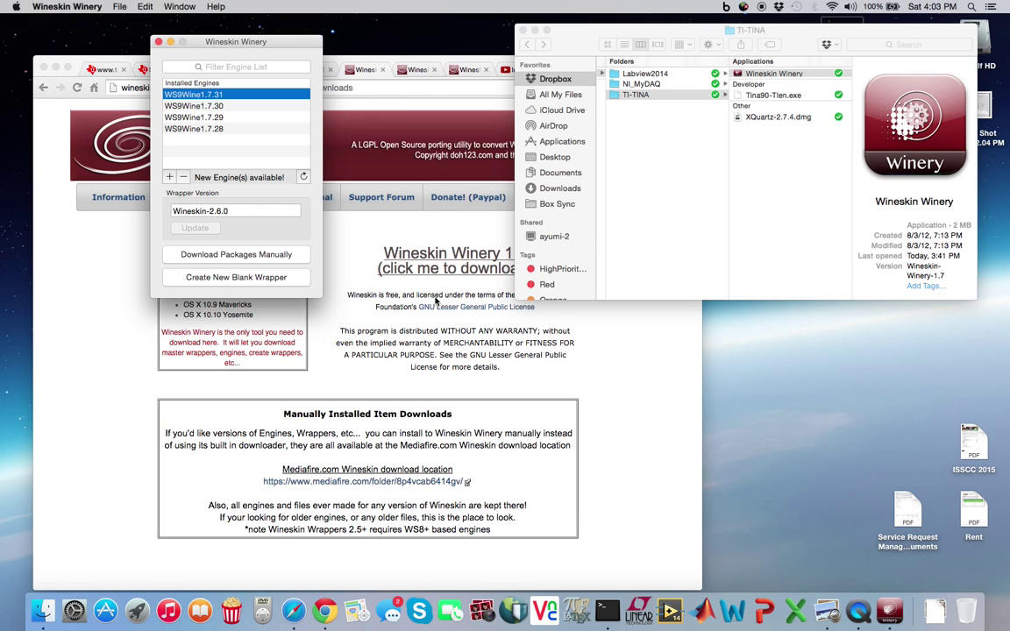
Step: Create a blank wrapper named TI-TINA in Applications/Wineskin and dismiss the completion notice
left_click(251, 280)
left_click(239, 280)
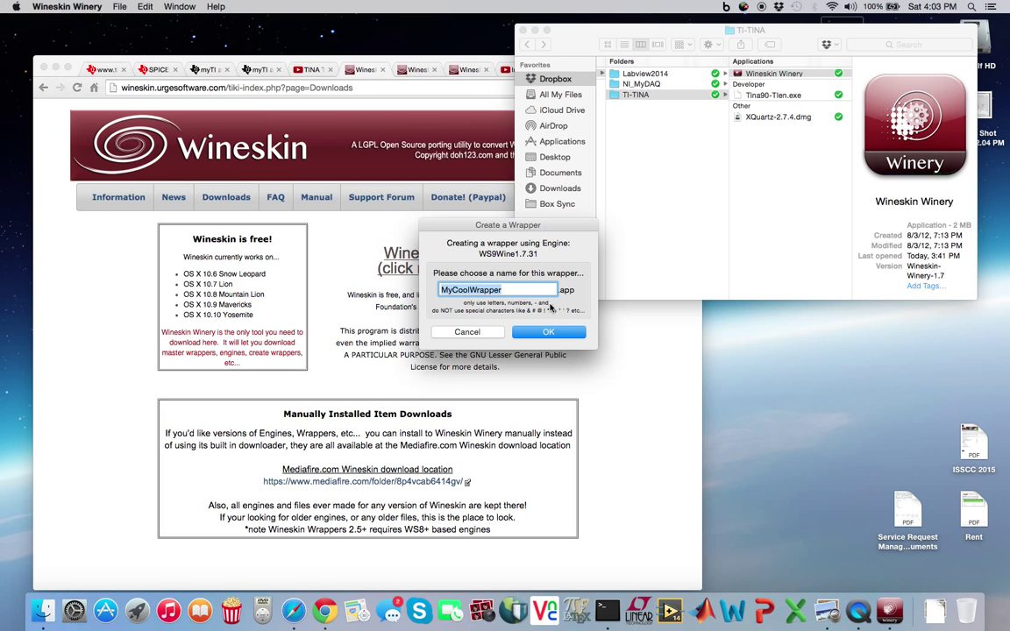
type("TI-T")
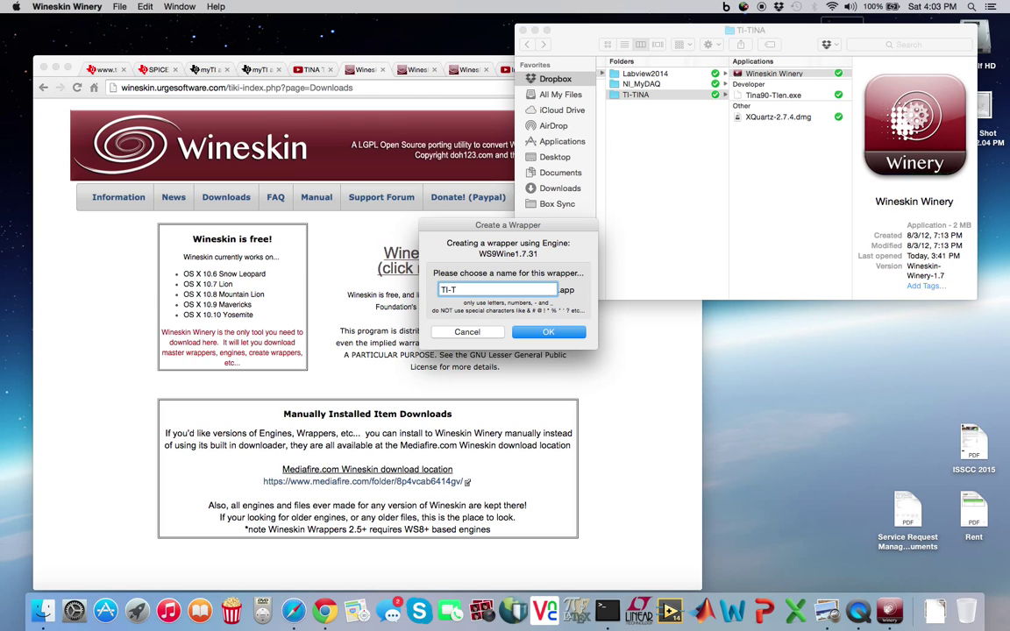
type("INA")
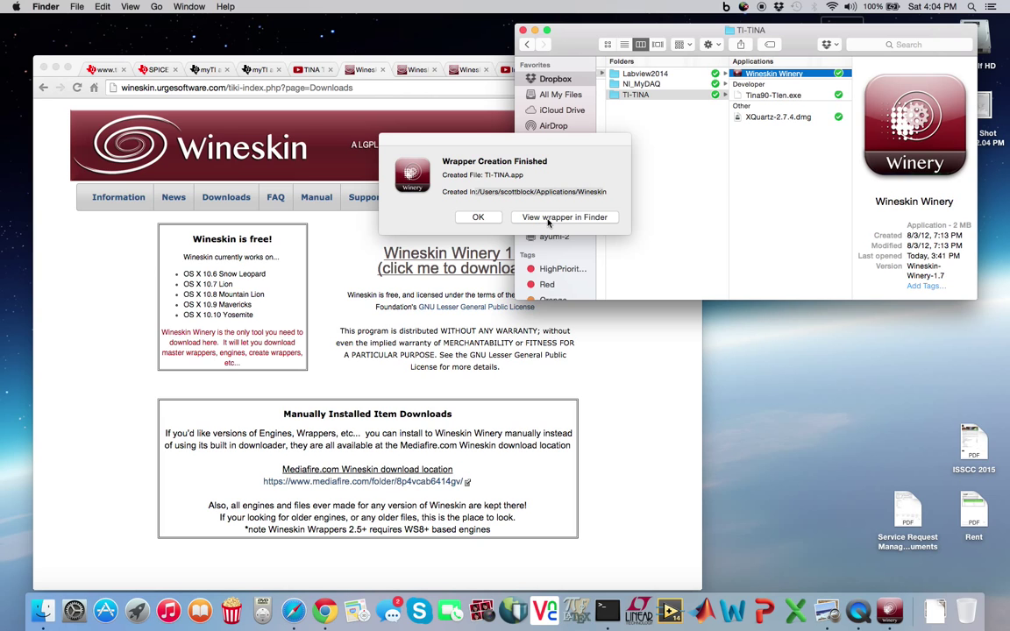
triple_click(526, 195)
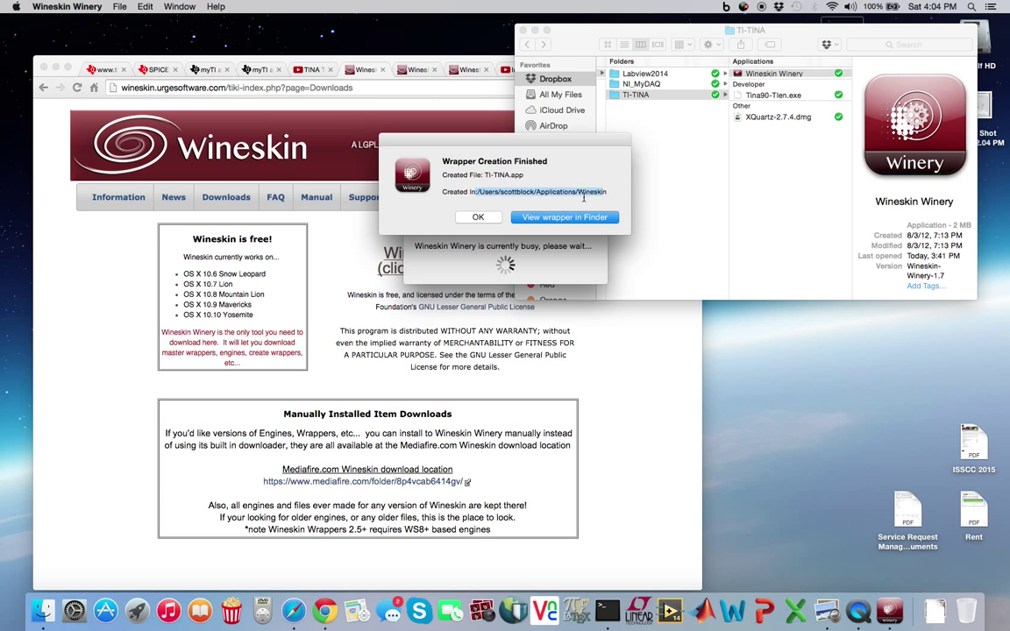
left_click(526, 192)
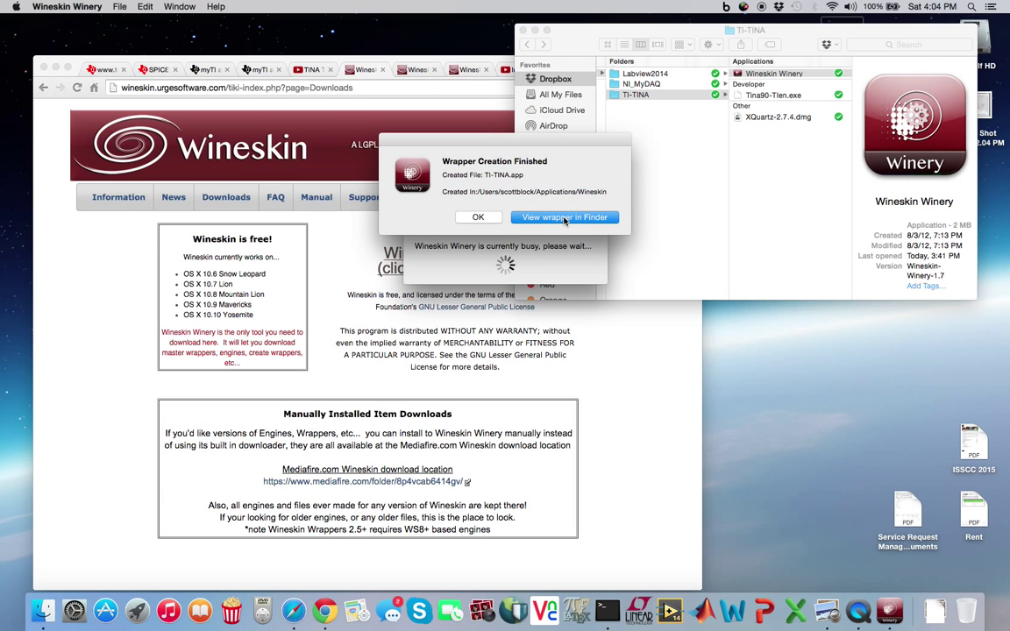
left_click(486, 219)
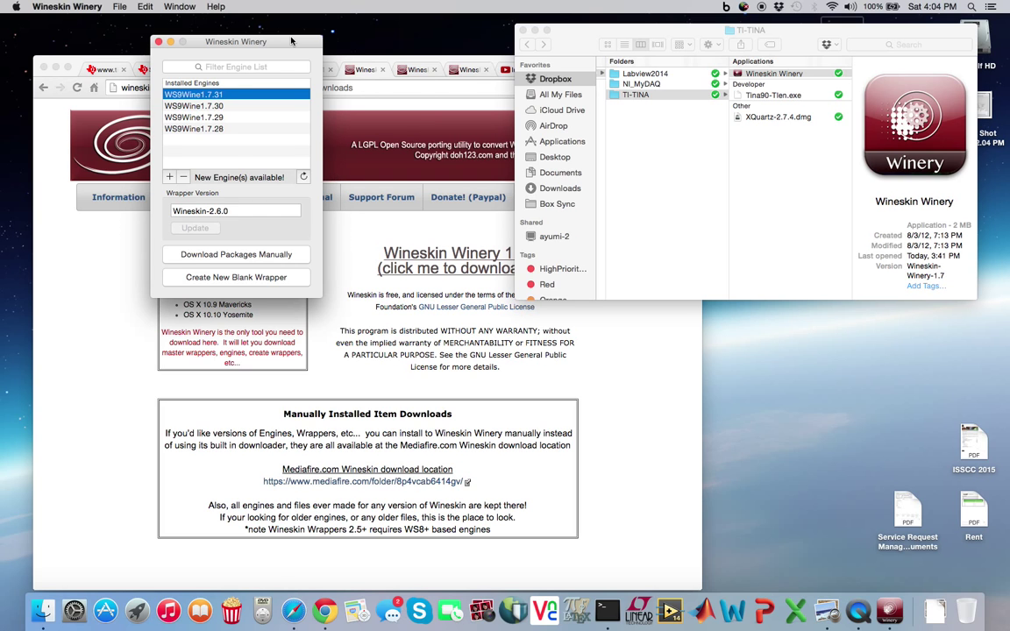
Step: Quit Wineskin Winery and switch the TI-TINA folder through icon, Cover Flow and column views
left_click_drag(293, 44, 149, 27)
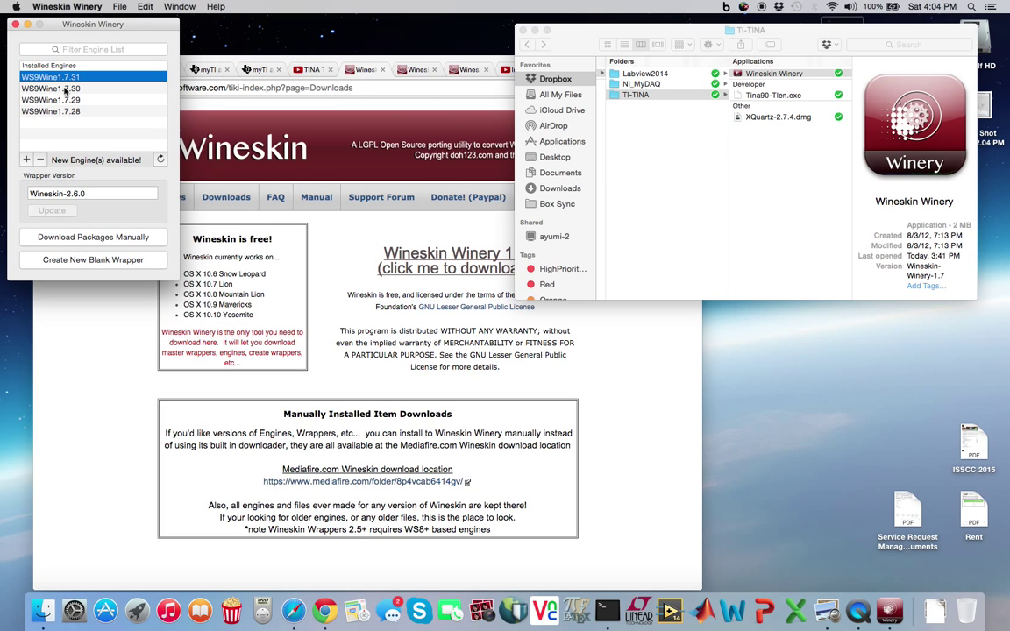
left_click(14, 26)
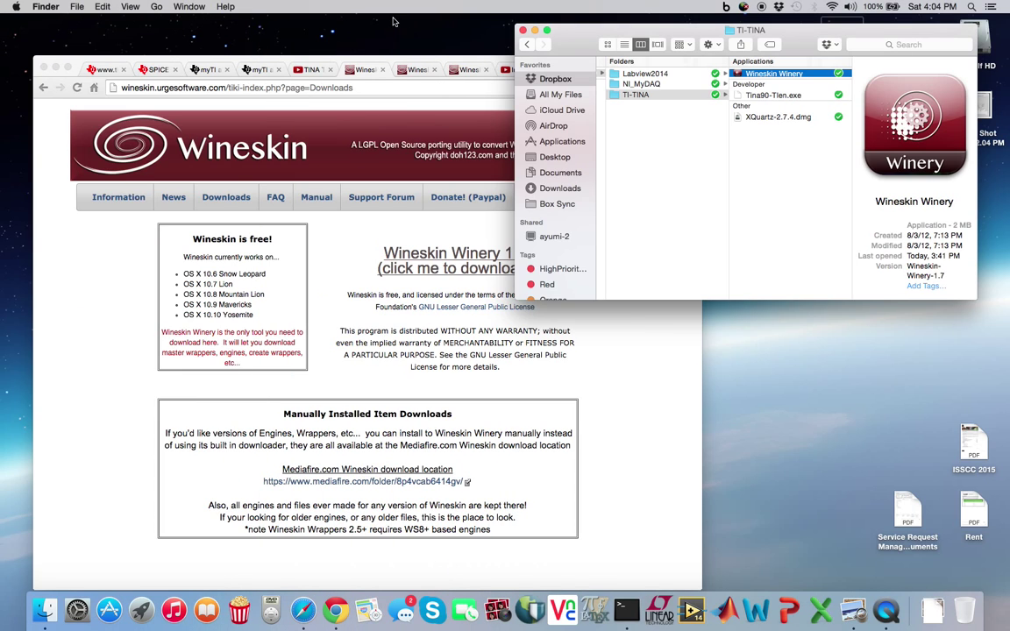
key("super+1")
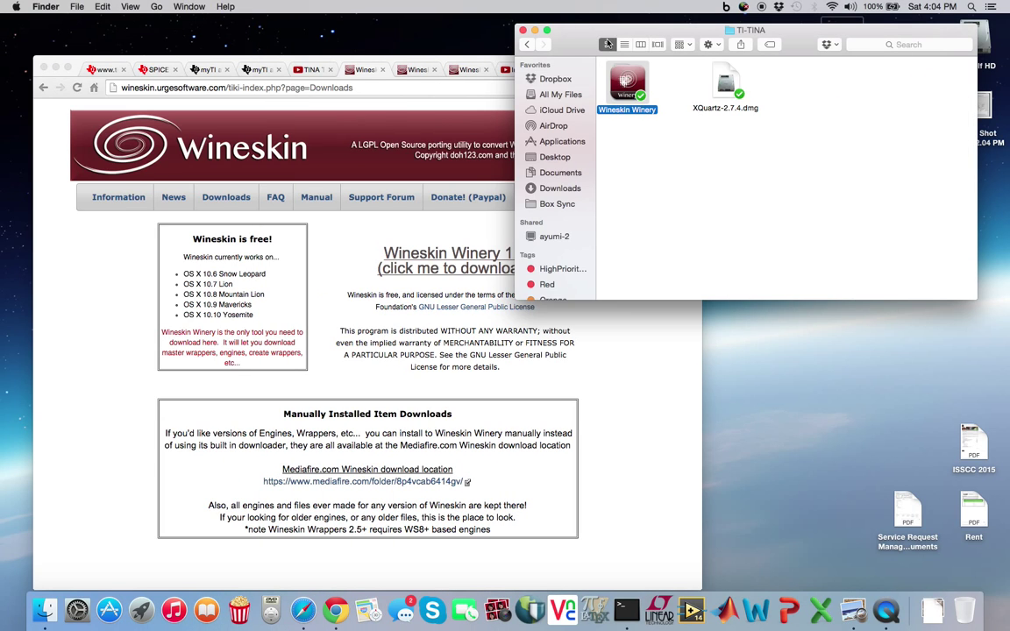
left_click(654, 45)
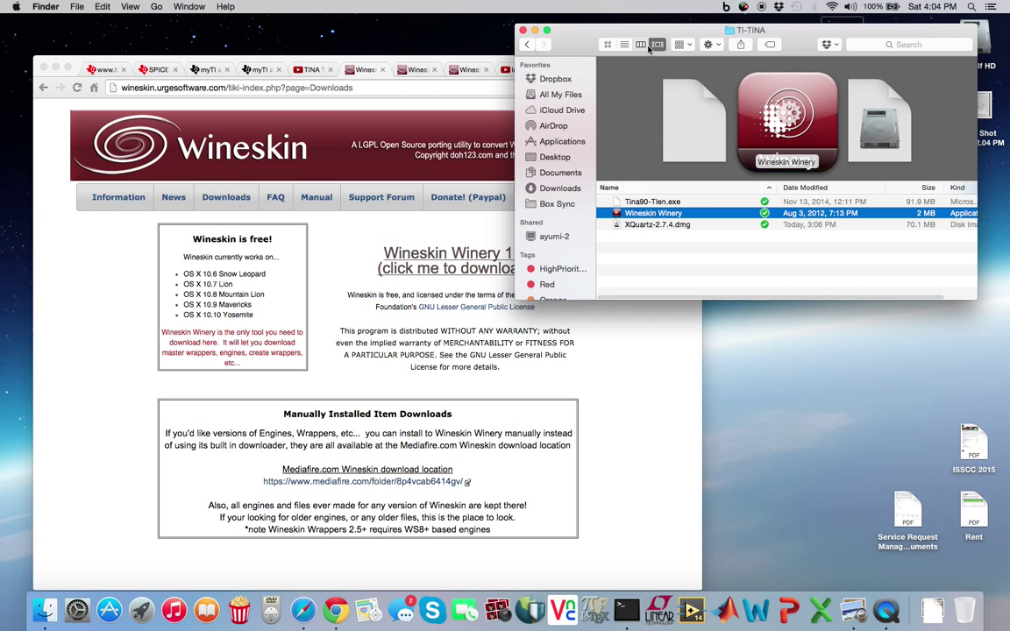
left_click(640, 44)
Step: Open and close an extra Finder tab, then close the TI-TINA window
key("super+o")
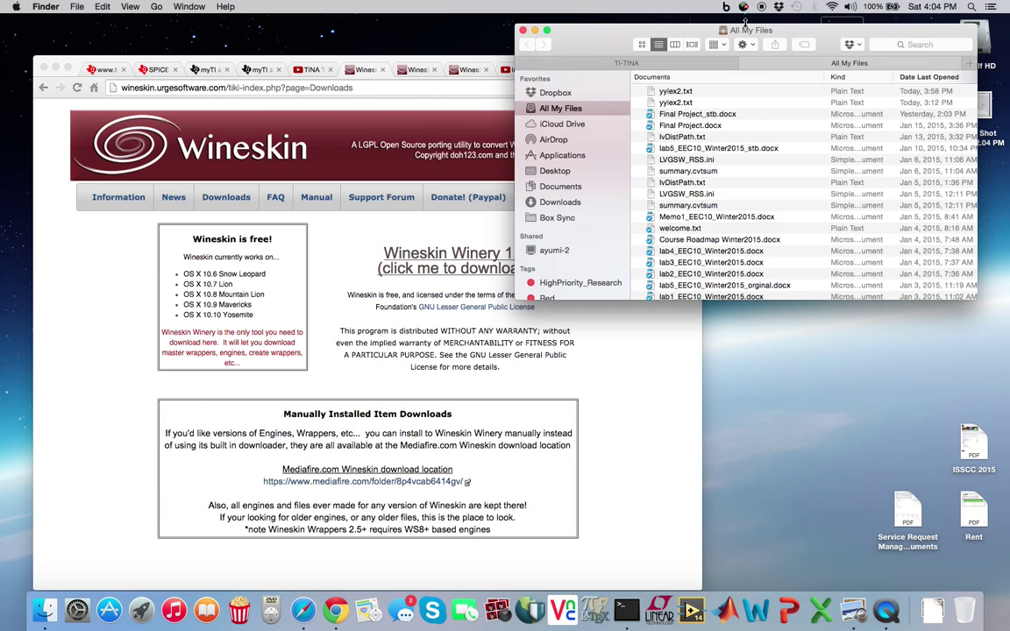
key("super+w")
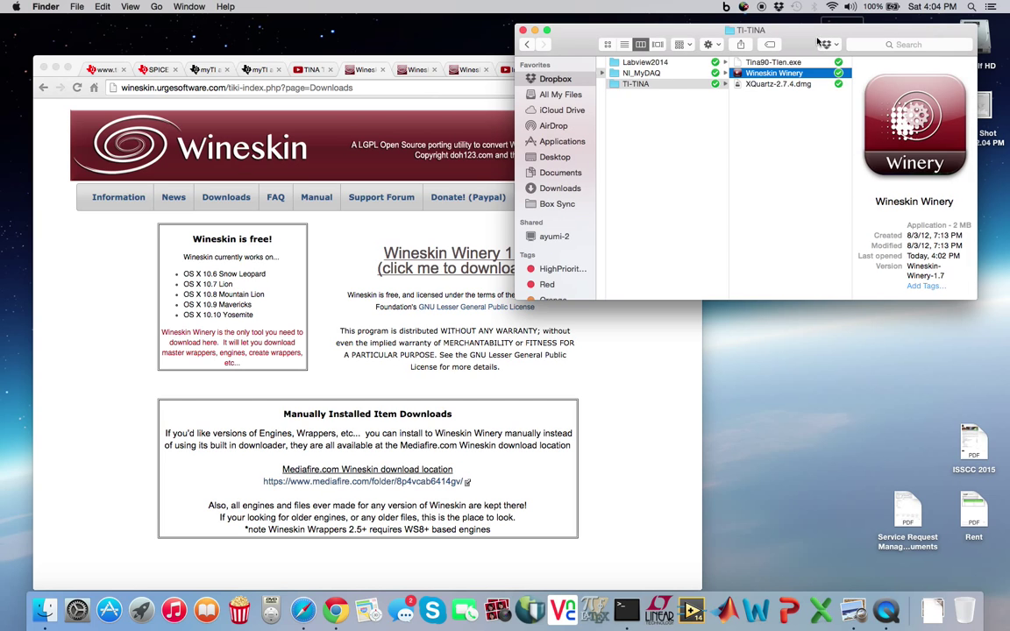
left_click_drag(818, 42, 720, 43)
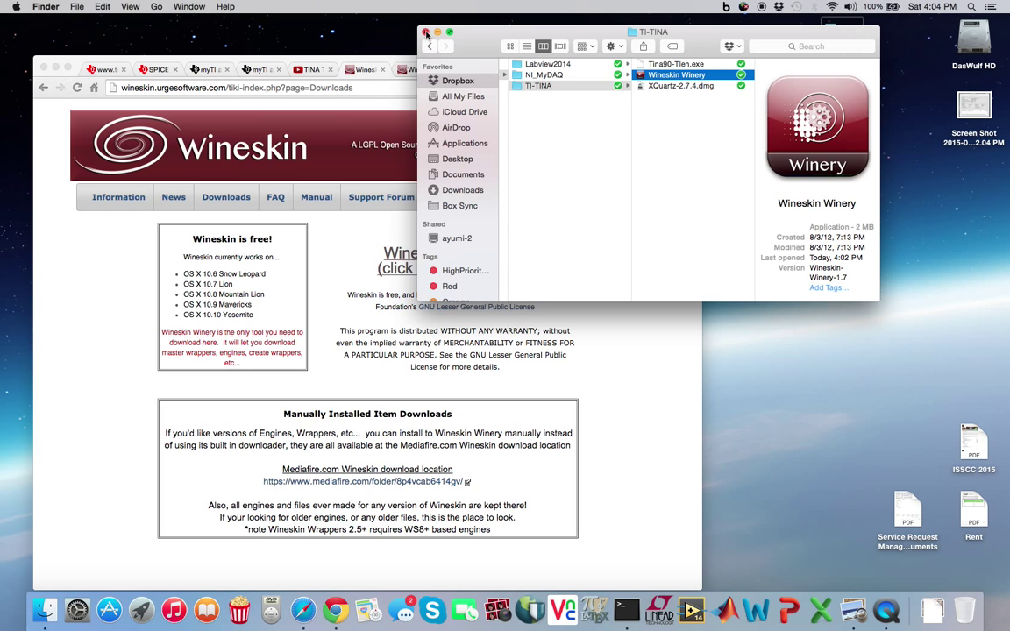
left_click(424, 33)
Step: Navigate DasWulf HD > Users > home > Applications > Wineskin in Finder
double_click(974, 44)
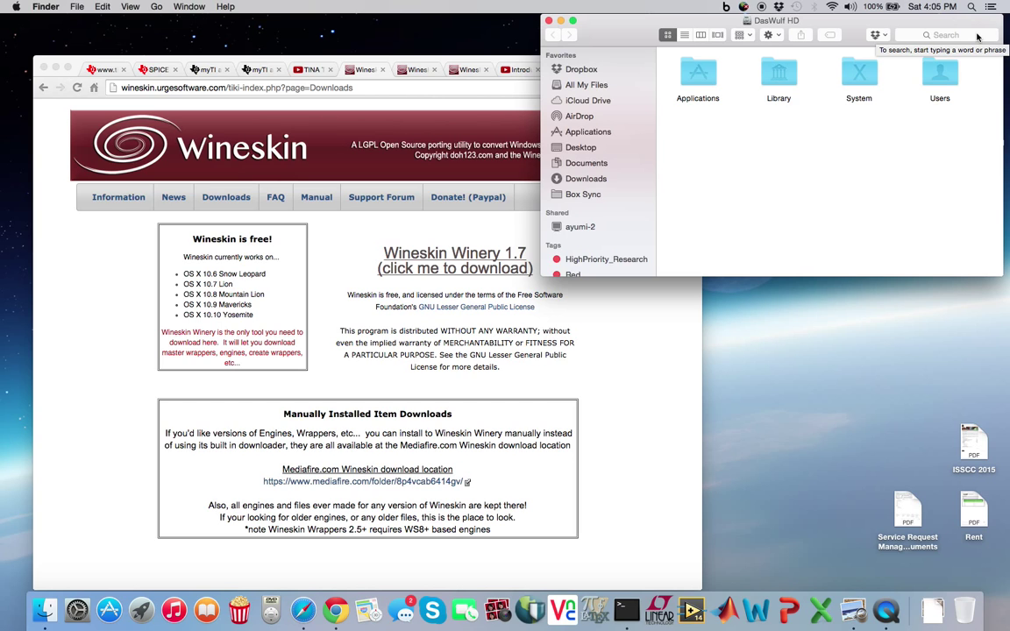
double_click(927, 74)
double_click(788, 68)
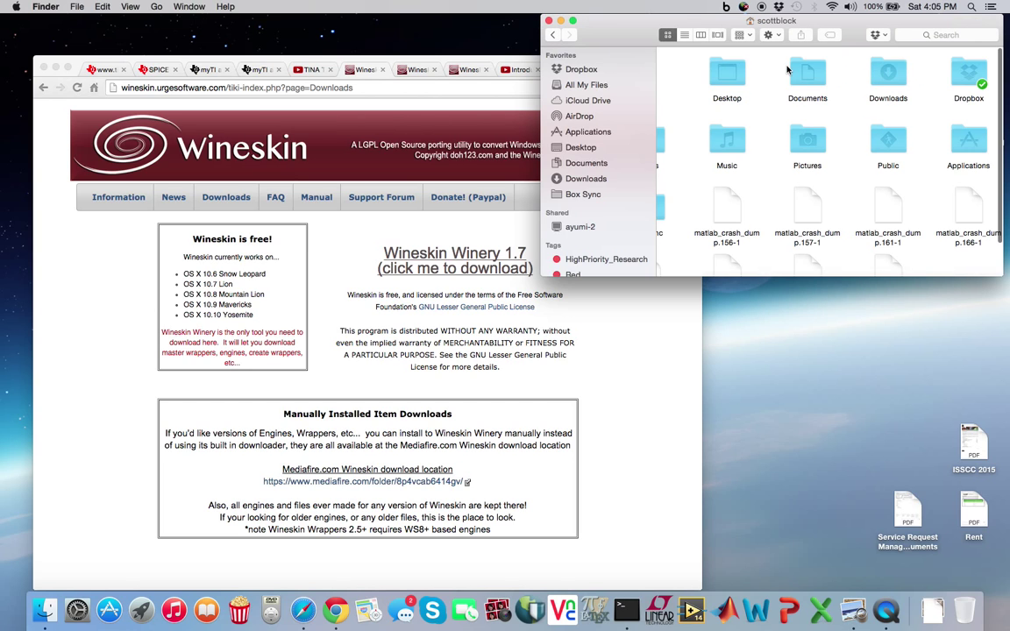
double_click(964, 147)
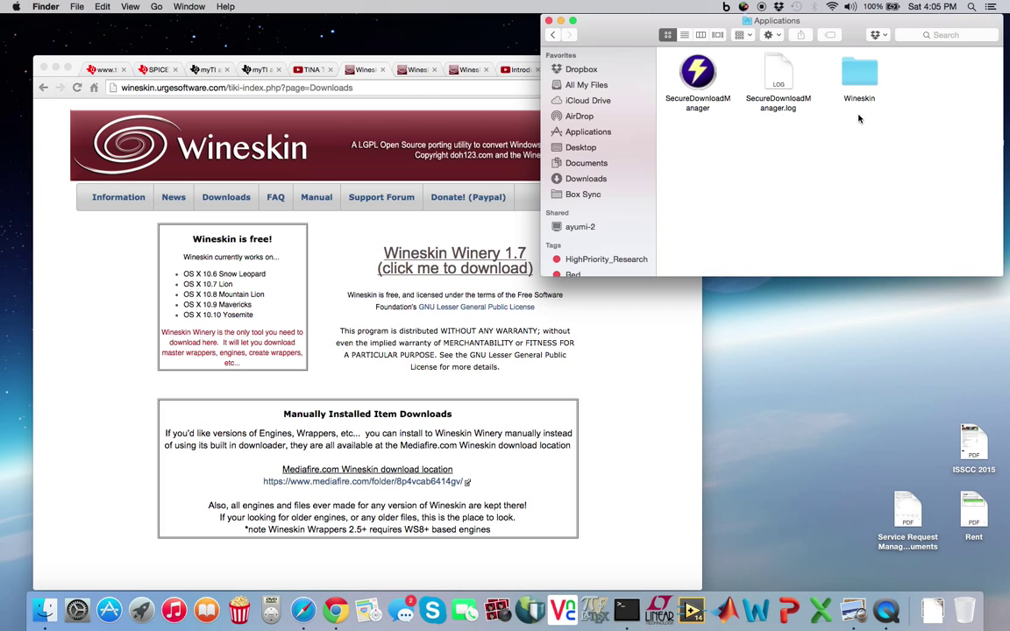
double_click(859, 74)
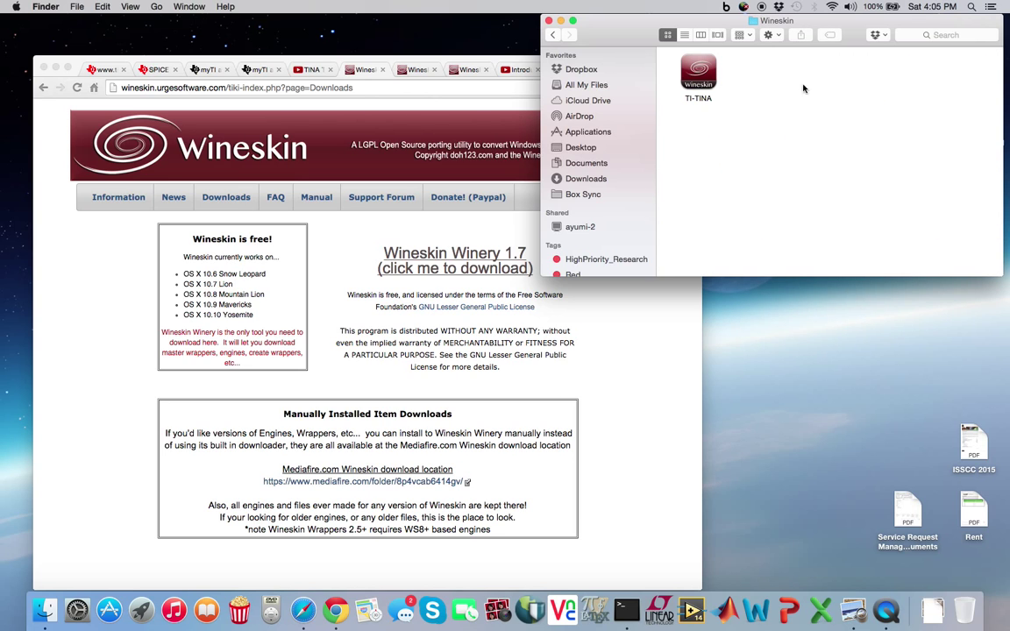
Step: Try launching the TI-TINA wrapper and dismiss the can't-be-opened alert
double_click(706, 73)
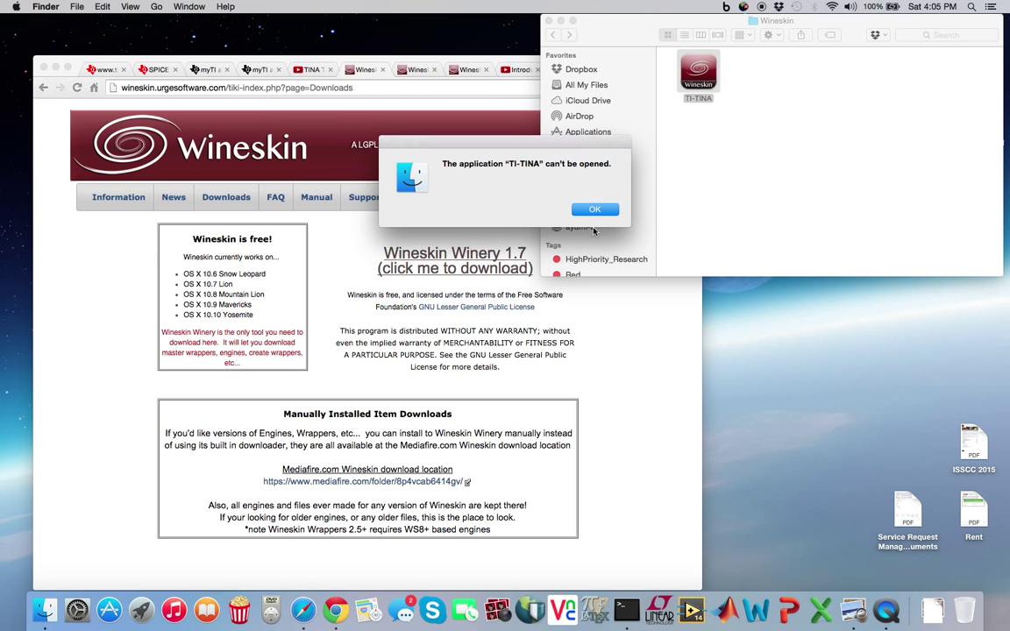
left_click(594, 208)
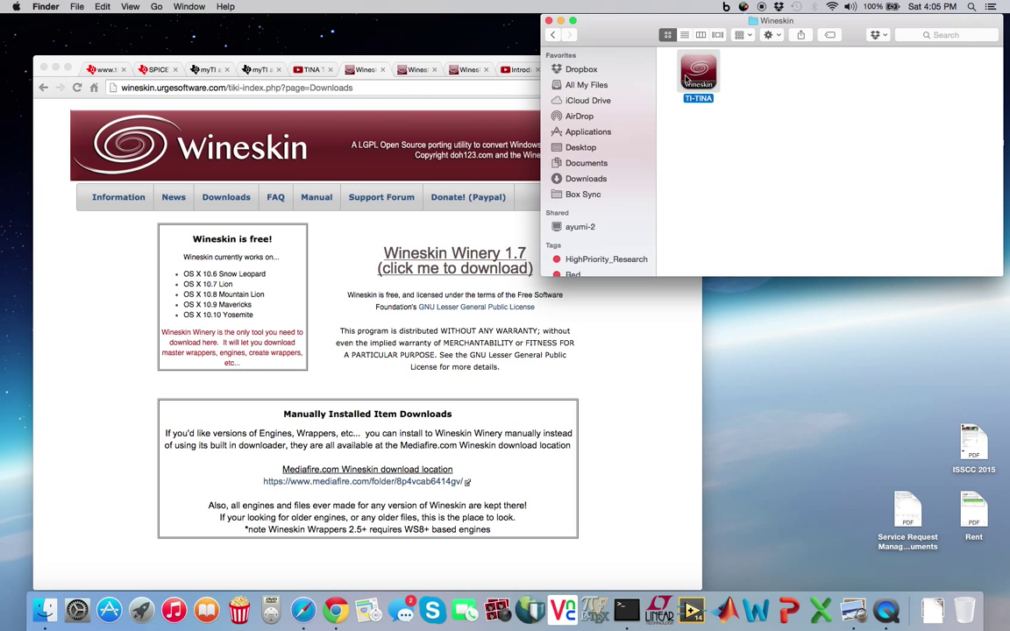
left_click_drag(509, 61, 427, 56)
left_click(698, 68)
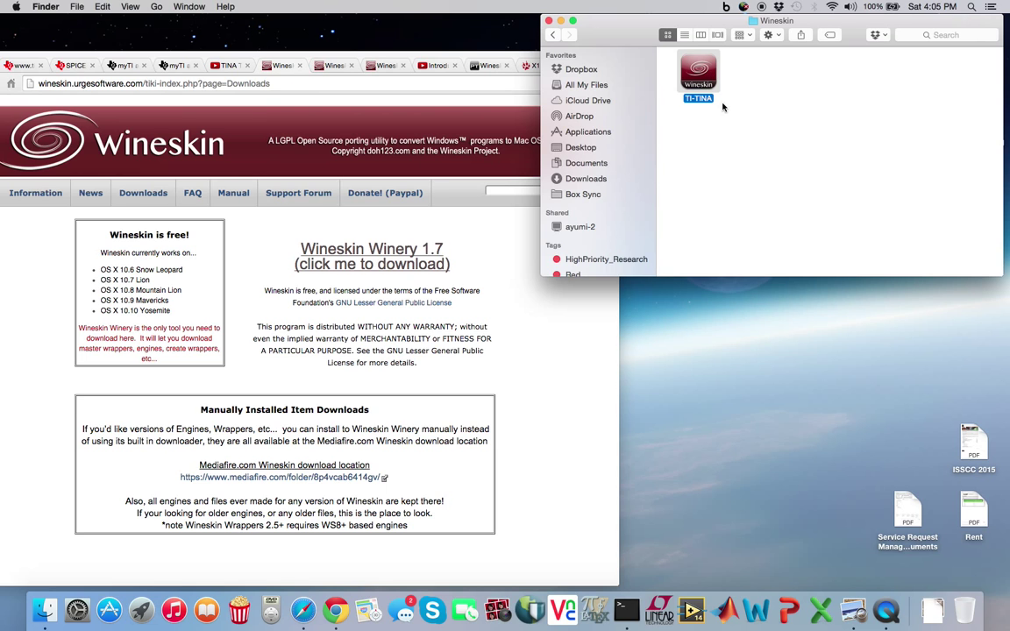
Step: Open the TI-TINA wrapper via its right-click Open command and choose Install Software
right_click(711, 77)
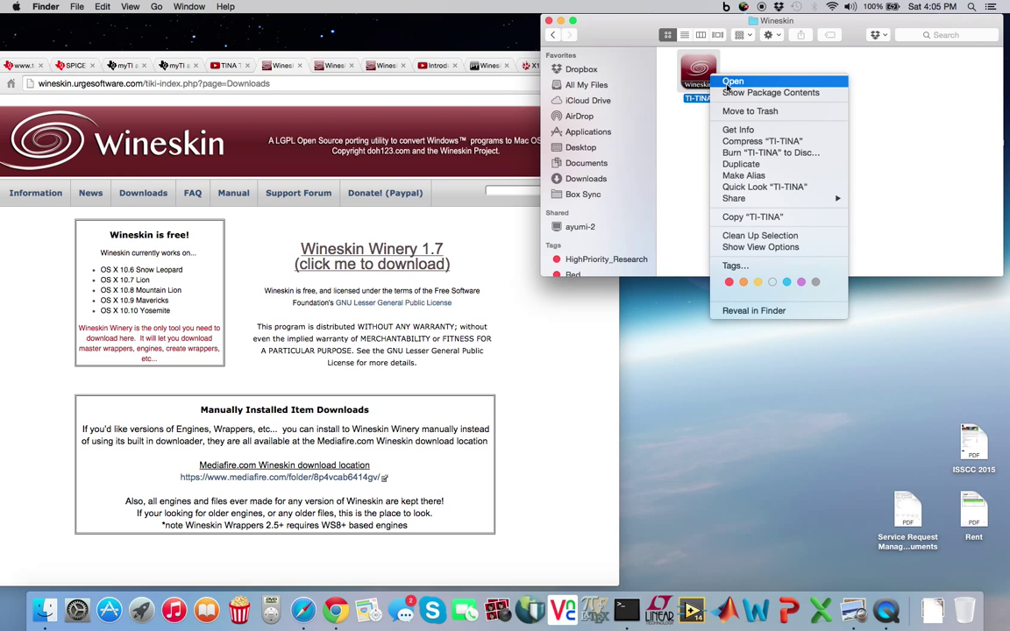
left_click(732, 81)
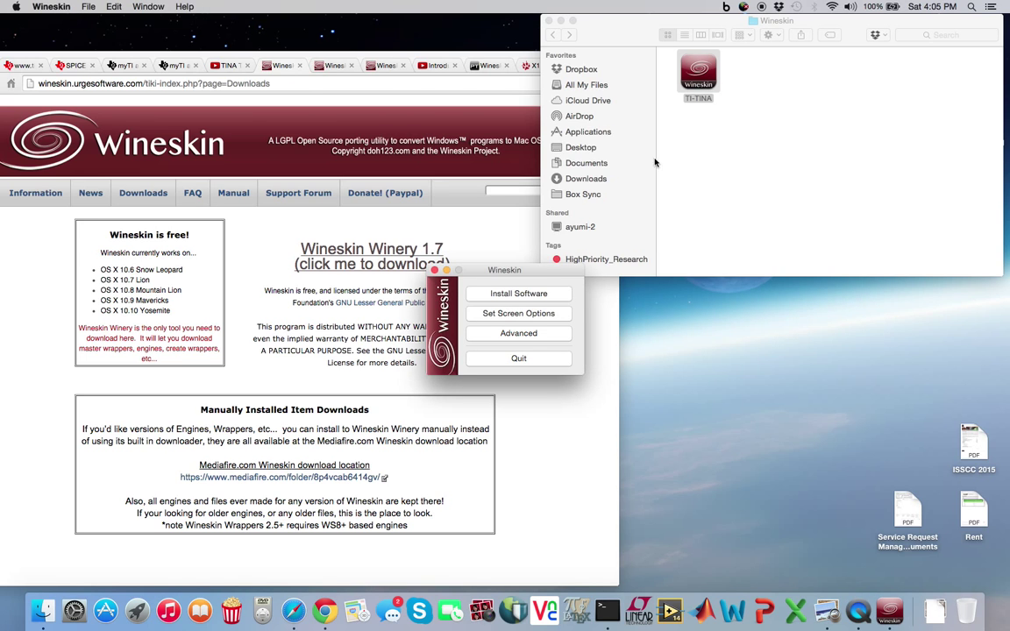
left_click_drag(477, 270, 806, 298)
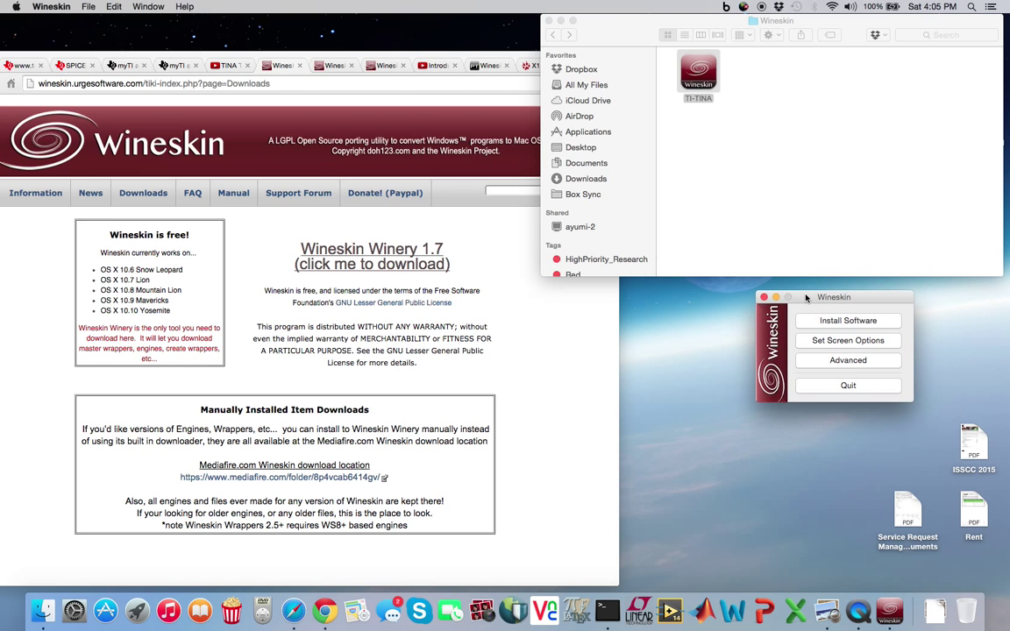
left_click(844, 321)
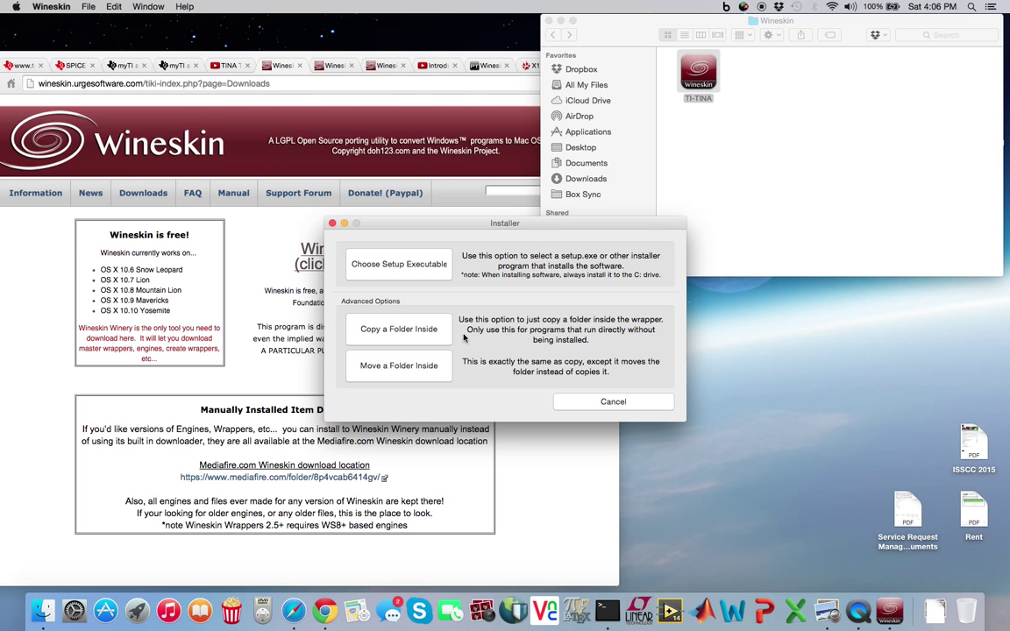
Step: Choose Tina90-TIen.exe from Dropbox/INSTALL_FILES/software/TI-TINA as the setup executable
left_click(384, 266)
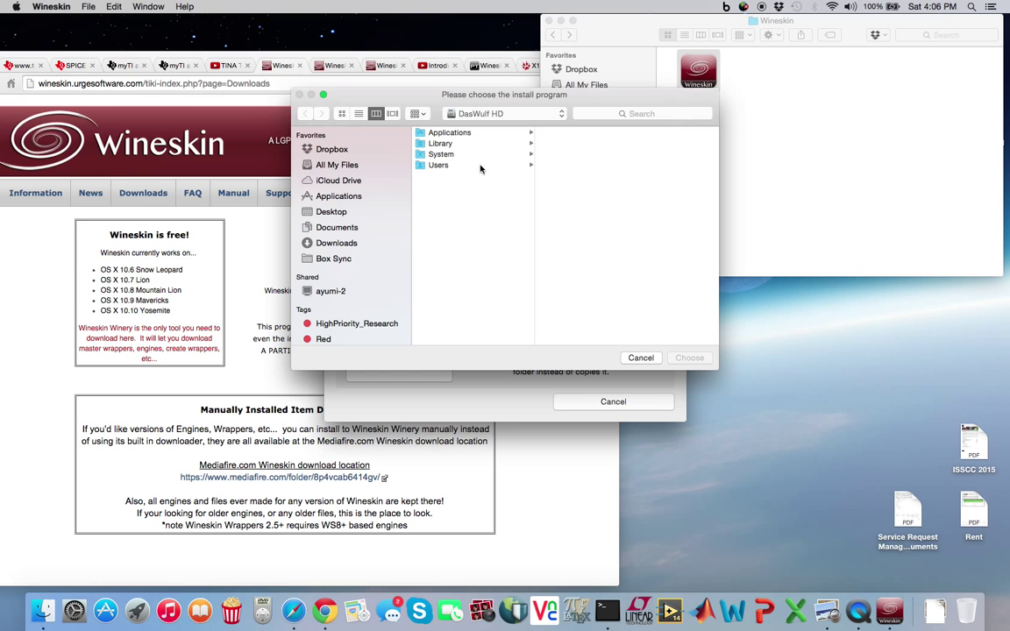
left_click(372, 151)
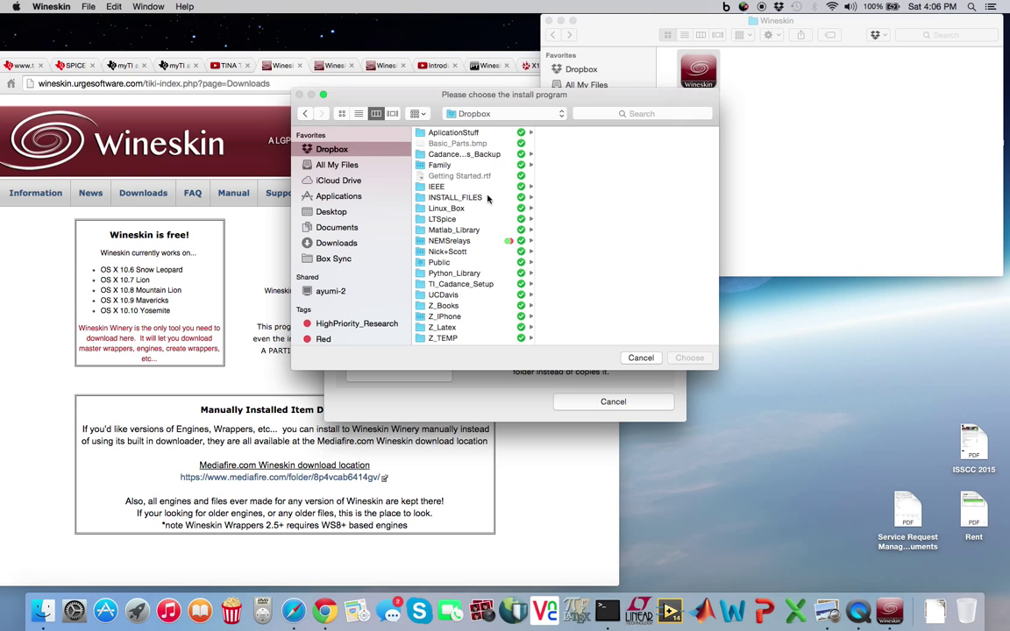
scroll(440, 223, "down", 1)
scroll(439, 224, "up", 1)
left_click(469, 196)
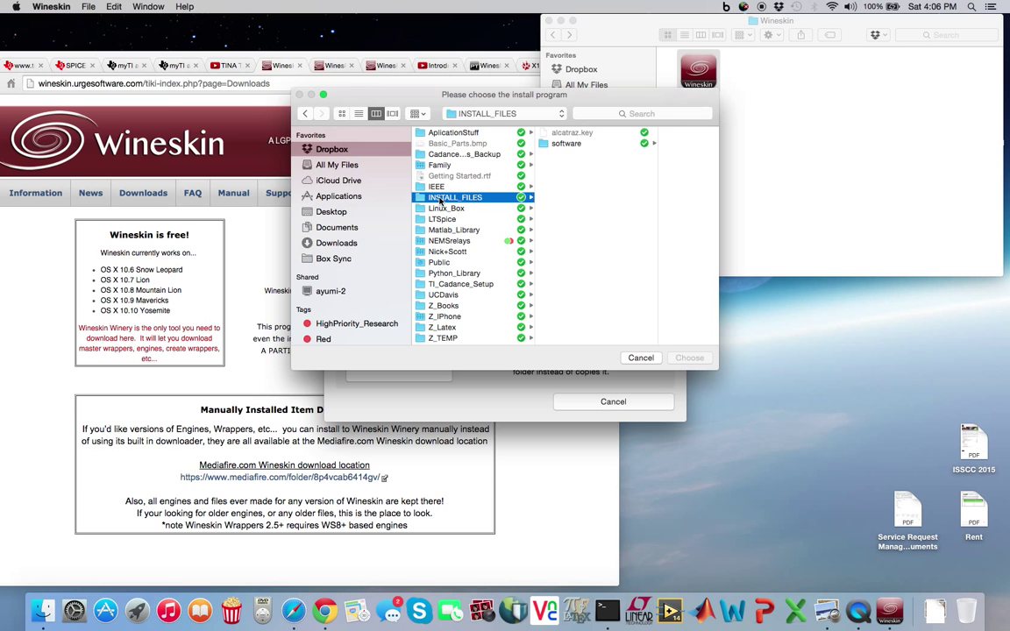
left_click(568, 144)
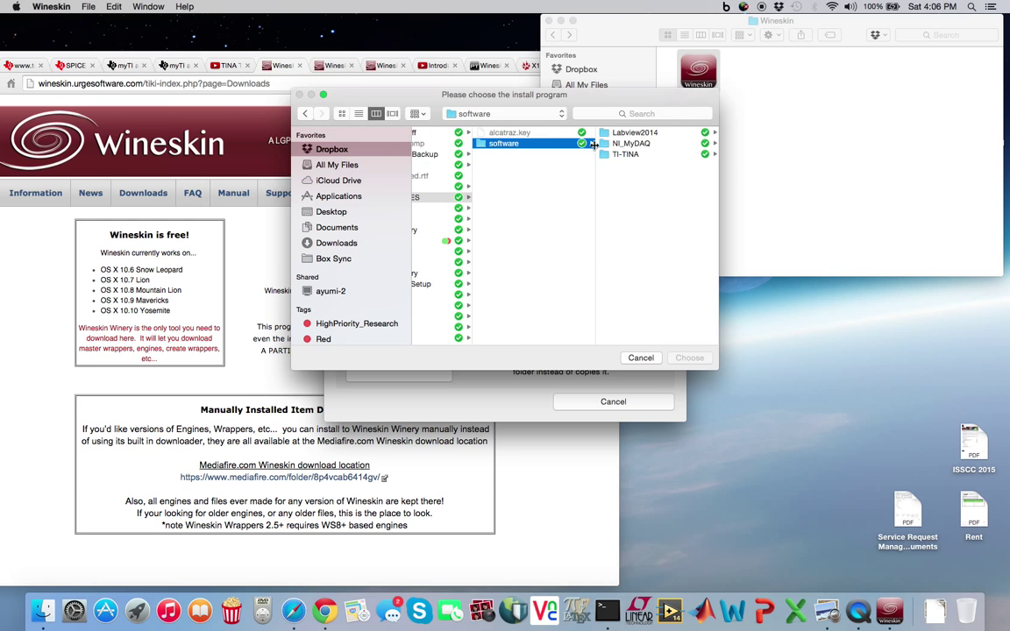
left_click(626, 154)
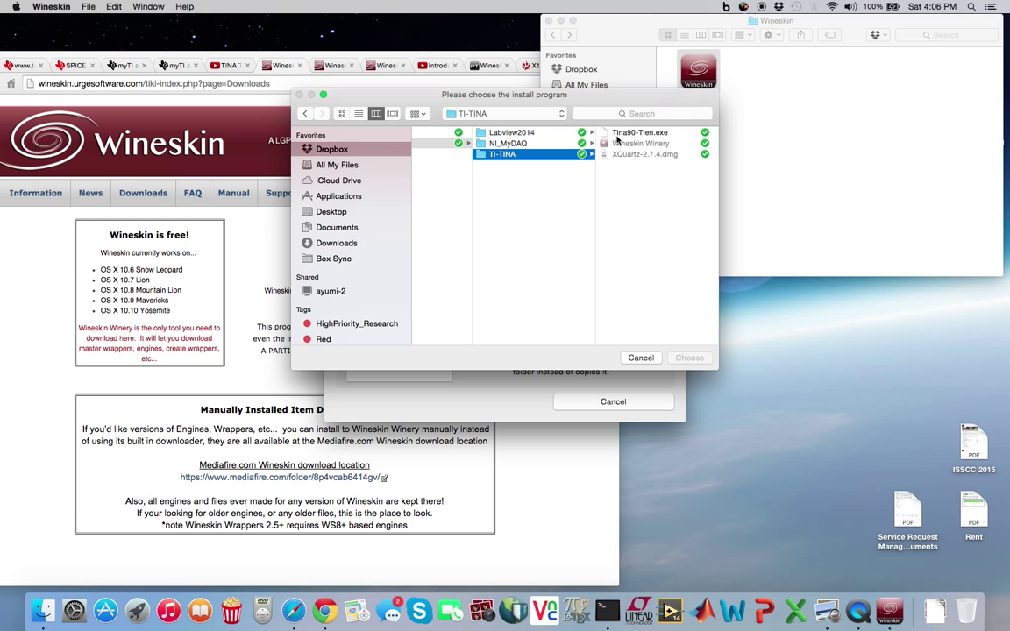
left_click(616, 134)
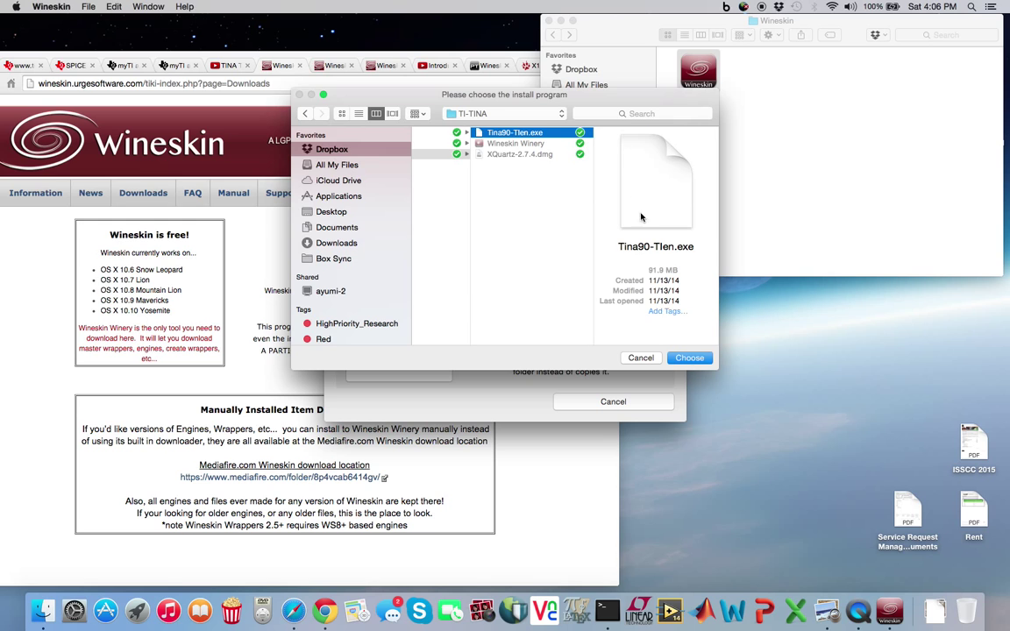
left_click(689, 358)
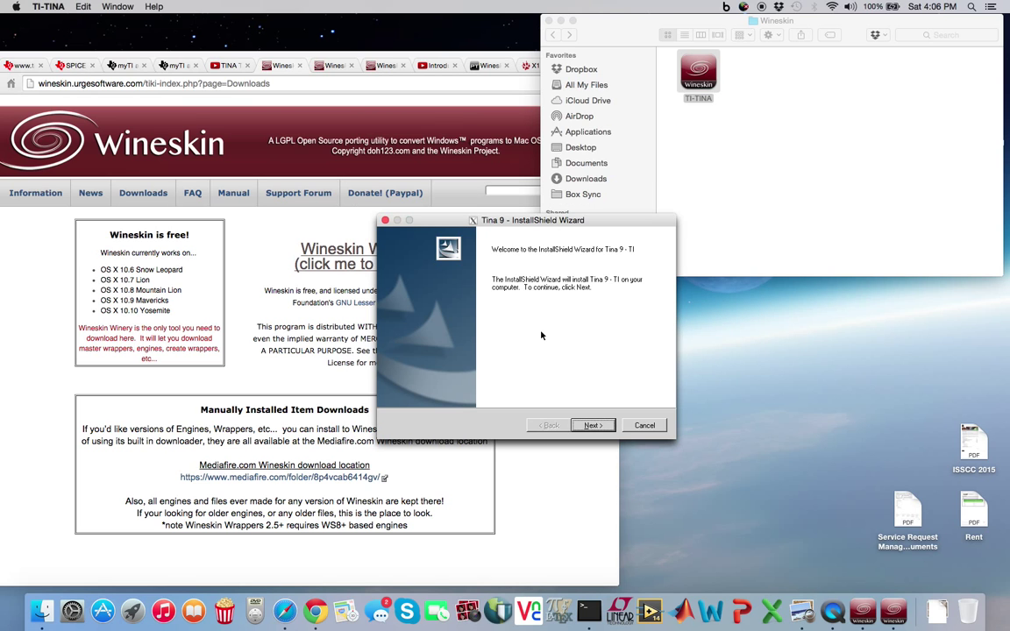
Step: Accept the license and fill in the user name and company name (UCDavis)
left_click(592, 425)
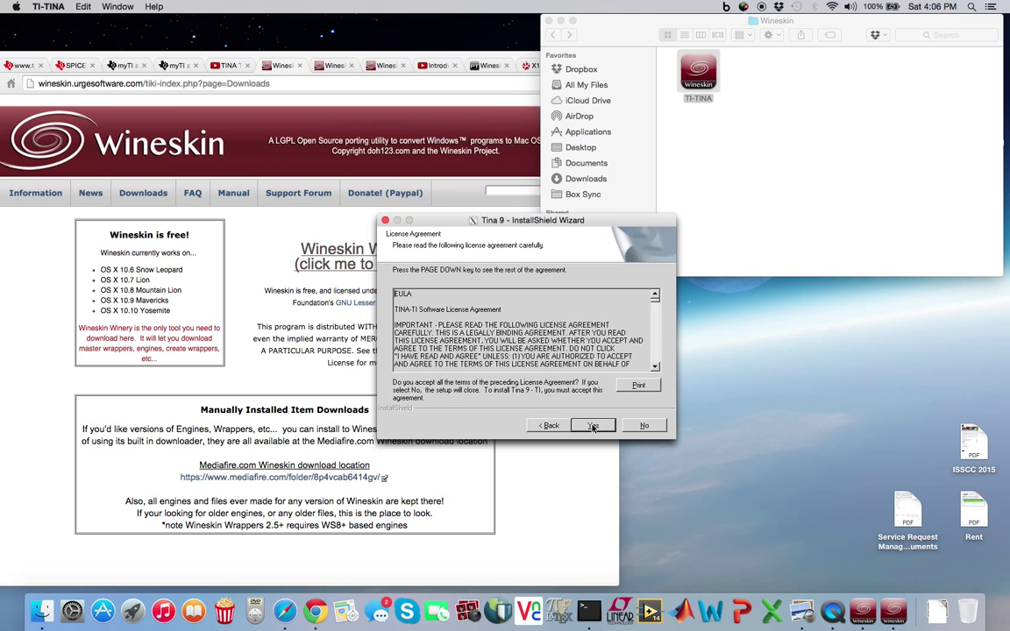
left_click(592, 426)
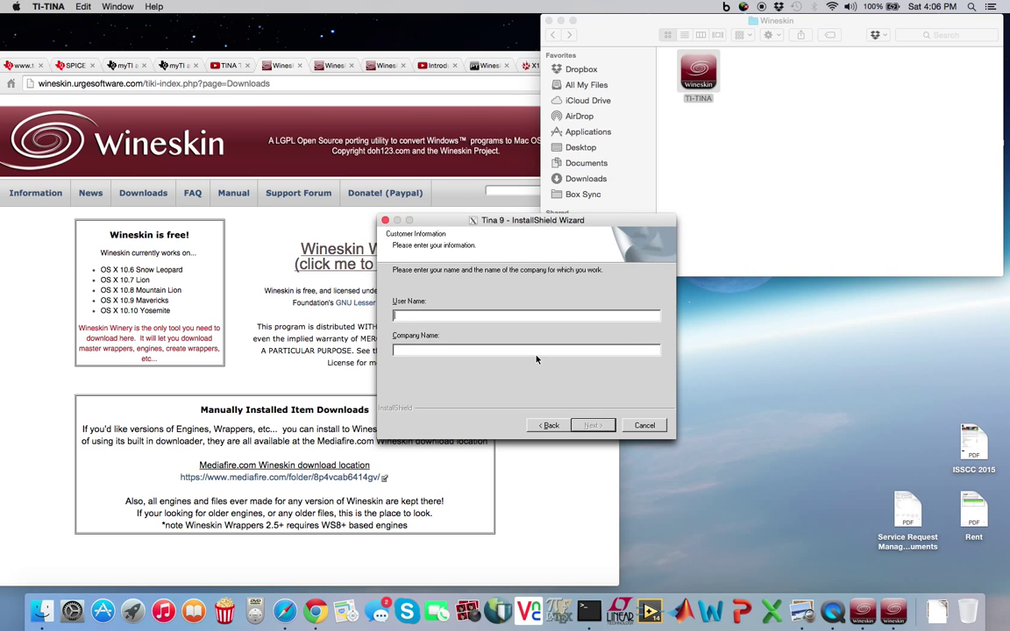
type("stblock")
key("Tab")
type("UCDavis")
left_click(595, 425)
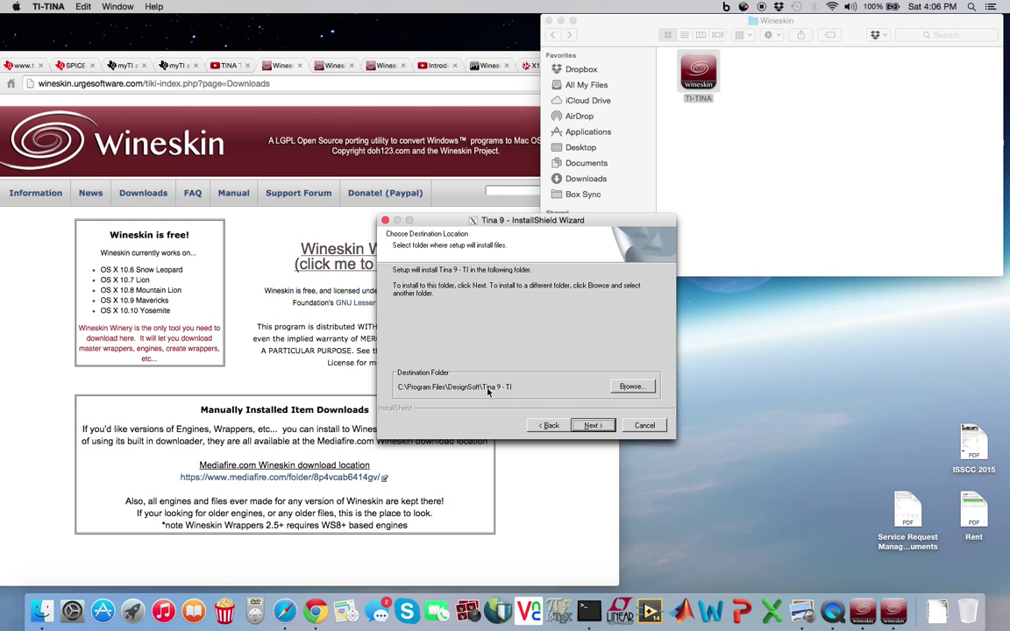
Step: Keep the default folders and US (ANSI) symbol set, then start copying files
left_click(592, 425)
left_click(601, 427)
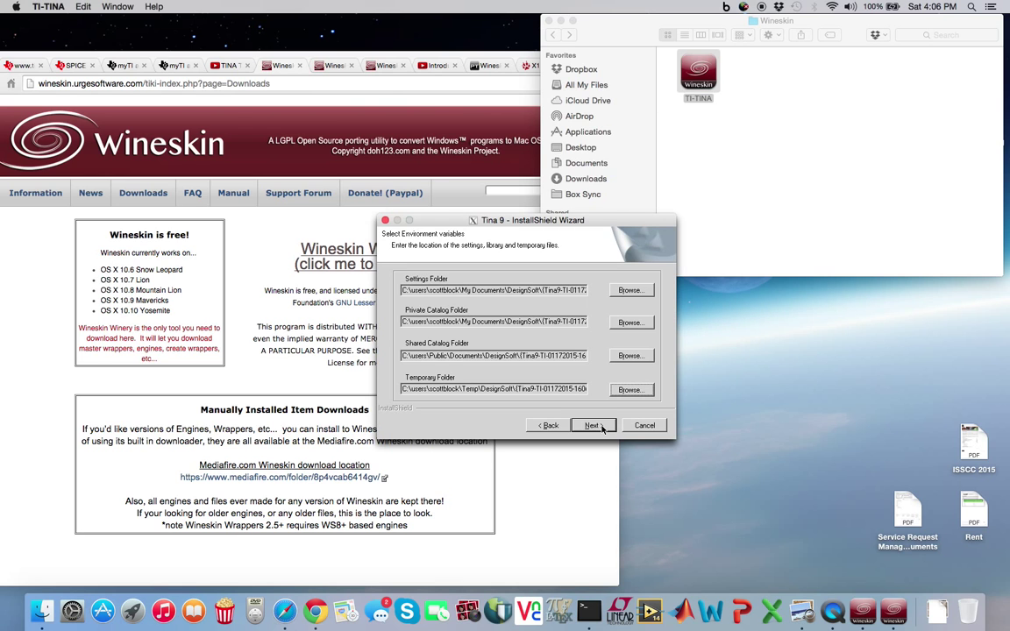
left_click(602, 427)
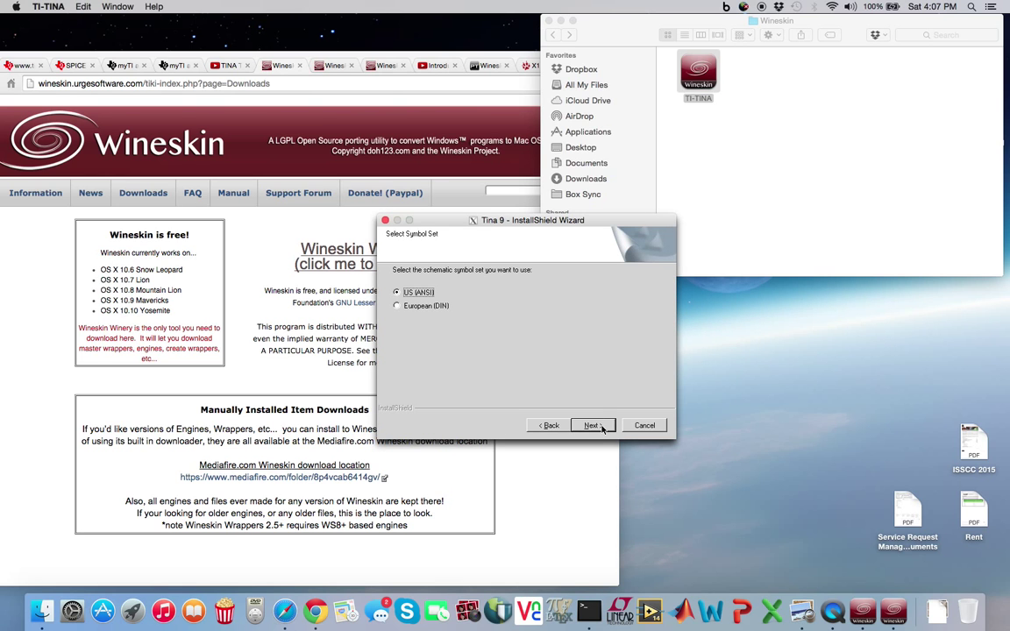
left_click(588, 425)
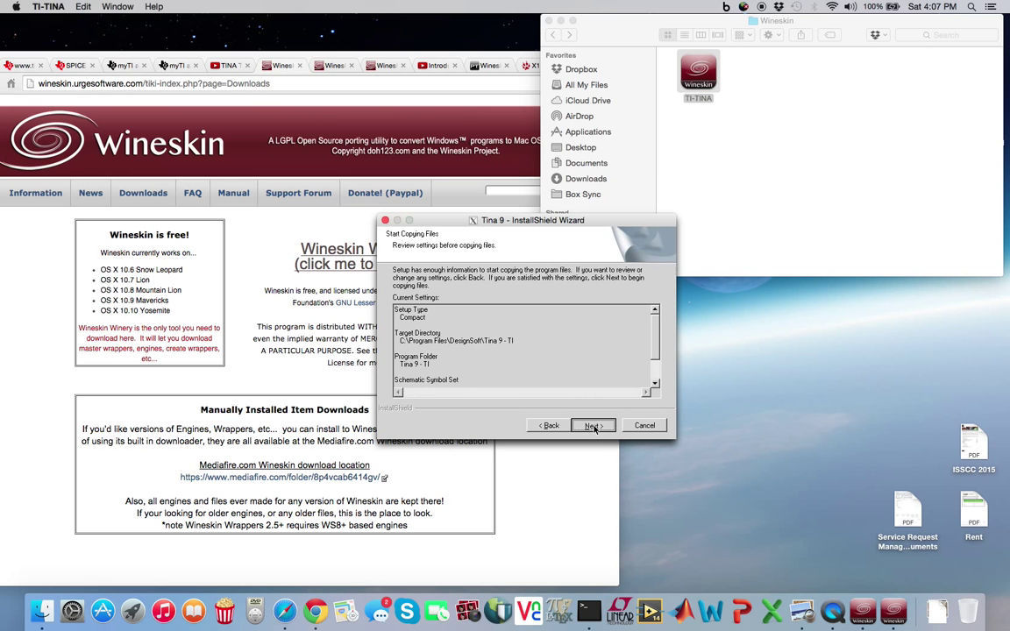
left_click(591, 425)
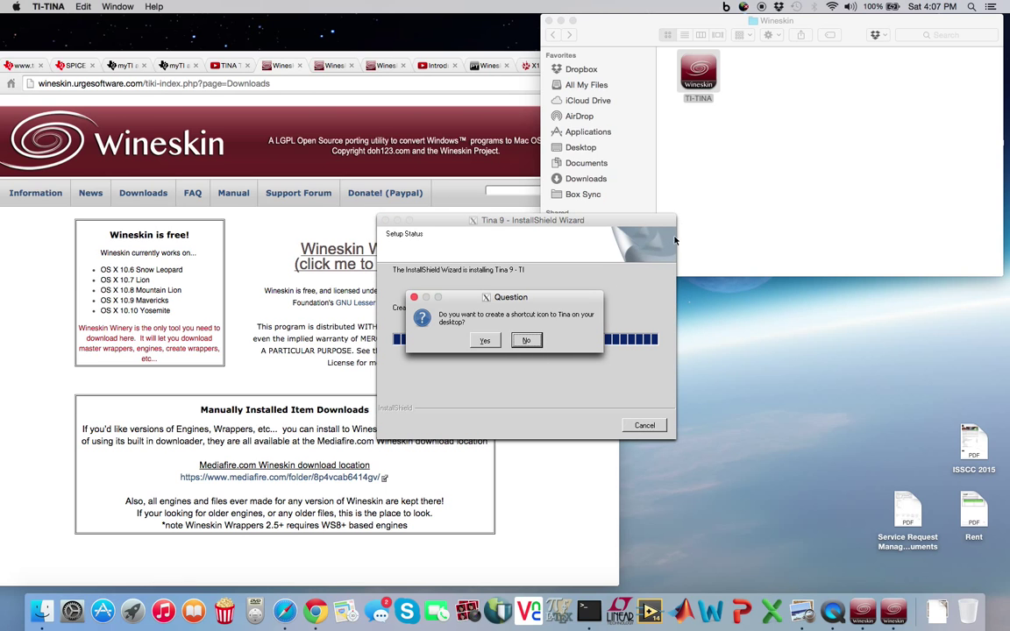
Step: Decline the Tina desktop shortcut and finish the installer without viewing the README
left_click_drag(814, 20, 757, 19)
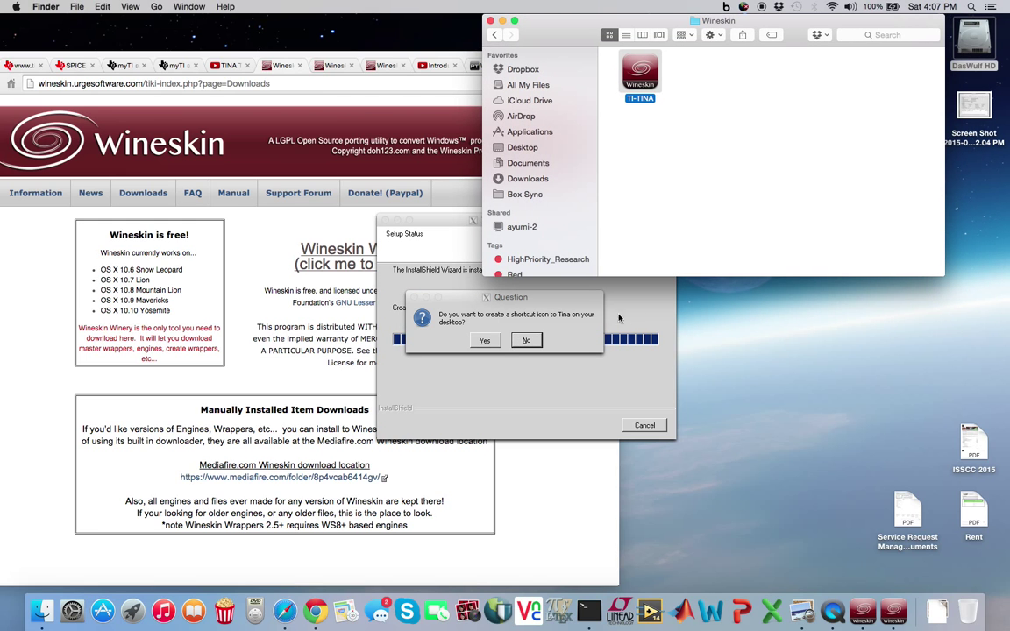
left_click(588, 331)
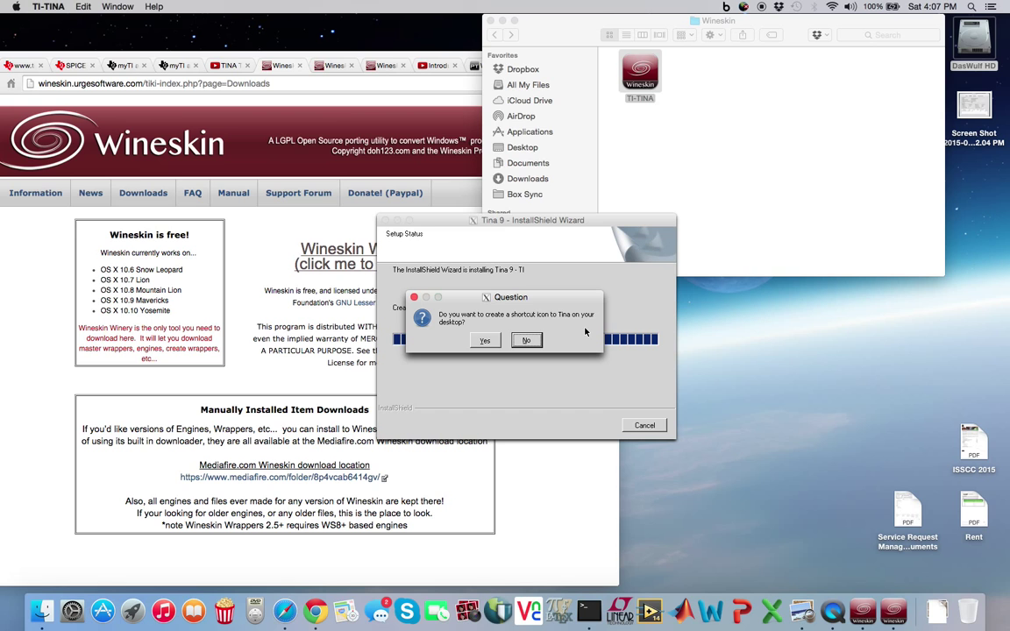
left_click(525, 341)
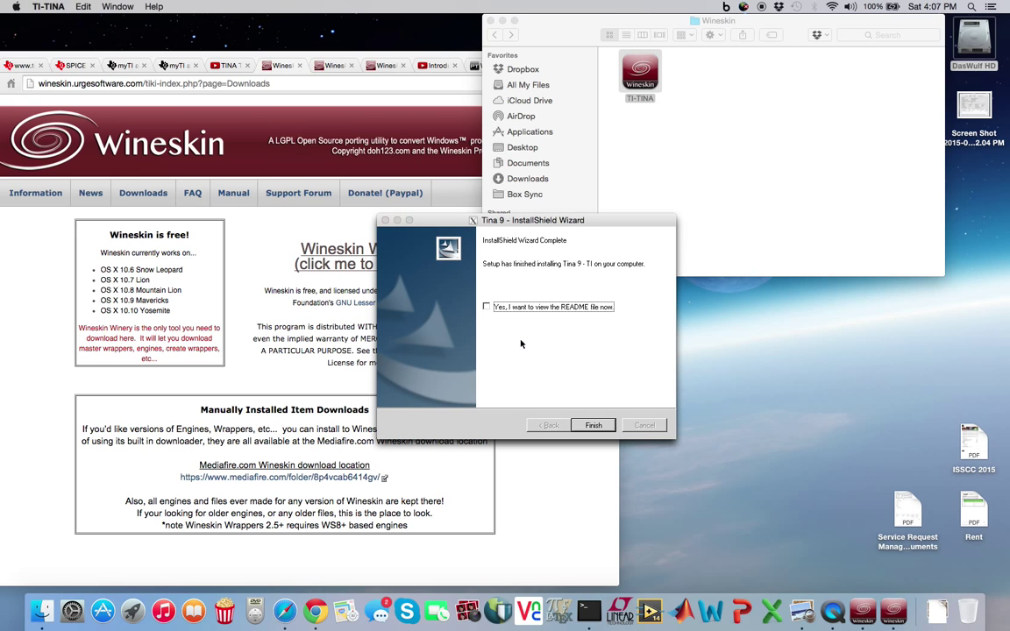
left_click(592, 428)
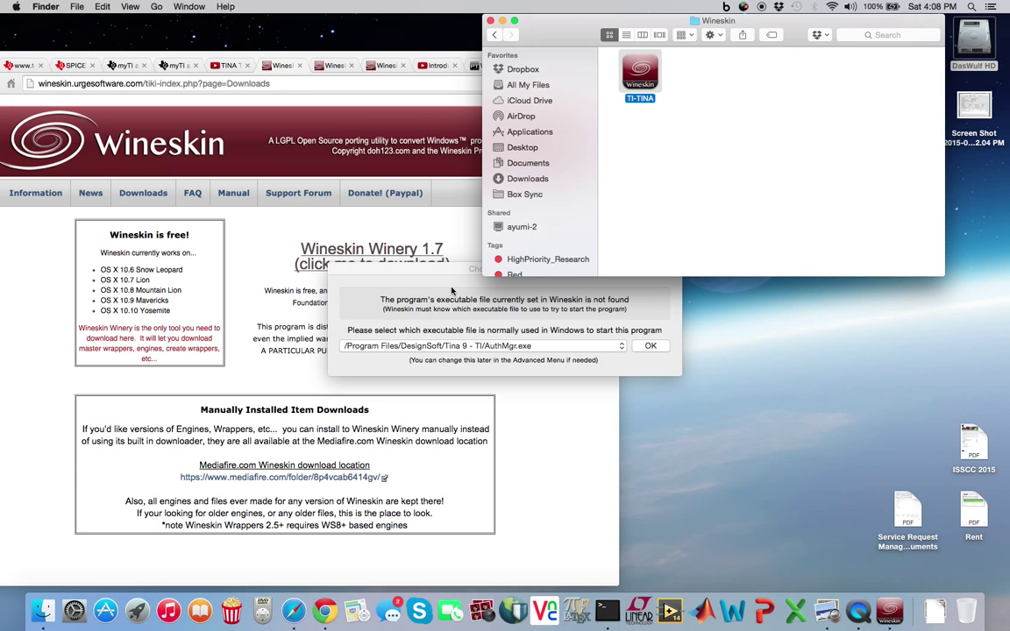
Step: Choose /Program Files/DesignSoft/Tina 9 - TI/TINA.EXE as the wrapper's start executable
left_click(451, 290)
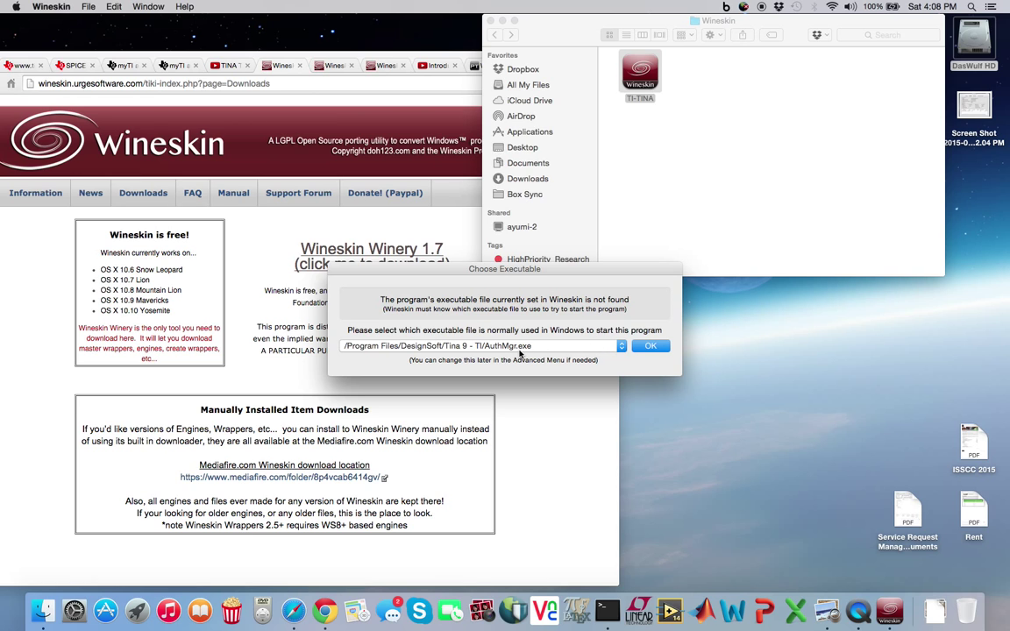
left_click(619, 348)
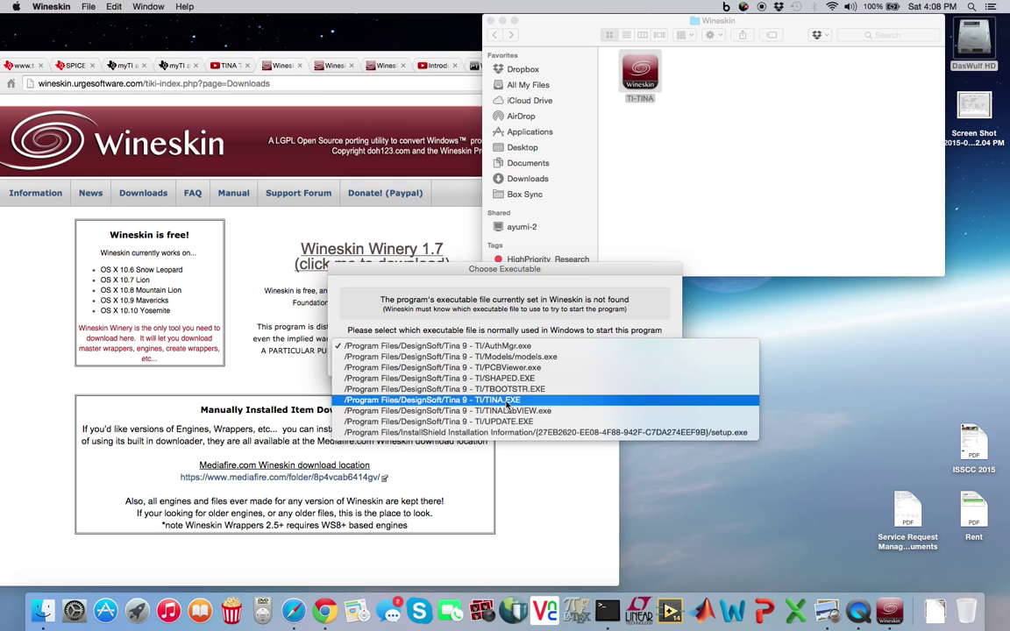
left_click(507, 403)
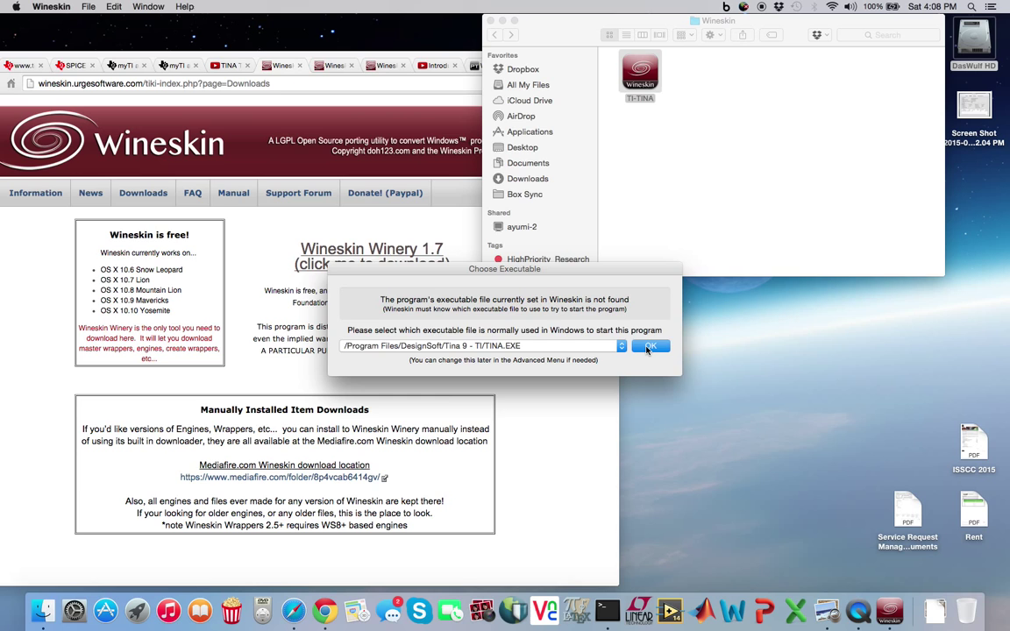
left_click(648, 347)
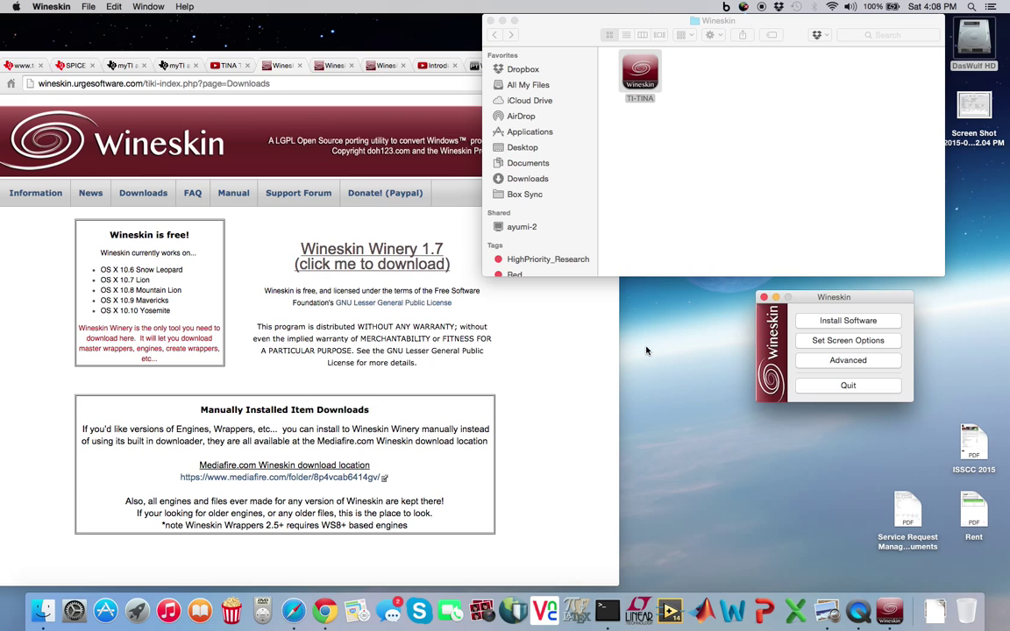
Step: Quit Wineskin, launch TI-TINA from the Wineskin folder, then close its Schematic Editor
left_click(839, 387)
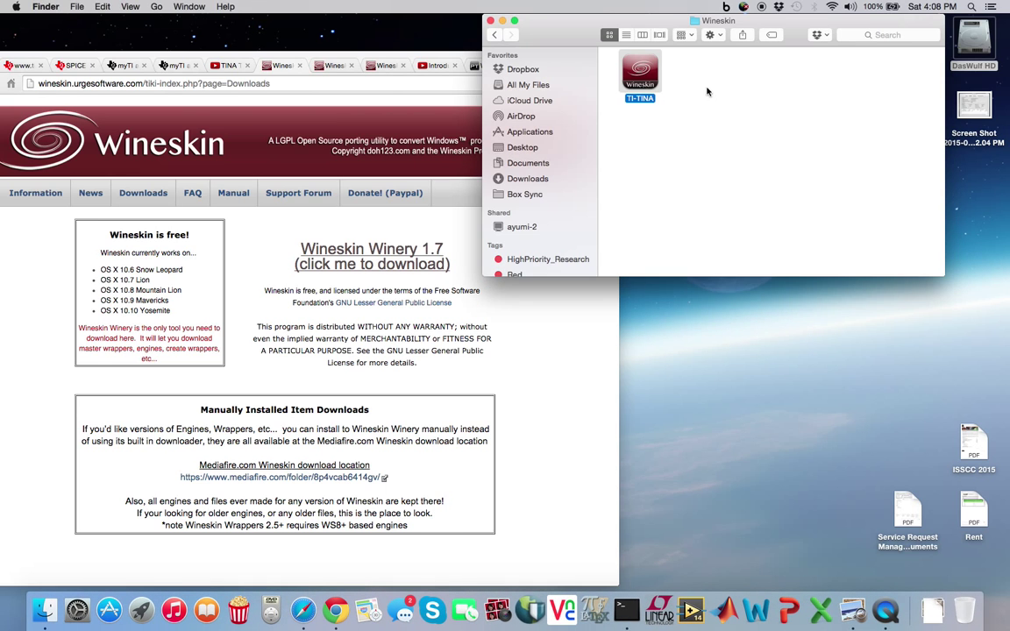
left_click(738, 151)
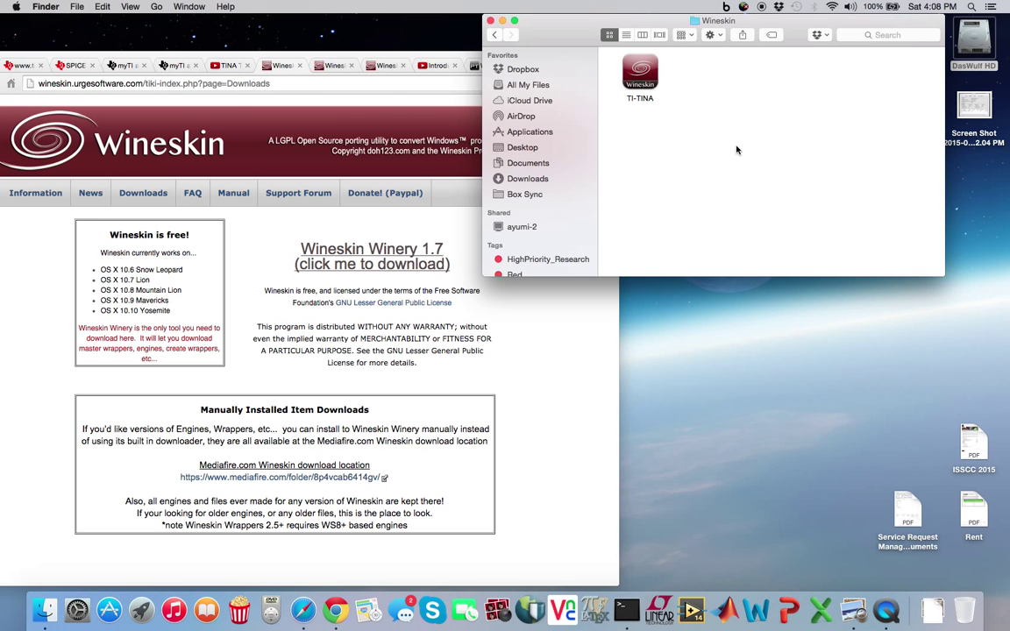
double_click(640, 77)
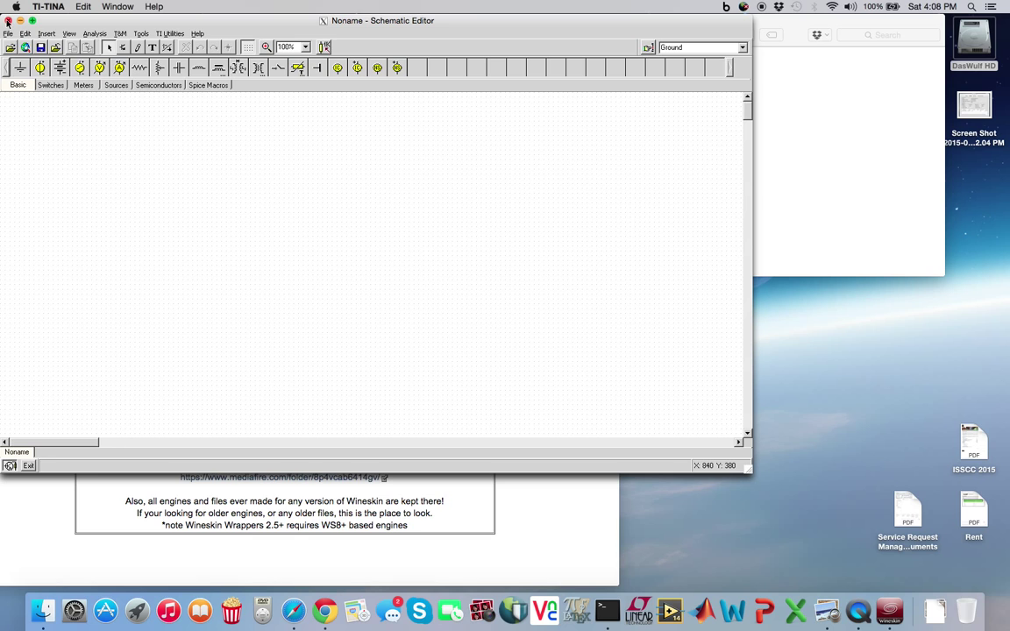
left_click(7, 21)
Step: Pin the TI-TINA app to the Dock and launch it from there
left_click(635, 66)
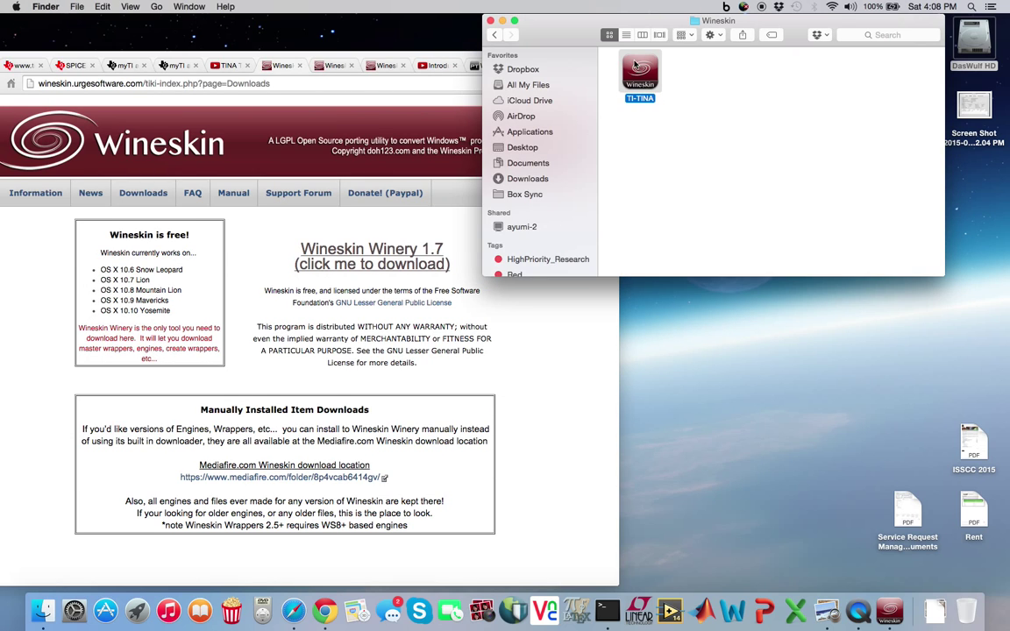
left_click_drag(640, 67, 605, 604)
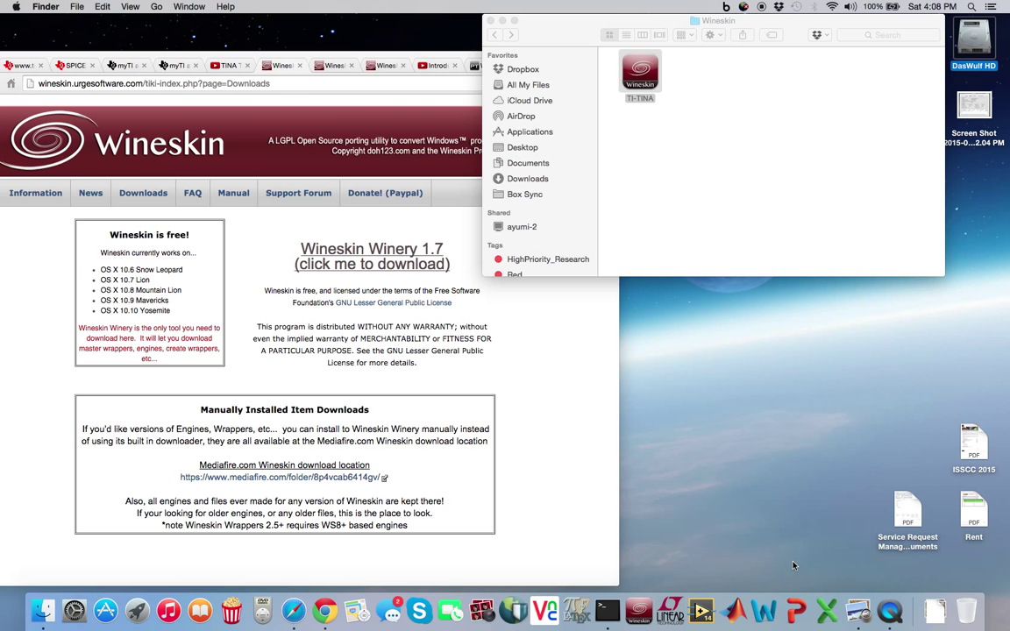
left_click(634, 605)
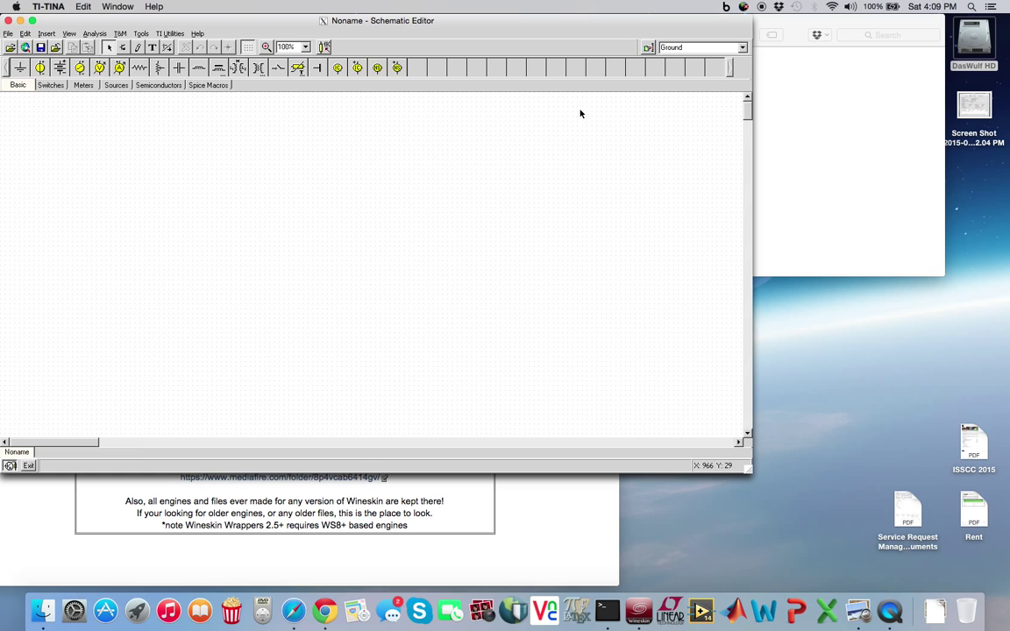
left_click(816, 80)
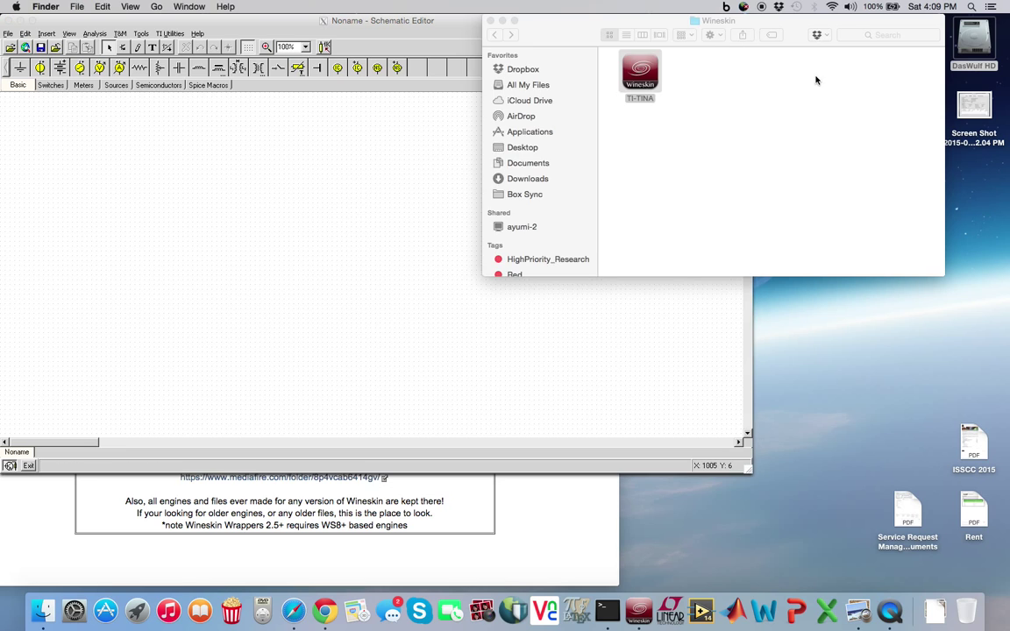
Step: Open TI-TINA from its Finder context menu, then close the Schematic Editor
right_click(641, 64)
left_click(664, 68)
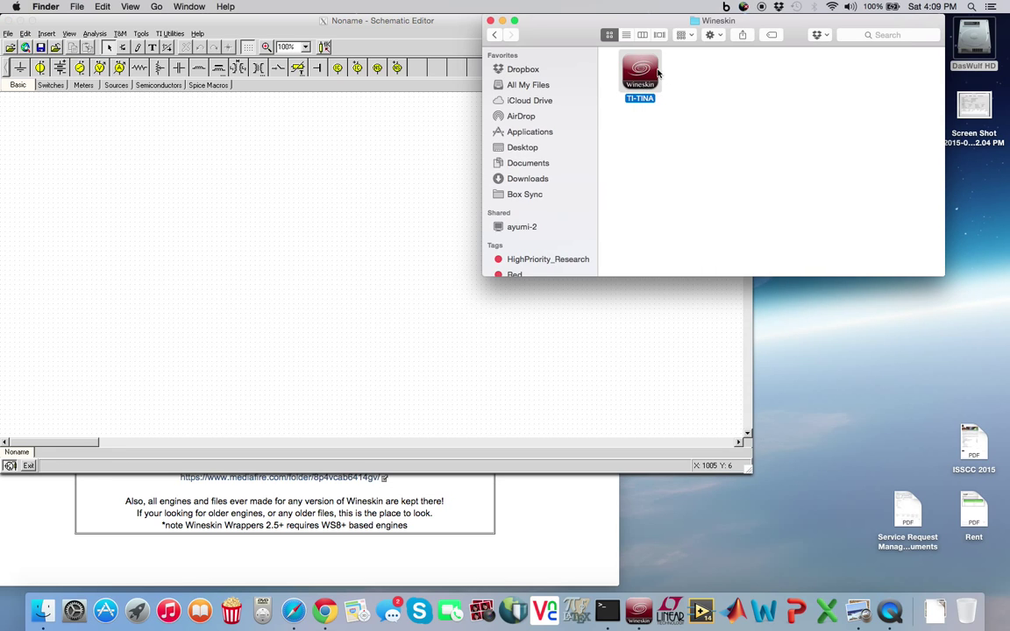
right_click(646, 66)
left_click(651, 69)
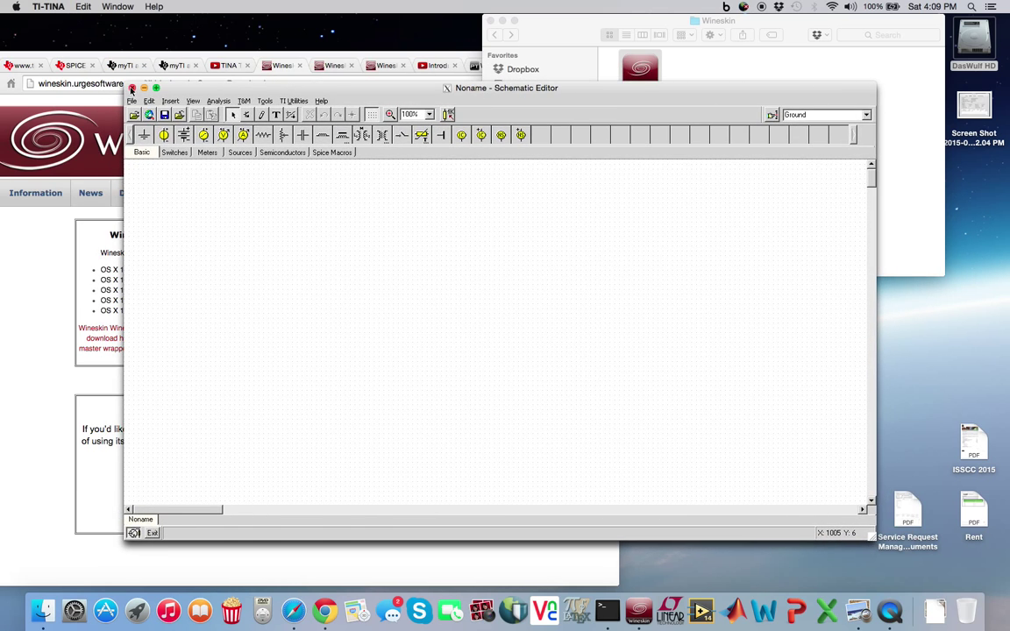
left_click(131, 88)
Step: Show the TI-TINA app's package contents: Contents, drive_c and the Wineskin app
left_click(545, 32)
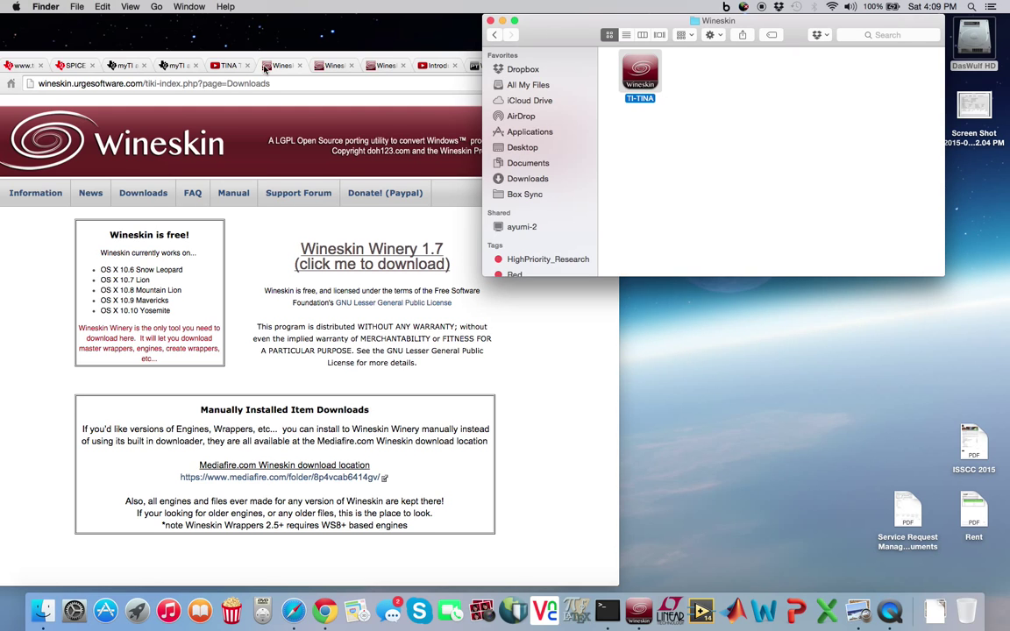
left_click(670, 114)
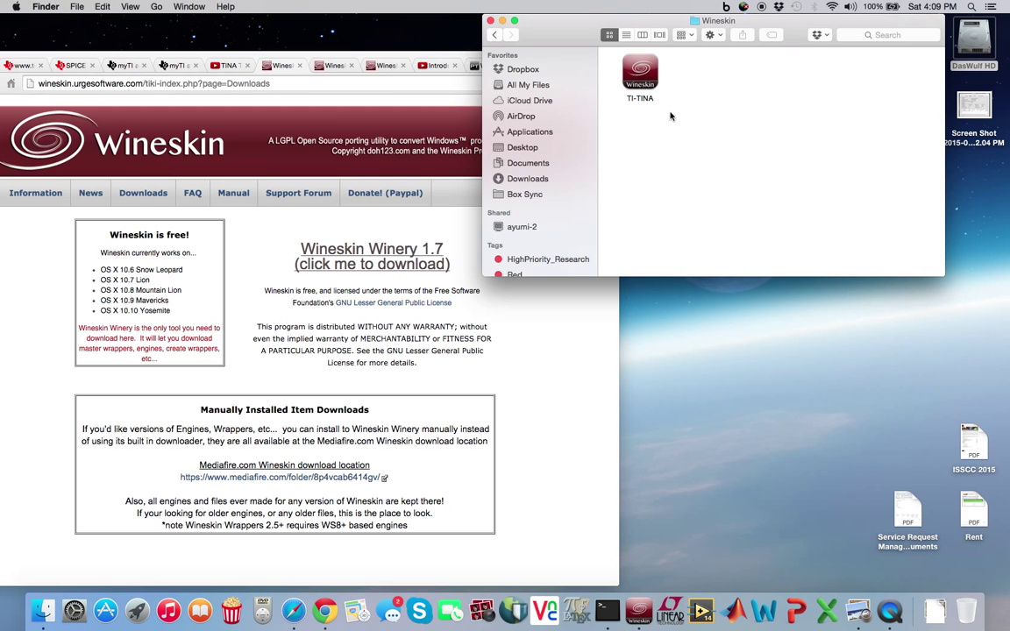
right_click(642, 74)
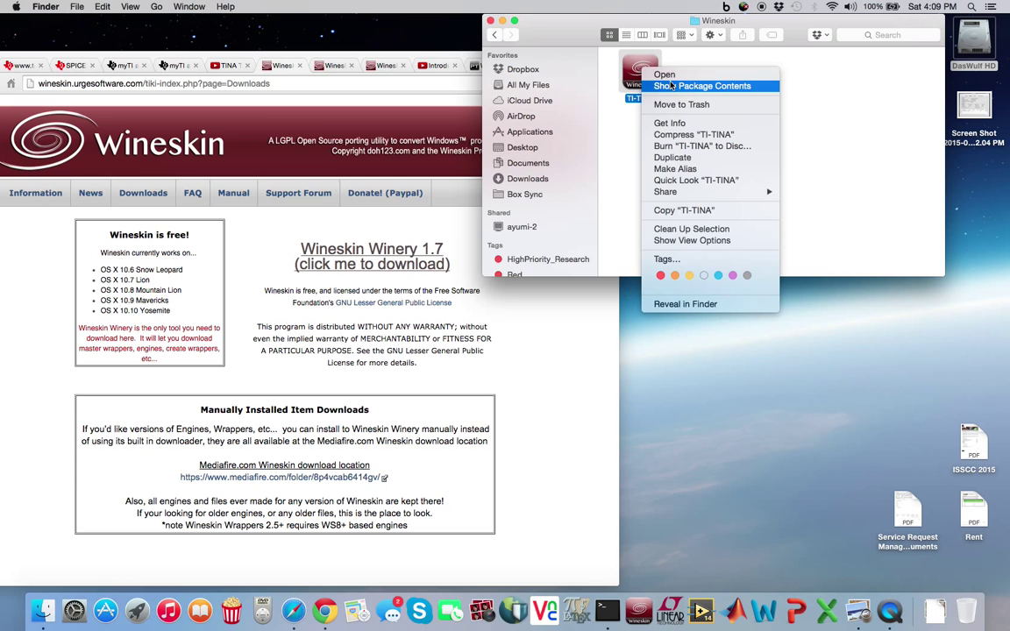
left_click(673, 86)
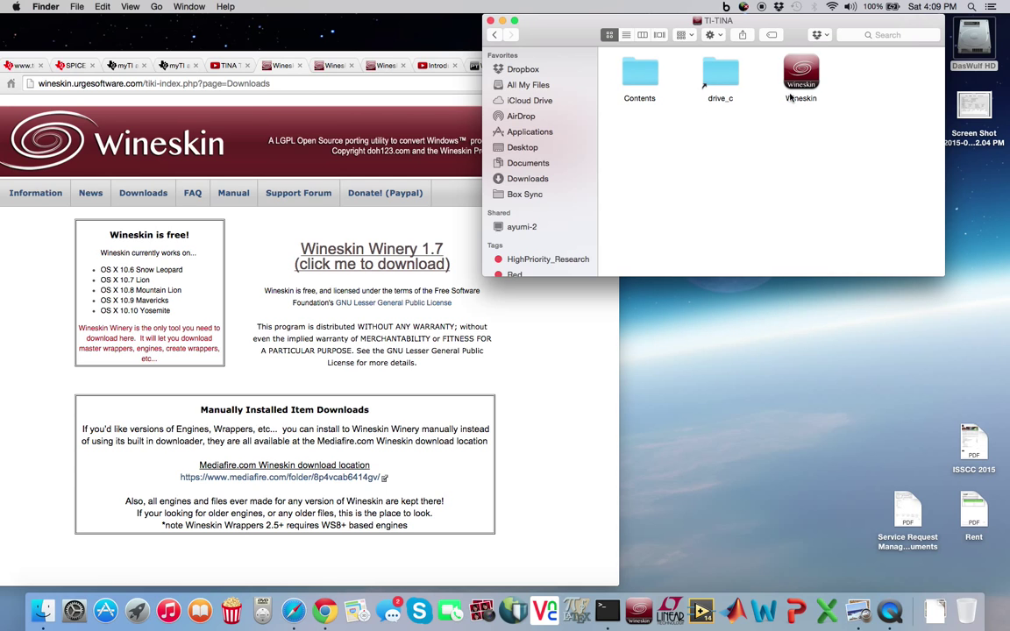
left_click(494, 35)
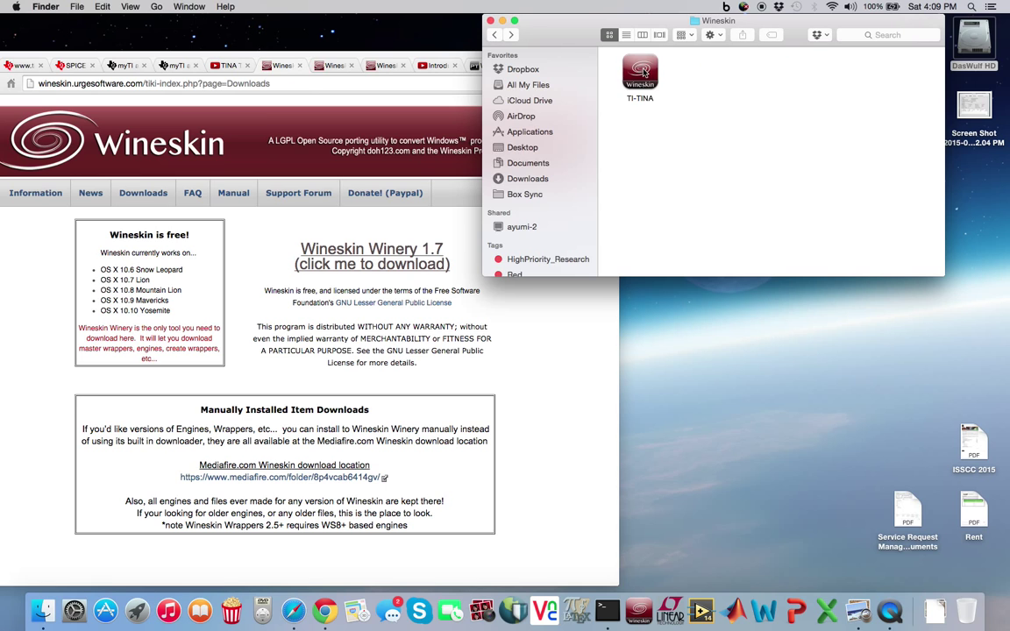
right_click(644, 72)
left_click(675, 86)
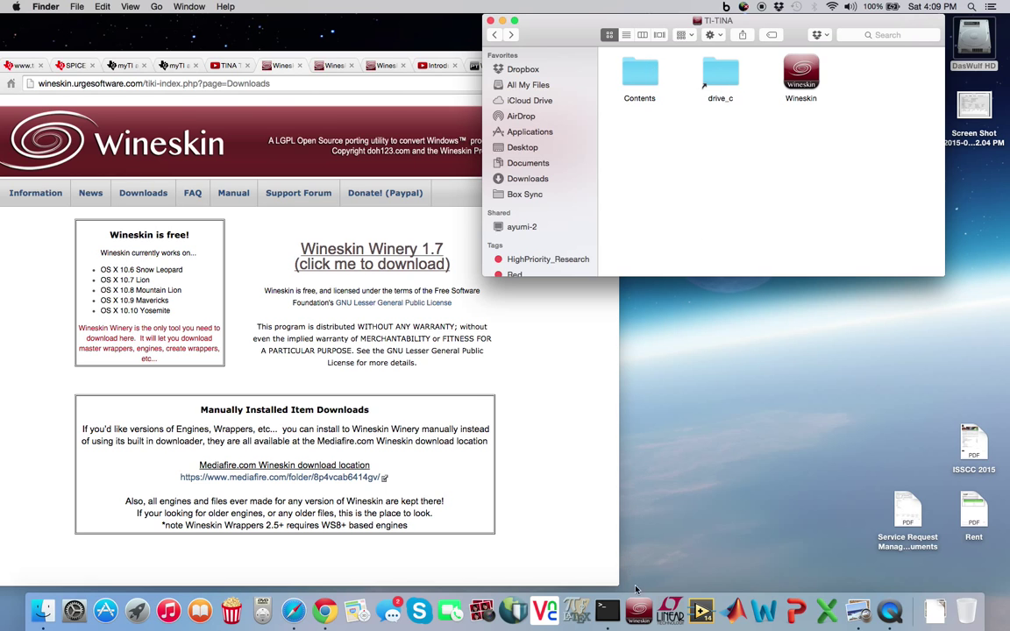
Step: Relaunch TI-TINA and place two upright resistors, R2 stacked directly above R1
left_click(639, 611)
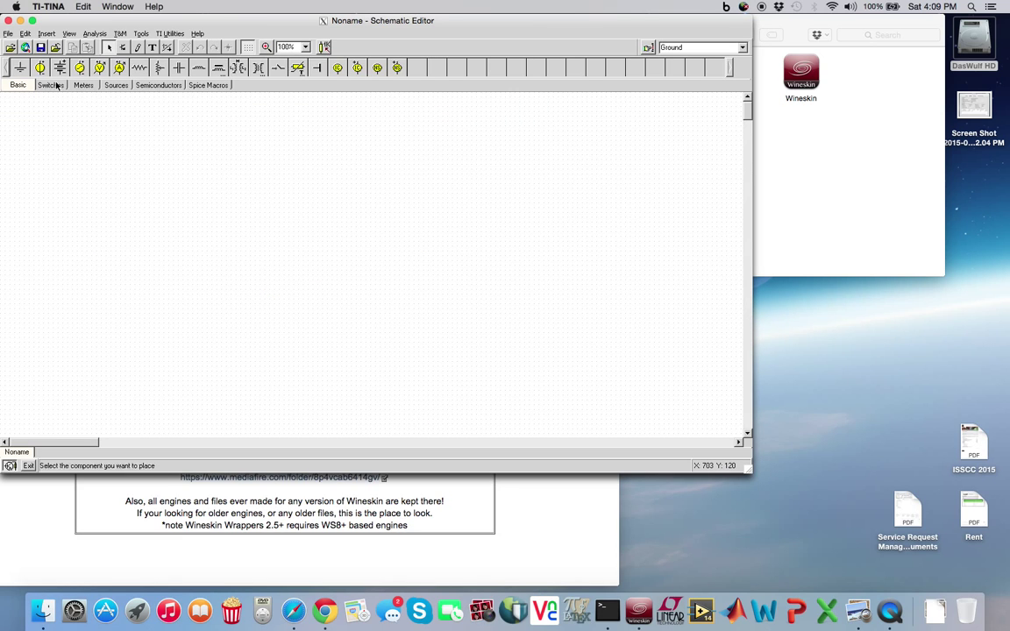
left_click(141, 69)
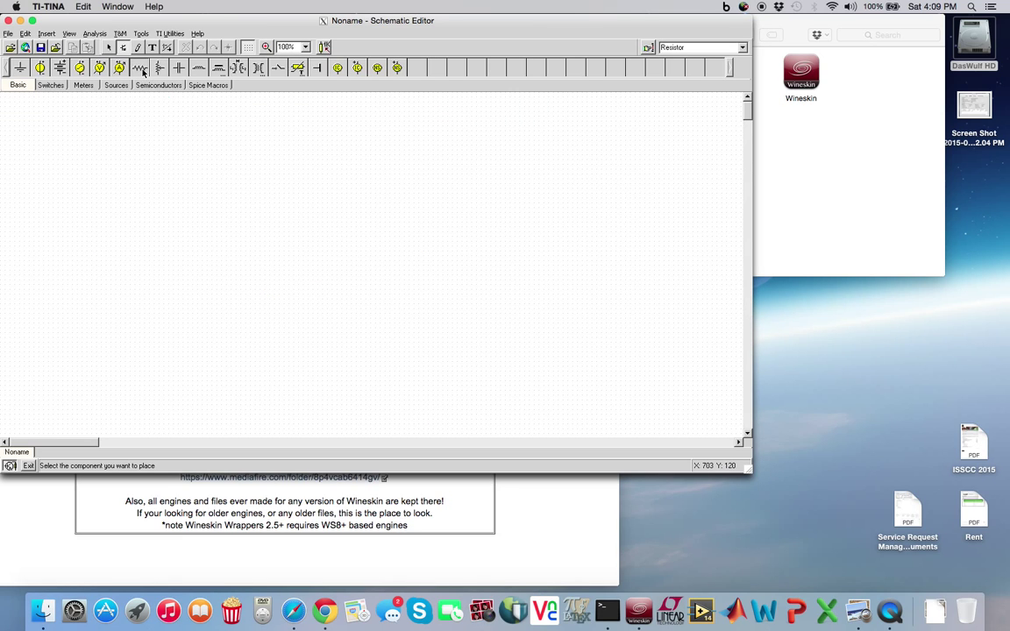
right_click(191, 219)
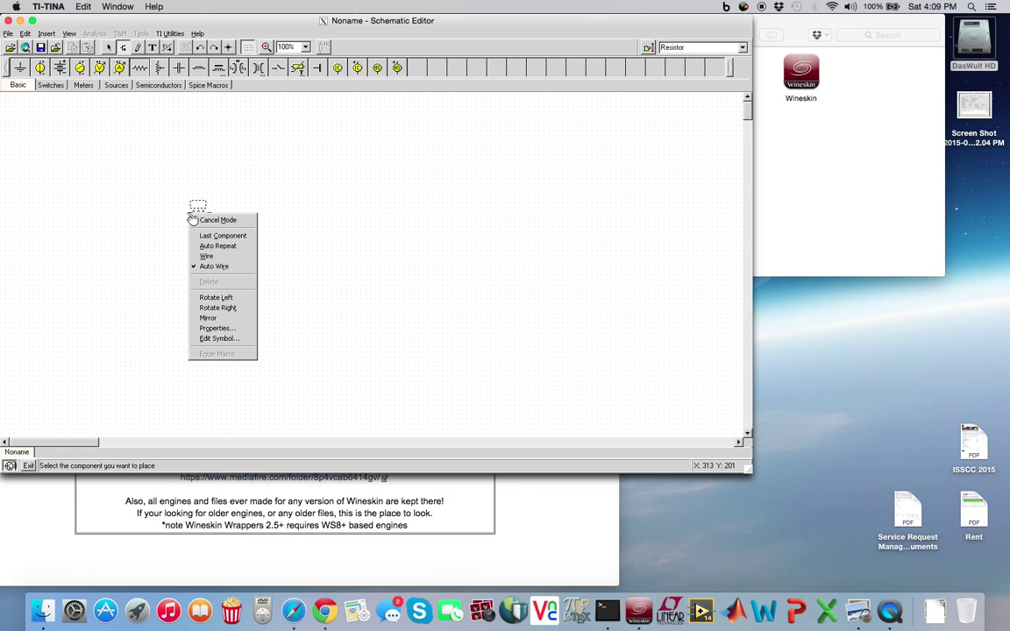
left_click(216, 297)
left_click(182, 270)
key("Escape")
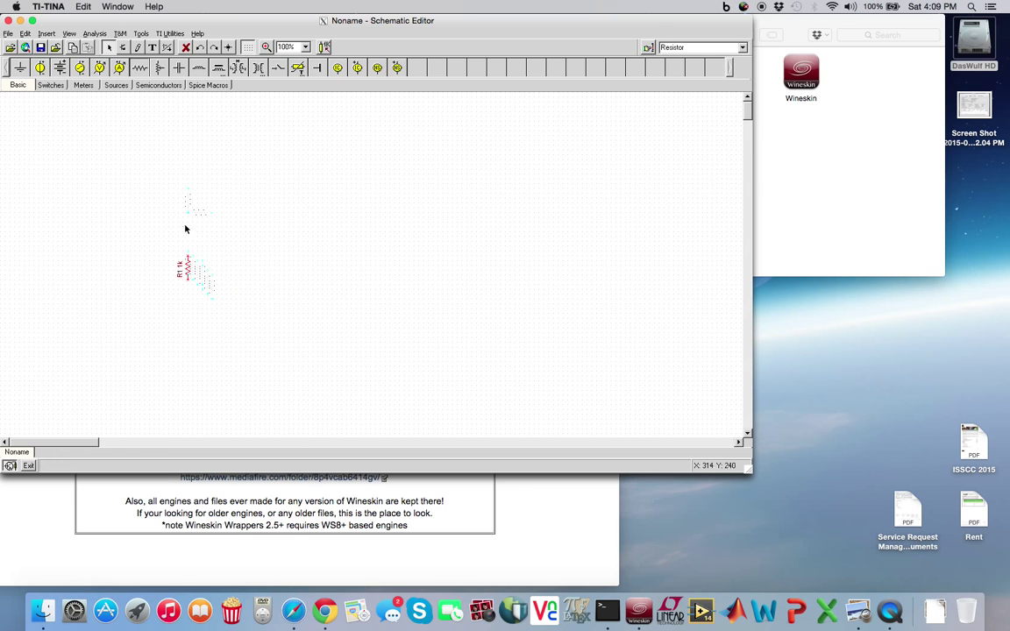
left_click(141, 69)
right_click(221, 189)
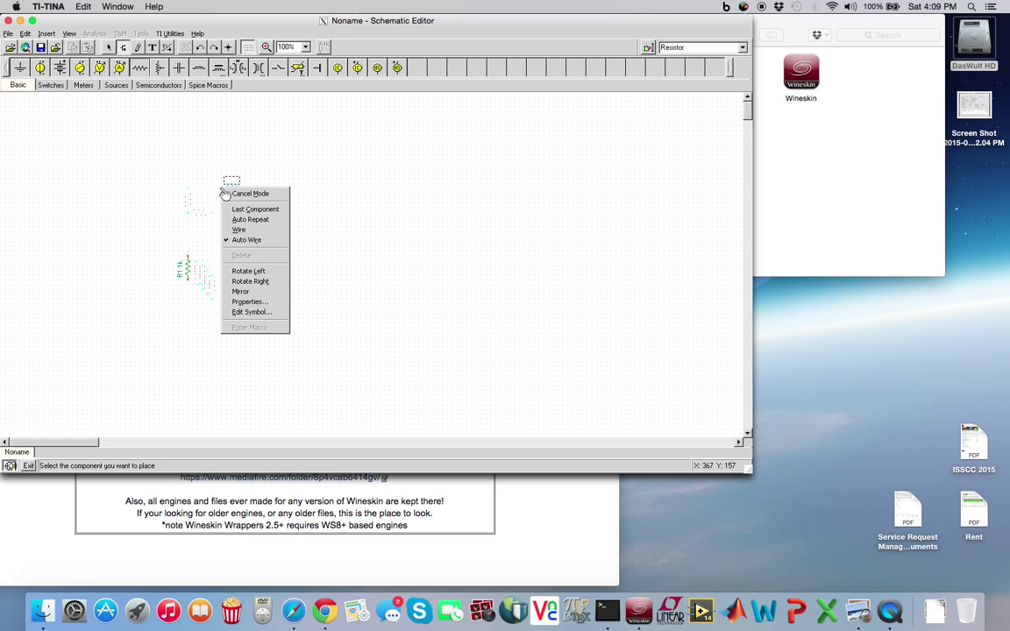
left_click(240, 268)
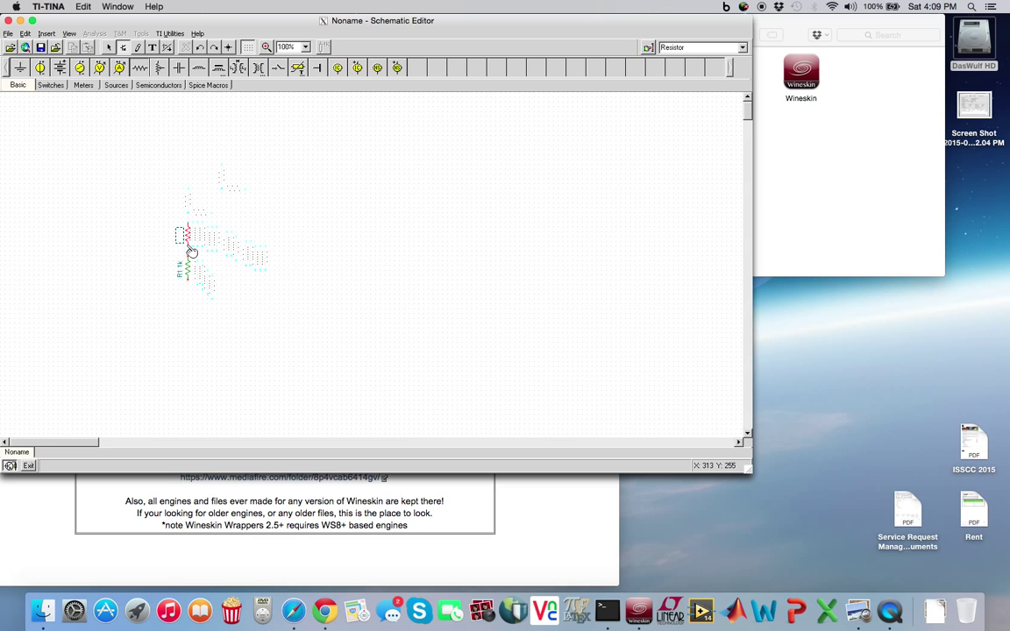
left_click(191, 257)
left_click(195, 253)
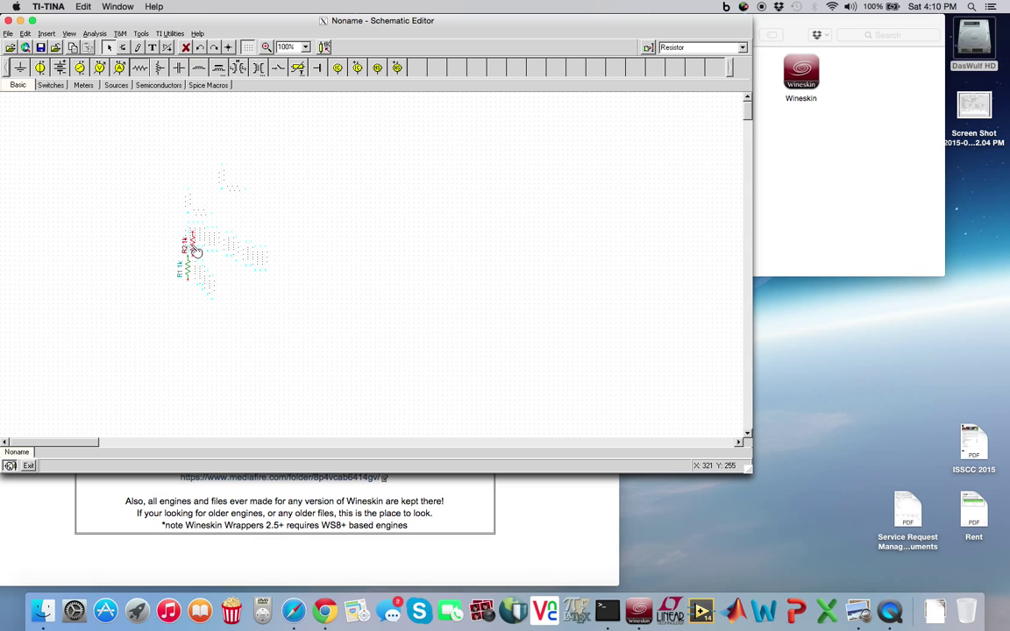
left_click(176, 226)
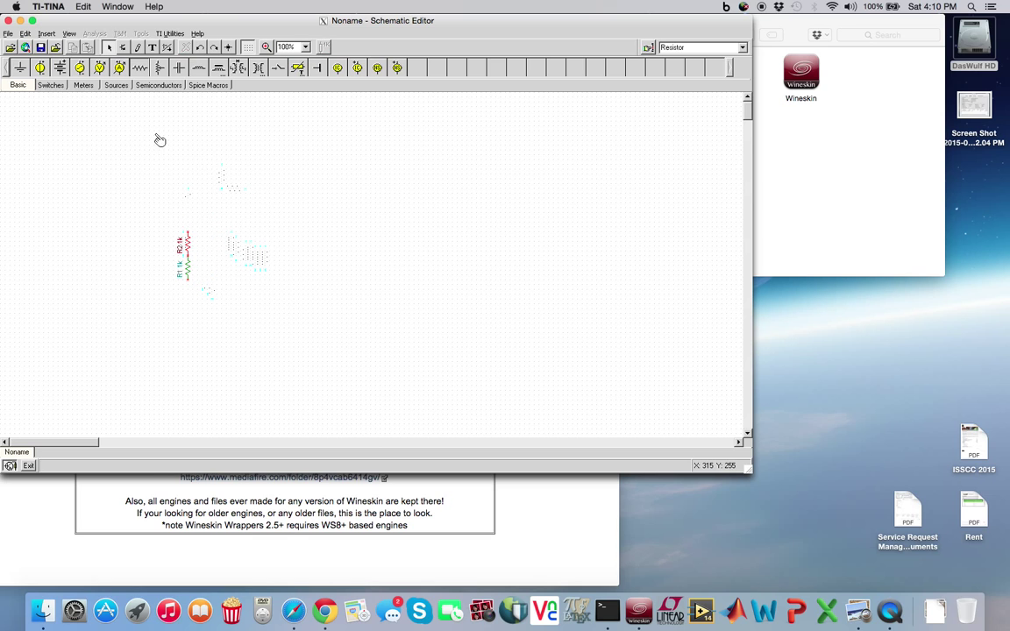
Step: Place voltage source VS1 left of the resistors, wire its bottom to R1, and add ground
left_click(40, 68)
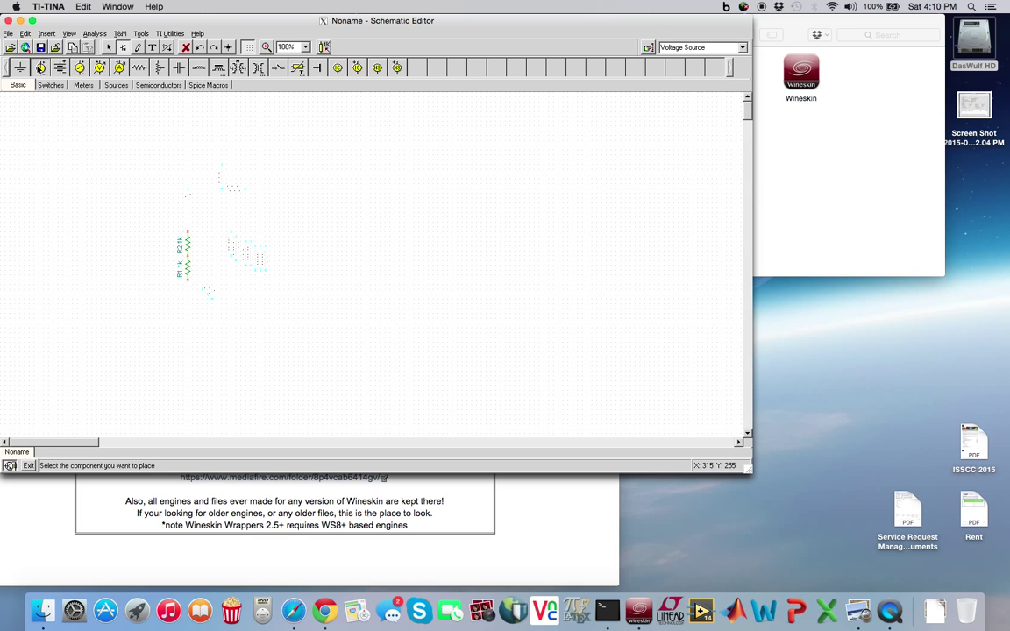
left_click(128, 252)
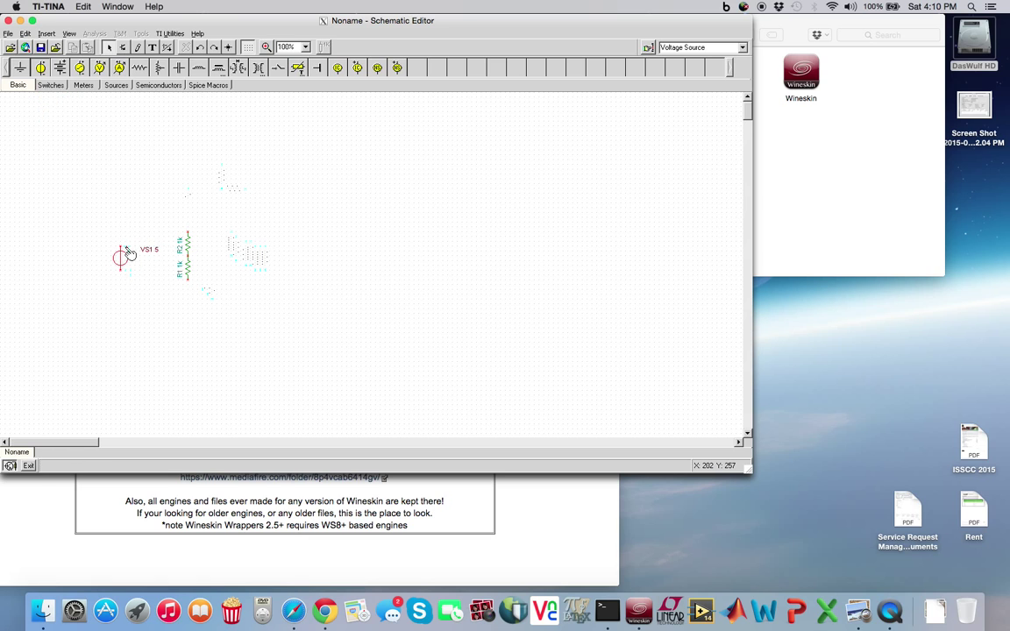
left_click_drag(191, 275, 121, 277)
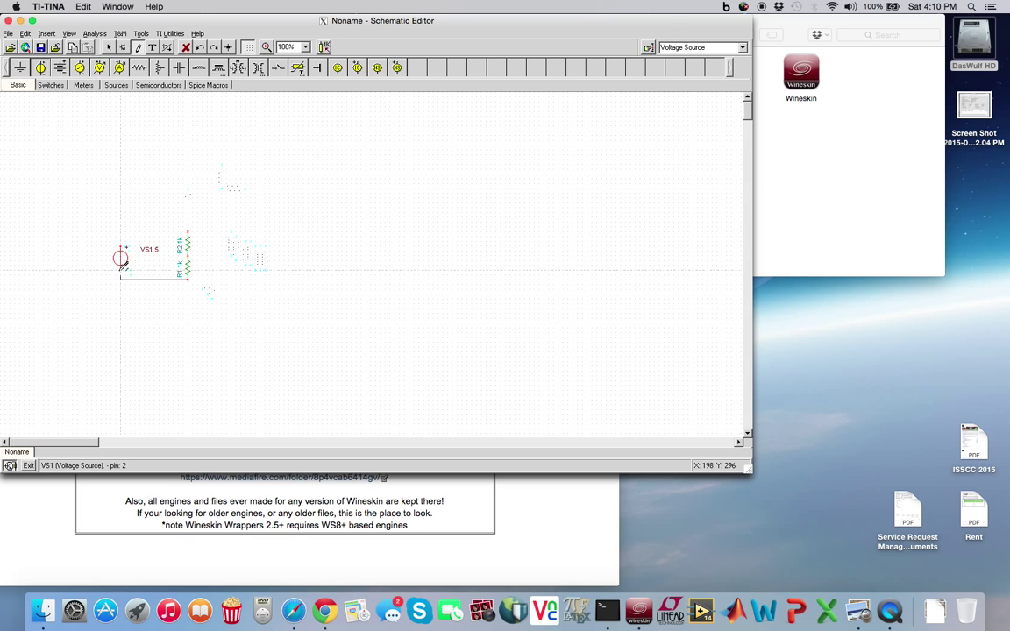
key("Escape")
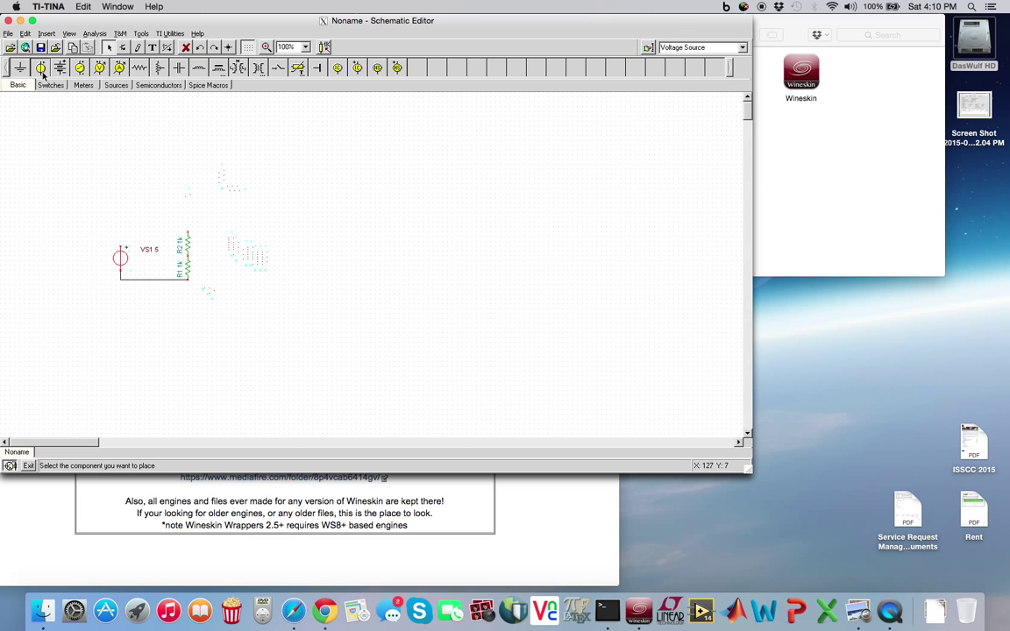
left_click(21, 69)
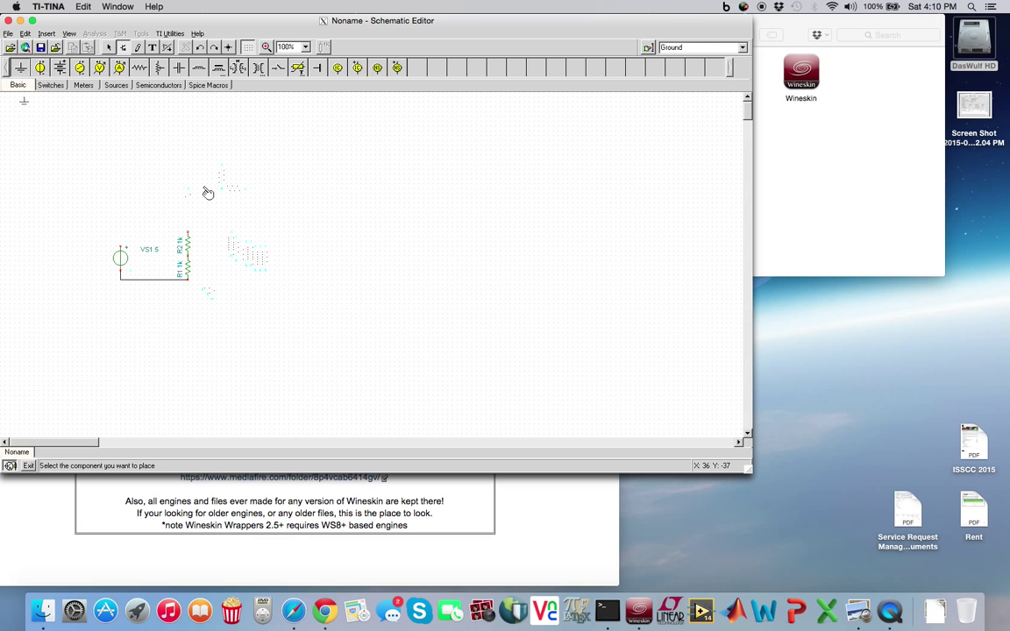
left_click(145, 280)
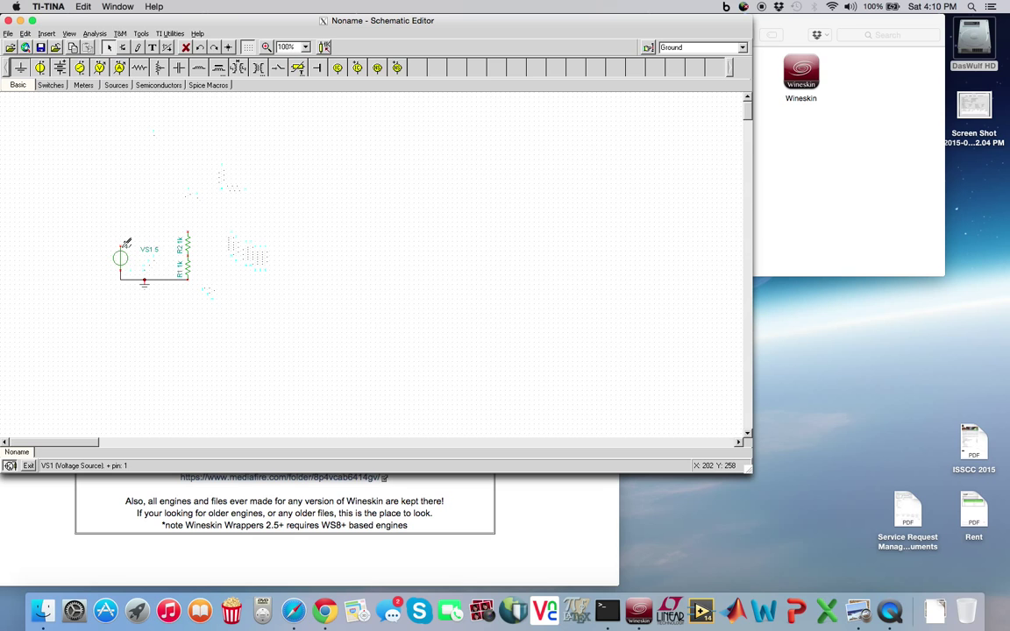
Step: Wire VS1's top pin across to the top of R2
left_click(123, 244)
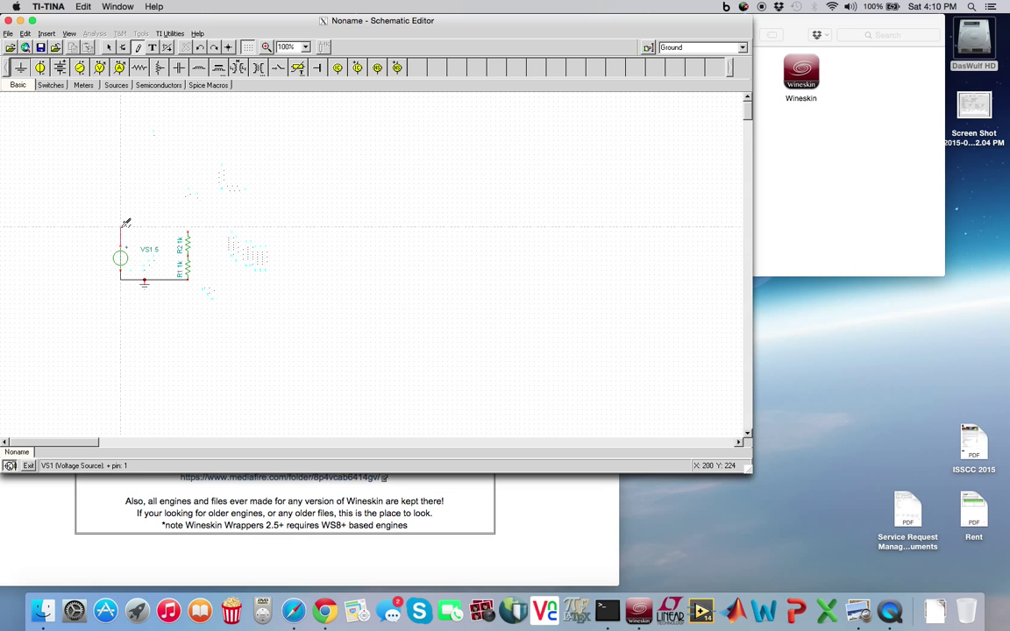
left_click(122, 227)
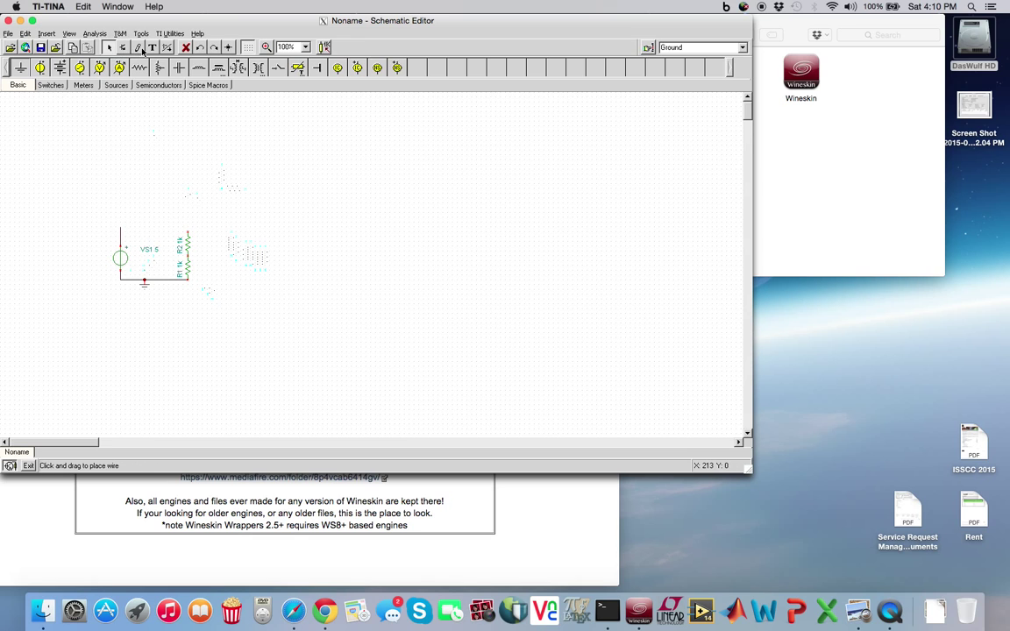
left_click(138, 46)
left_click_drag(122, 227, 188, 228)
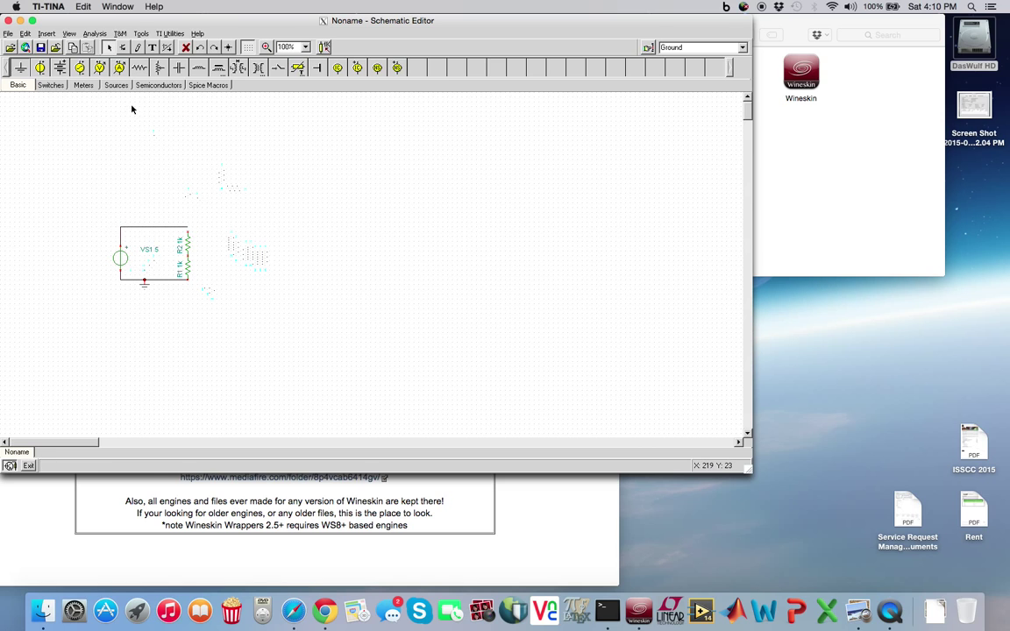
left_click(138, 46)
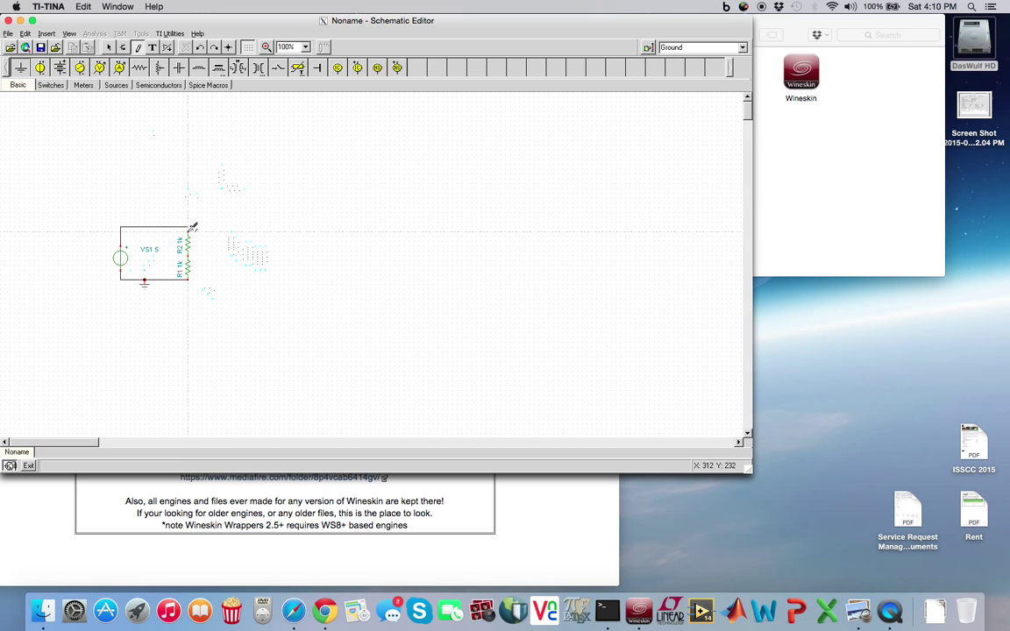
key("Escape")
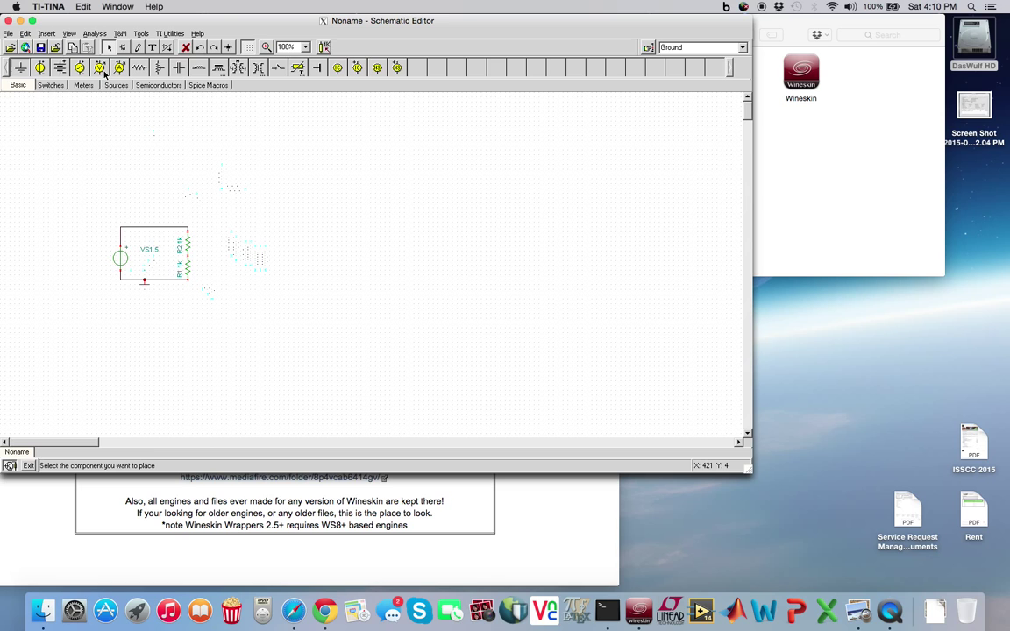
Step: Place voltmeter VM1 and wire it from the R1/R2 junction to R1's lower end
left_click(99, 68)
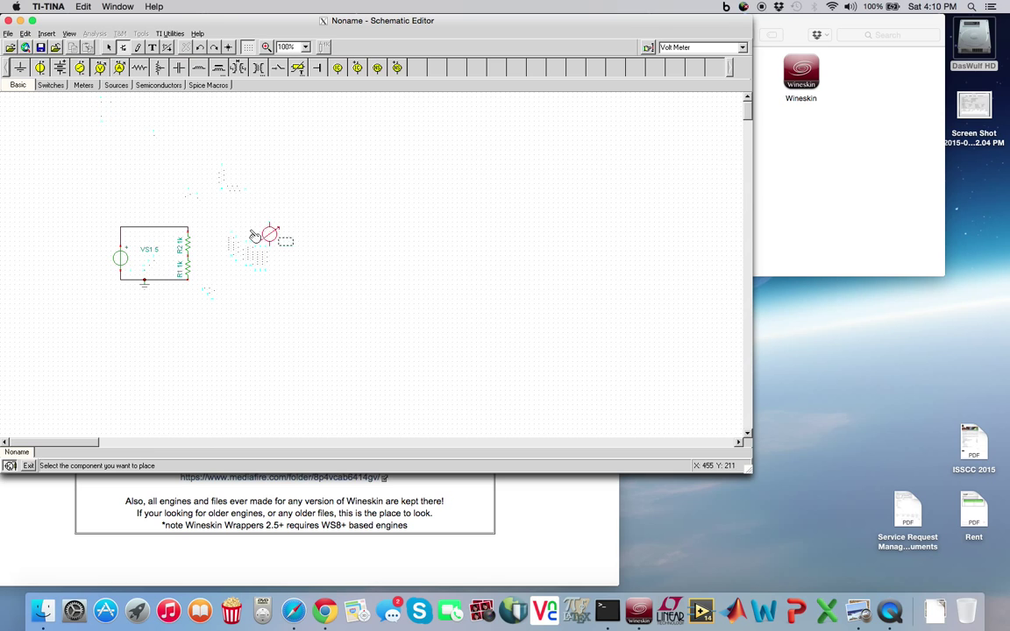
left_click(219, 263)
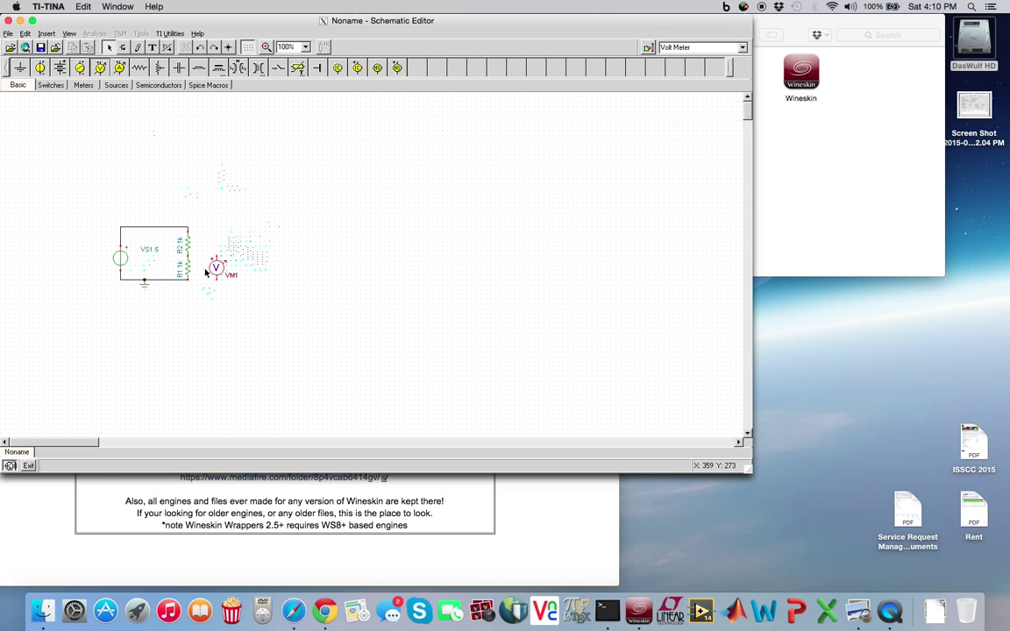
left_click(221, 273)
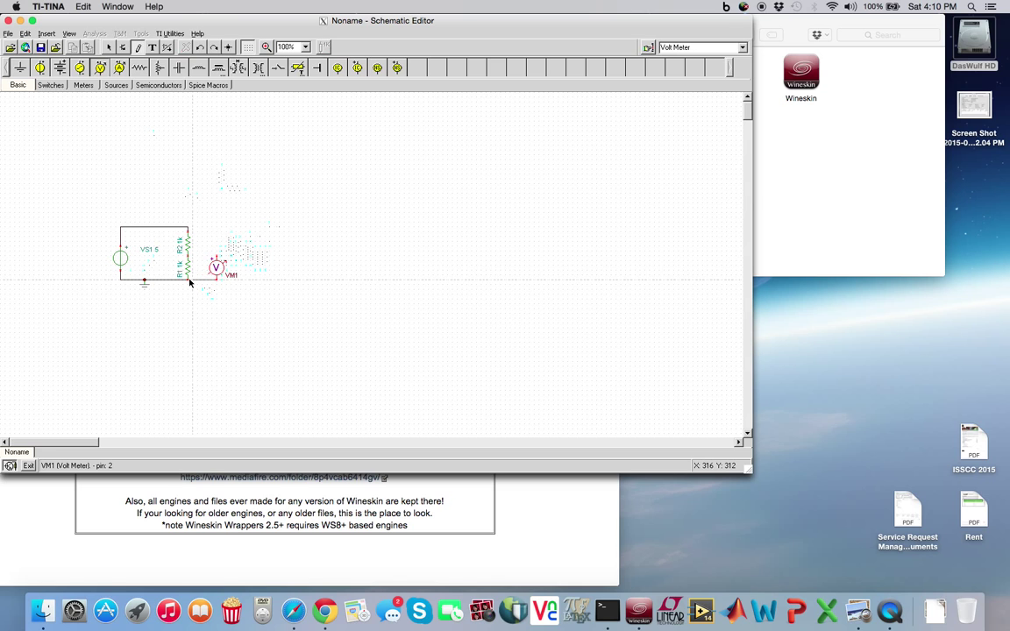
left_click(187, 283)
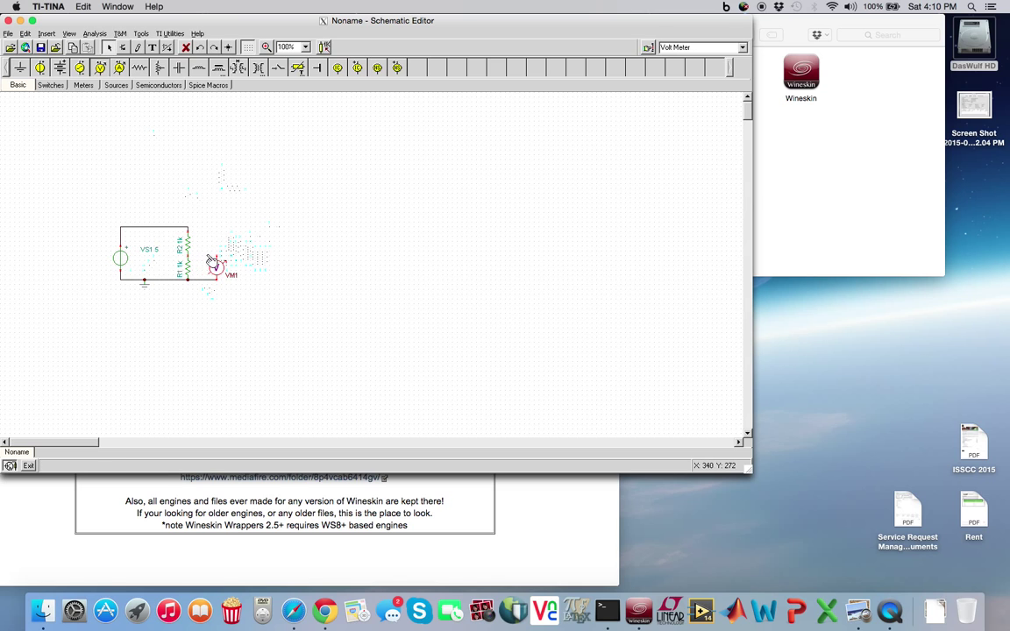
left_click(219, 254)
left_click(187, 255)
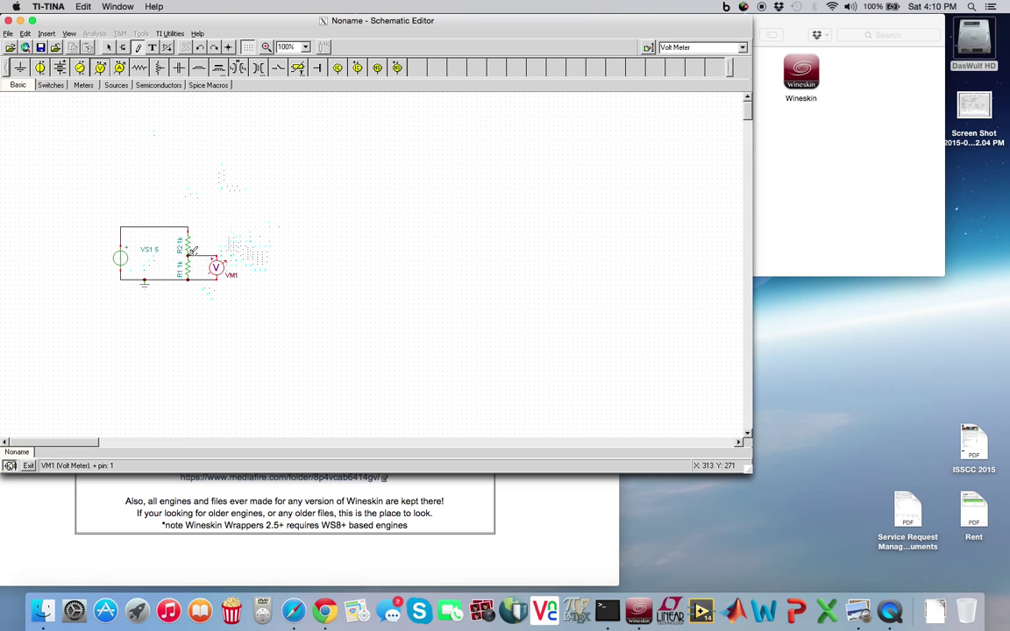
key("Escape")
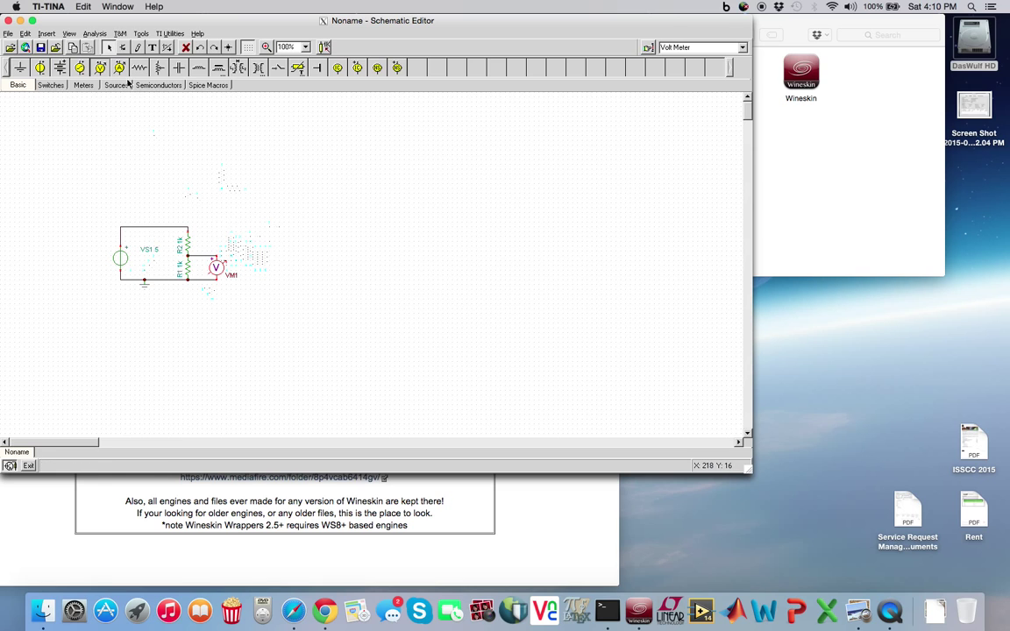
Step: Open voltage source VS1's Properties and confirm them with OK
left_click(96, 33)
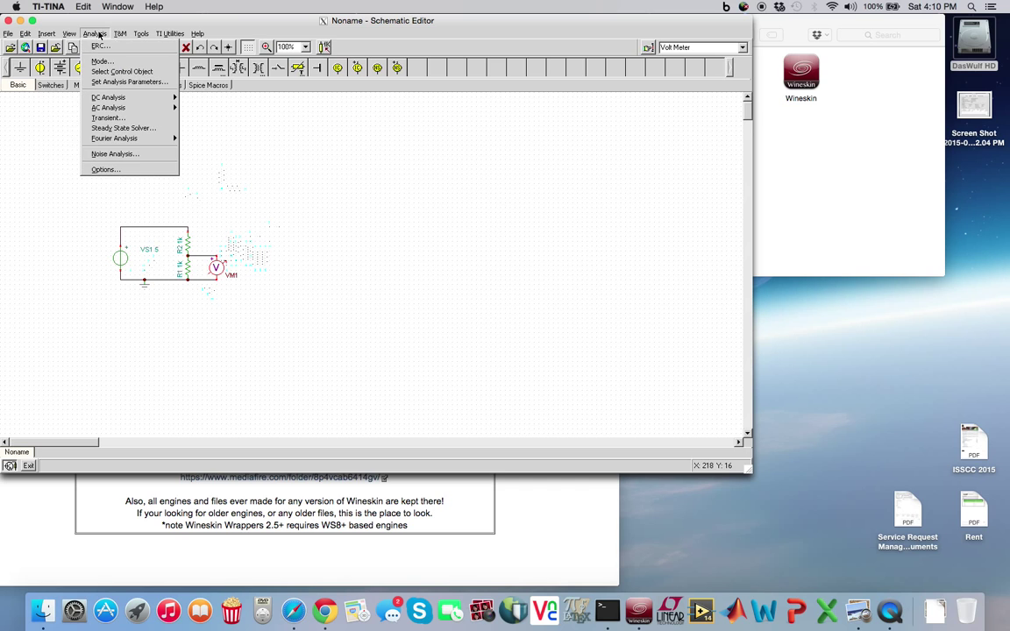
left_click(307, 177)
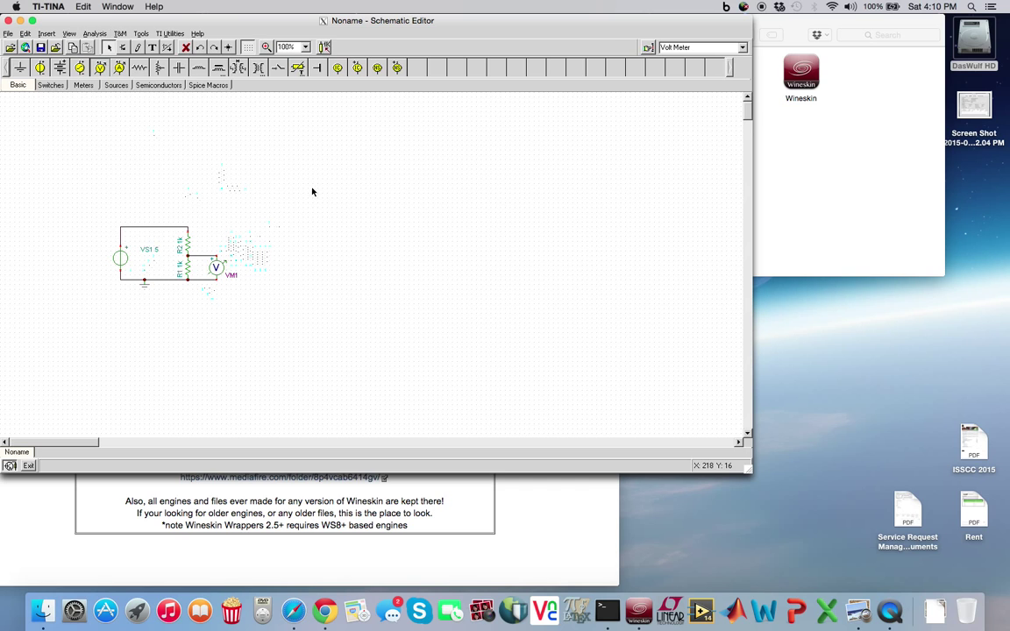
left_click(124, 263)
right_click(123, 263)
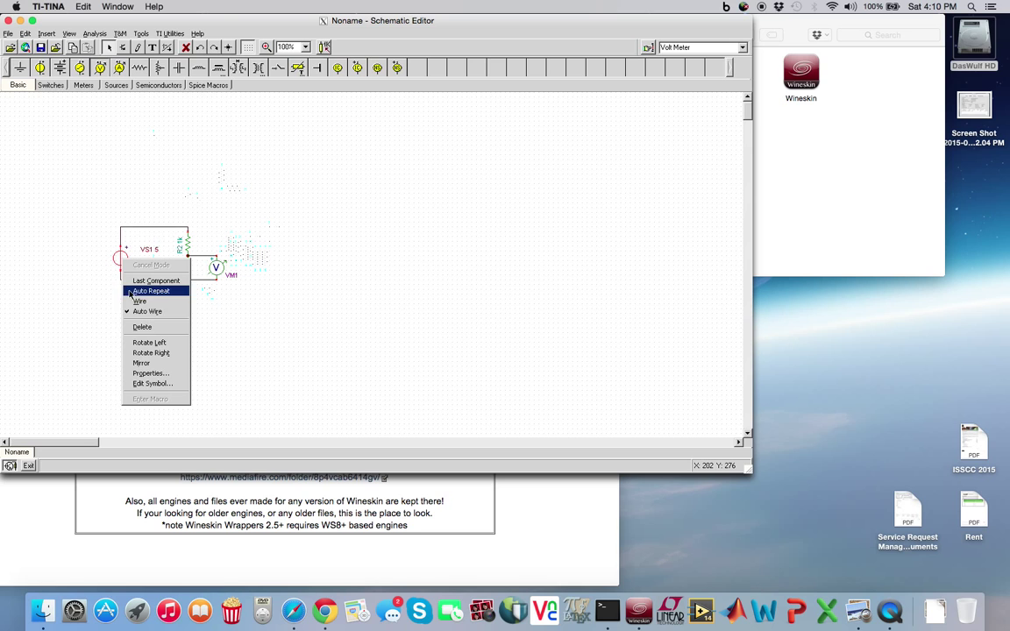
left_click(149, 373)
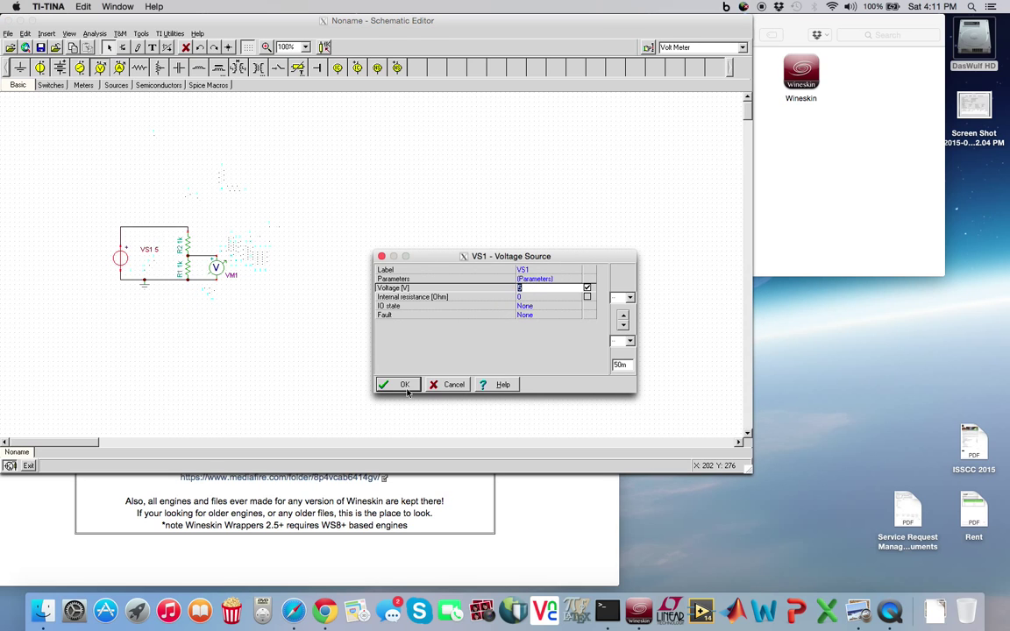
left_click(404, 387)
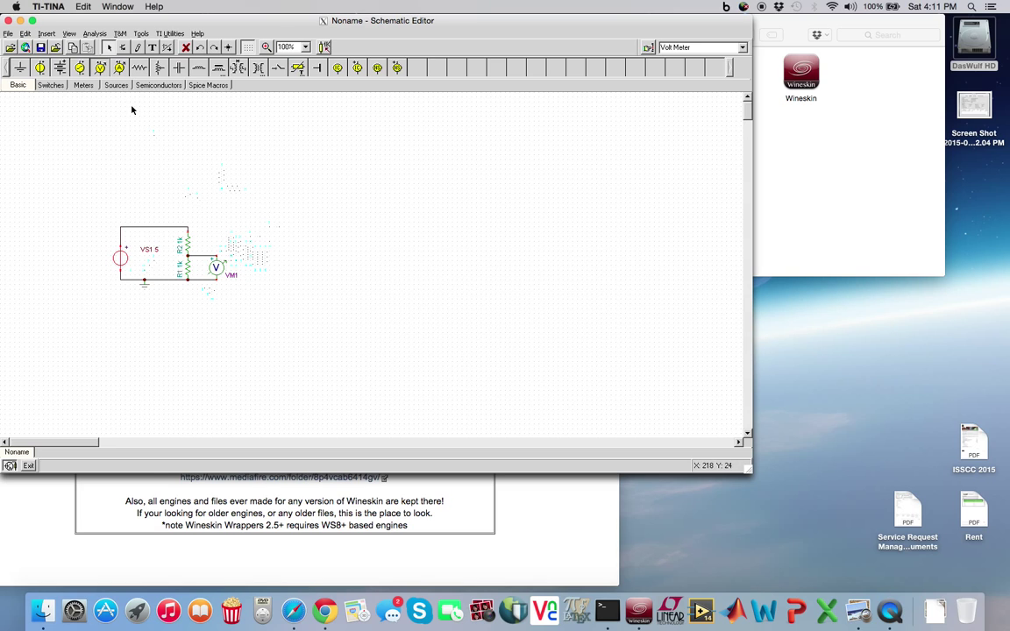
Step: Run a transient analysis, check the flat 2.50 V result at VM1, then close the graph
left_click(96, 34)
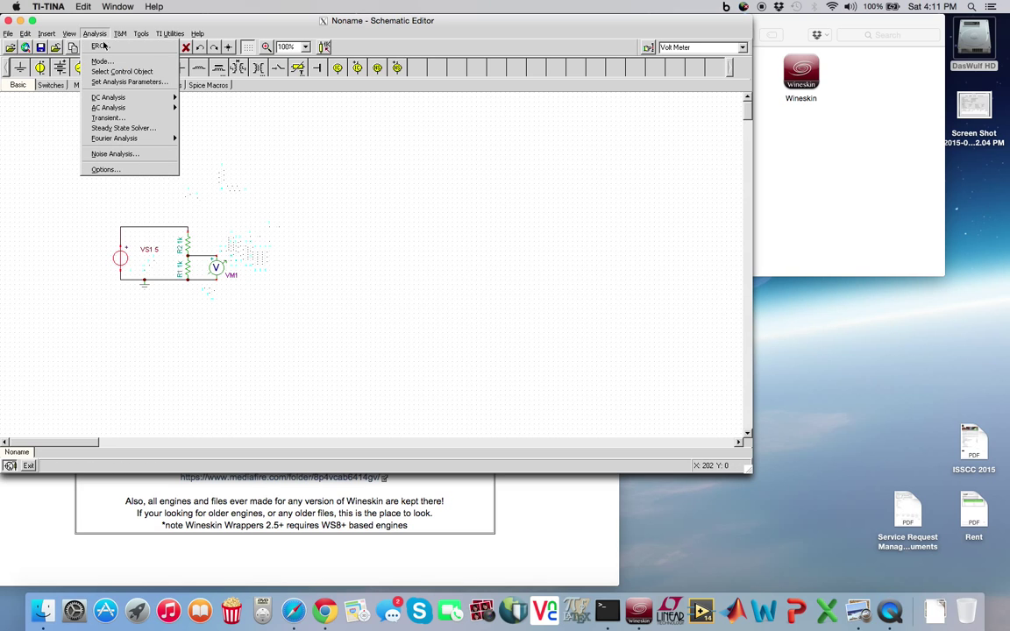
mouse_move(126, 100)
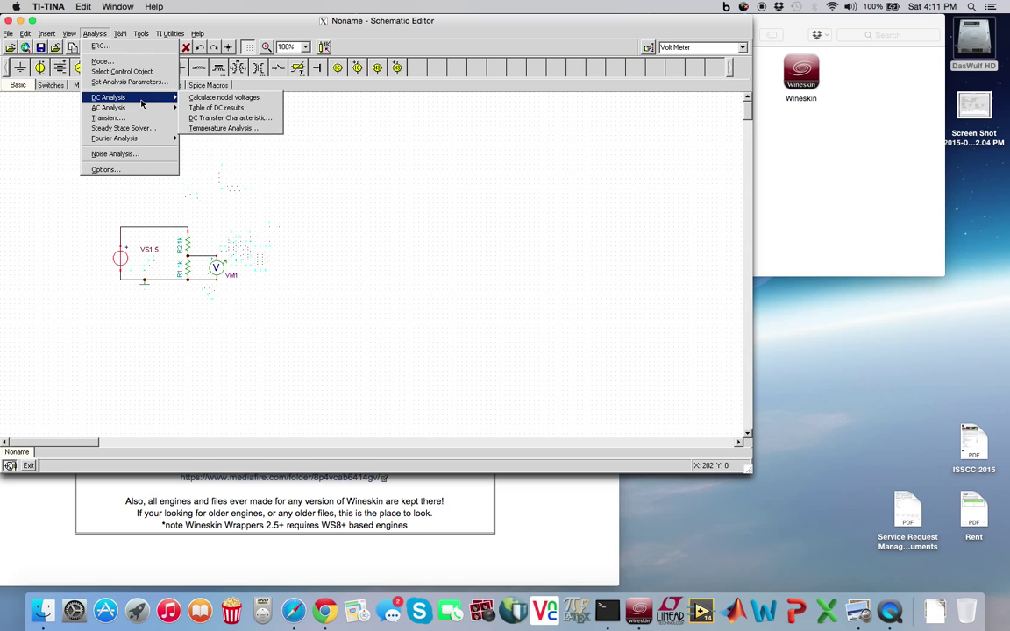
left_click(134, 119)
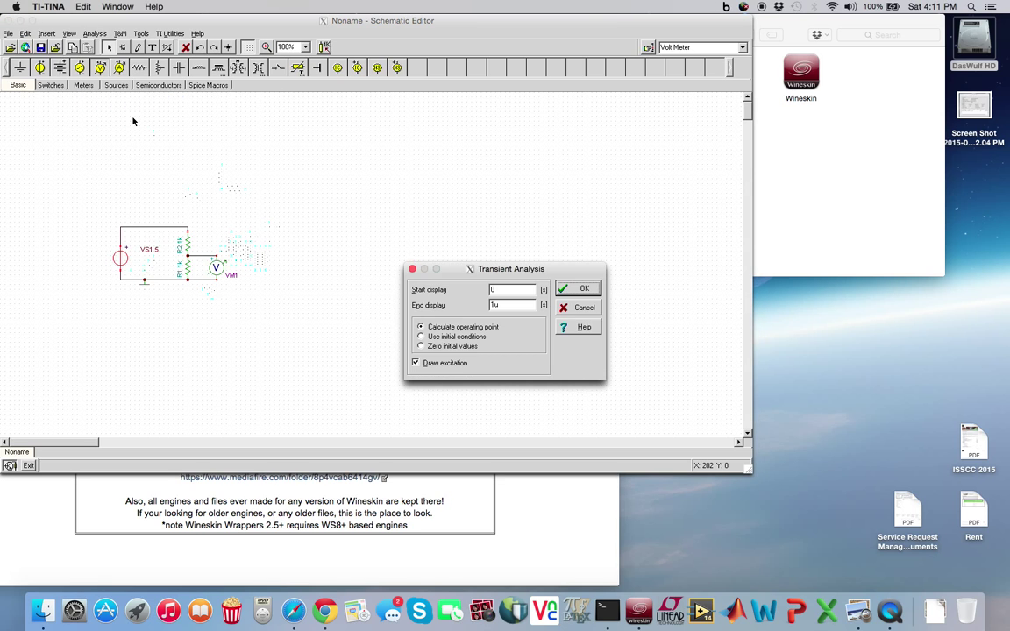
left_click(564, 293)
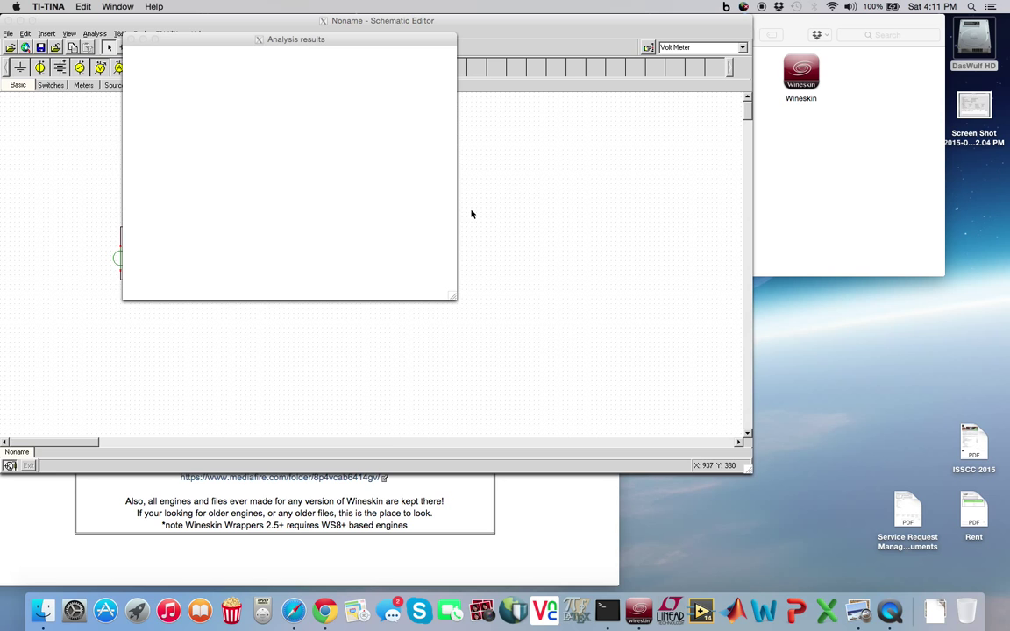
left_click_drag(300, 39, 550, 64)
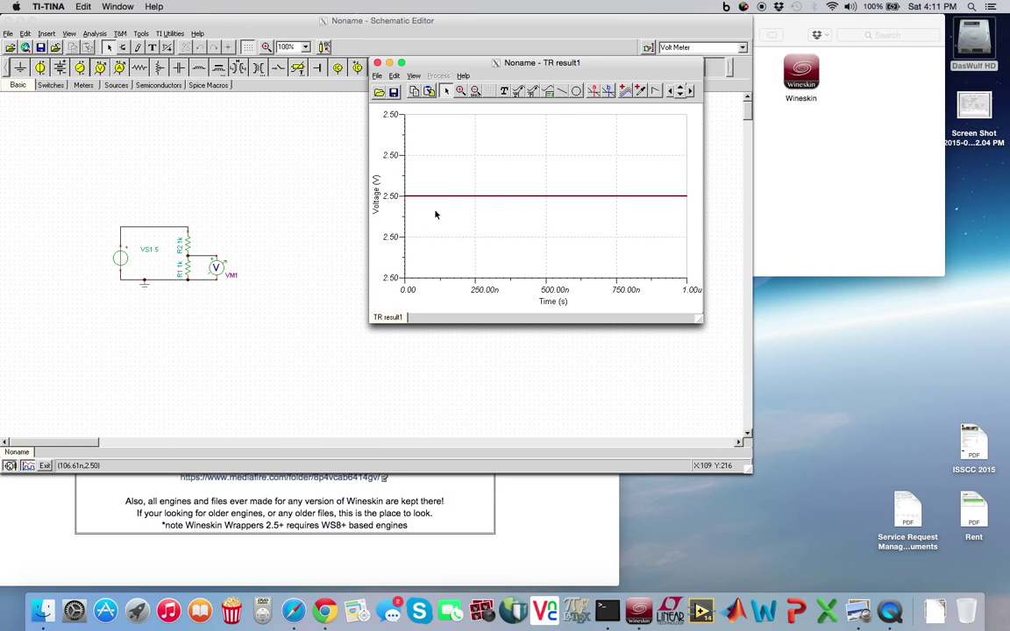
left_click(378, 65)
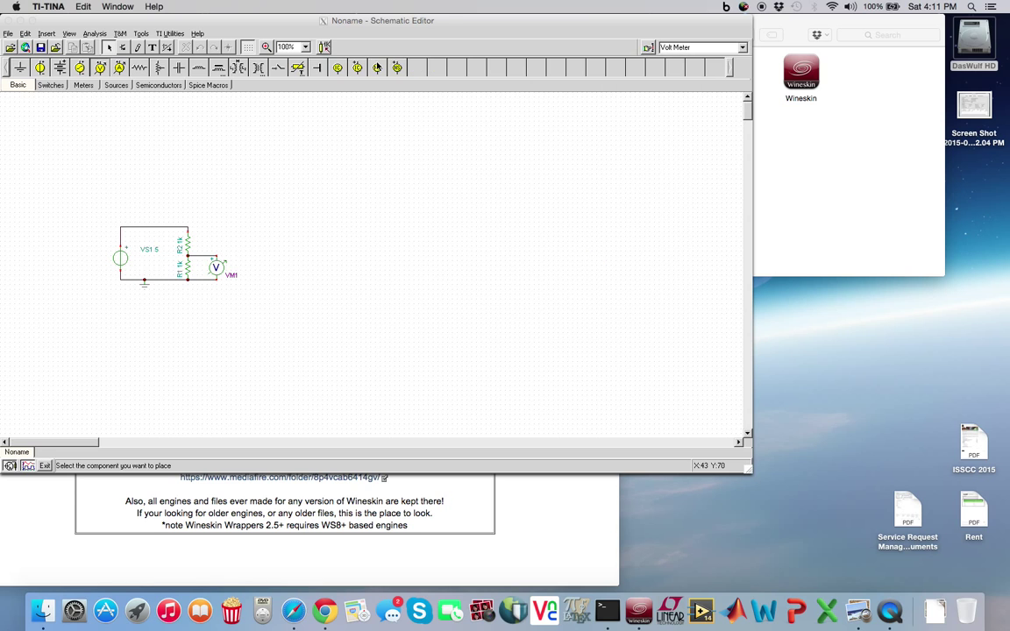
Step: Save the schematic as Resistor_Divider in the User Examples folder
left_click(40, 48)
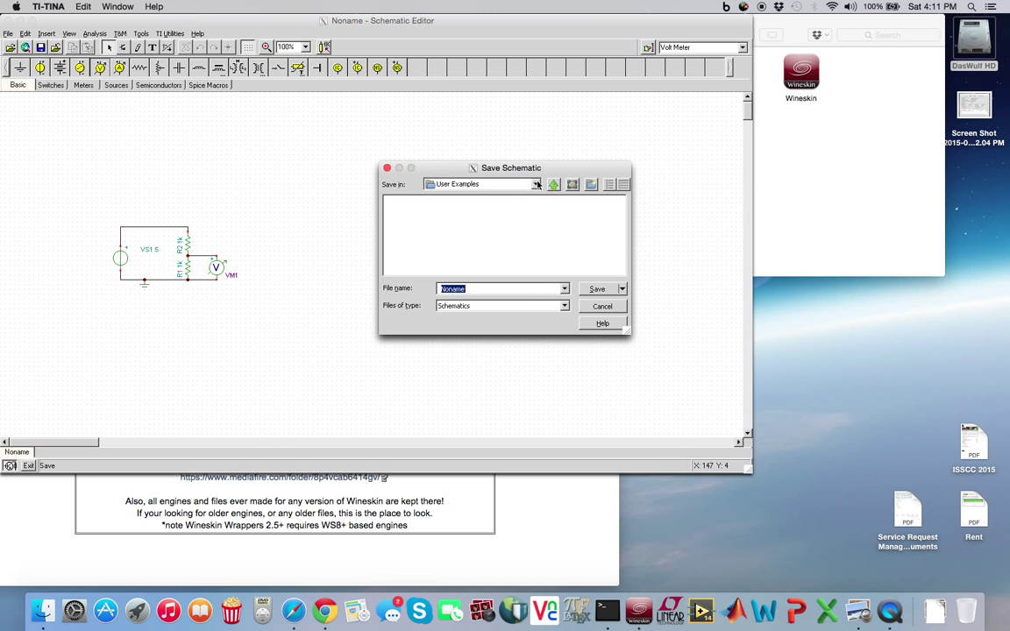
left_click(536, 184)
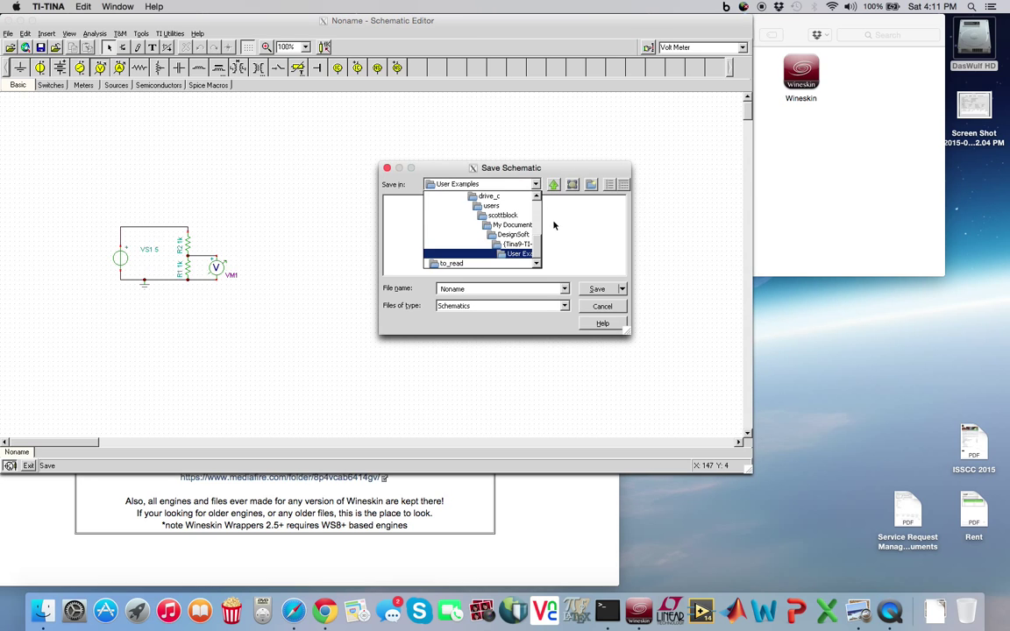
mouse_move(540, 242)
left_mouse_down()
mouse_move(538, 221)
mouse_move(537, 245)
left_mouse_up()
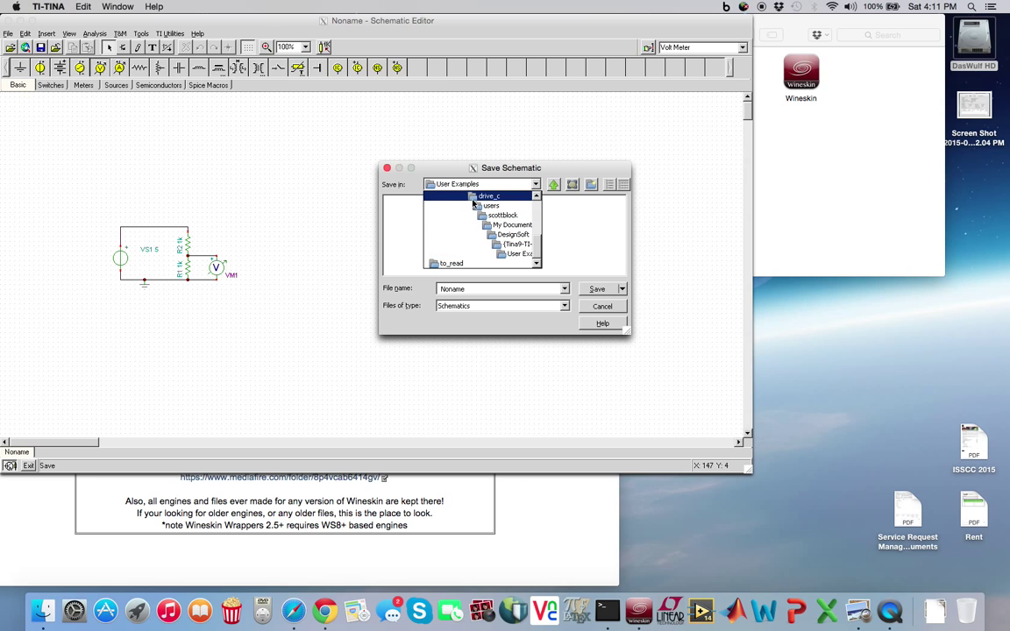
left_click(517, 254)
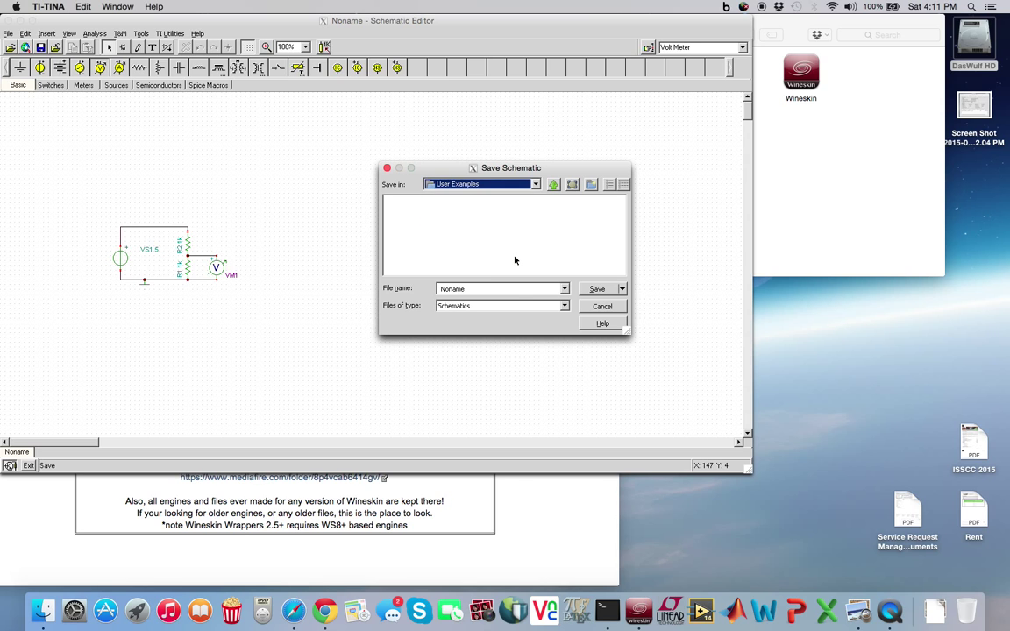
left_click(440, 290)
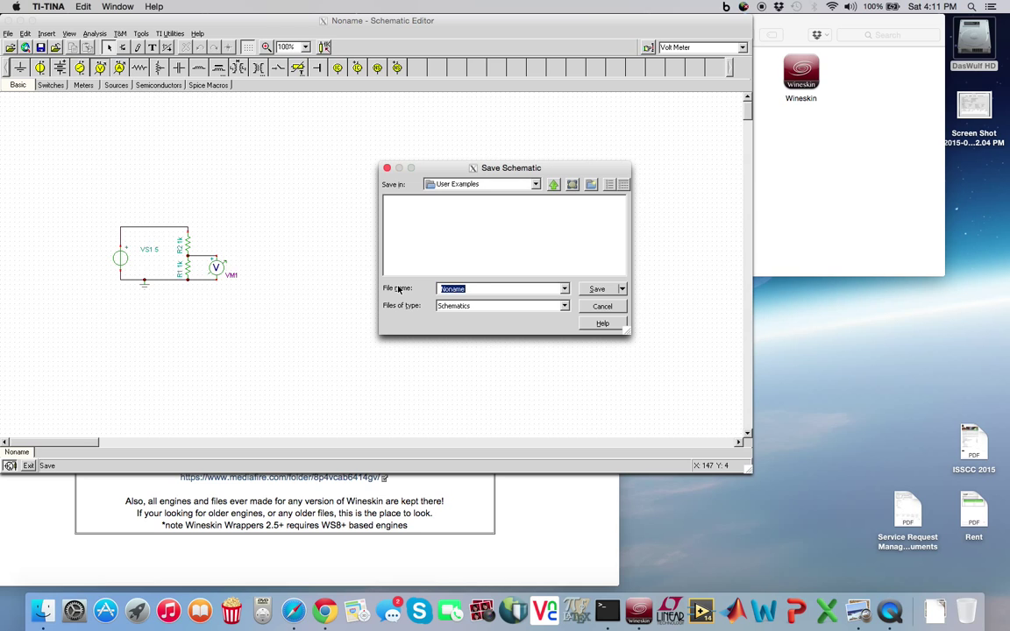
type("Resistor_Divider")
left_click(597, 288)
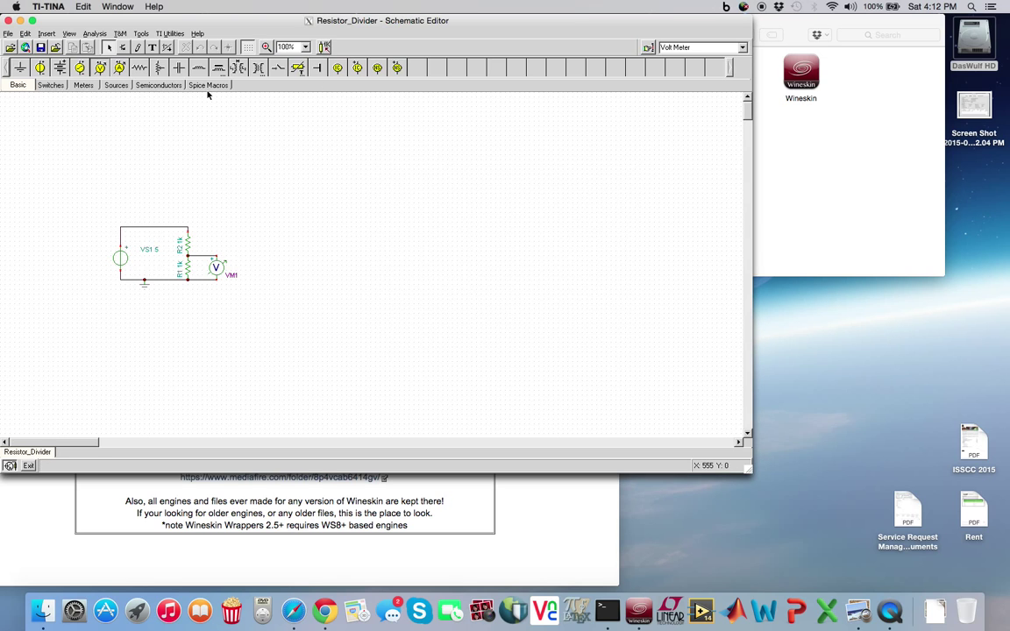
Step: Relaunch TI-TINA from the Dock, reopen Resistor_Divider.tsc, then close the editor again
left_click(7, 20)
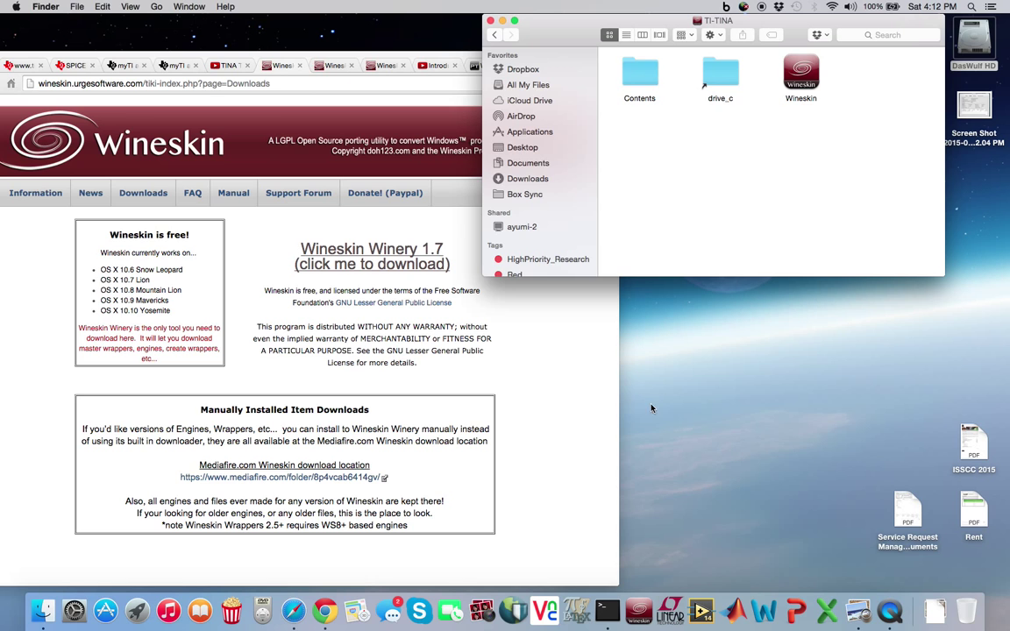
left_click(640, 587)
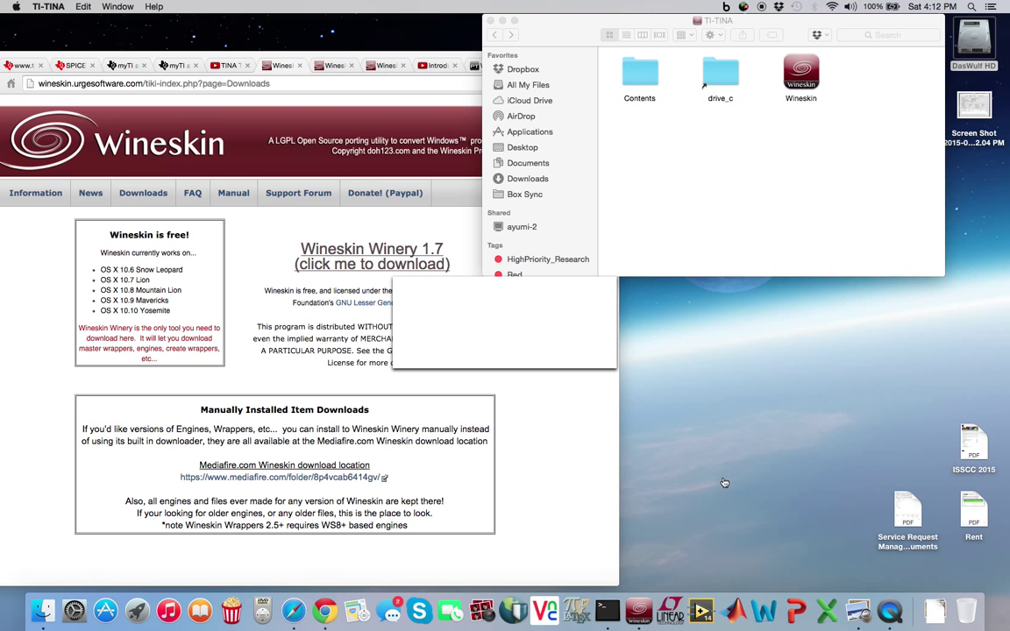
key("super+Tab")
key("super+Tab")
key("super+Tab")
key("super+Tab")
key("super+Tab")
key("super+Tab")
key("super+Tab")
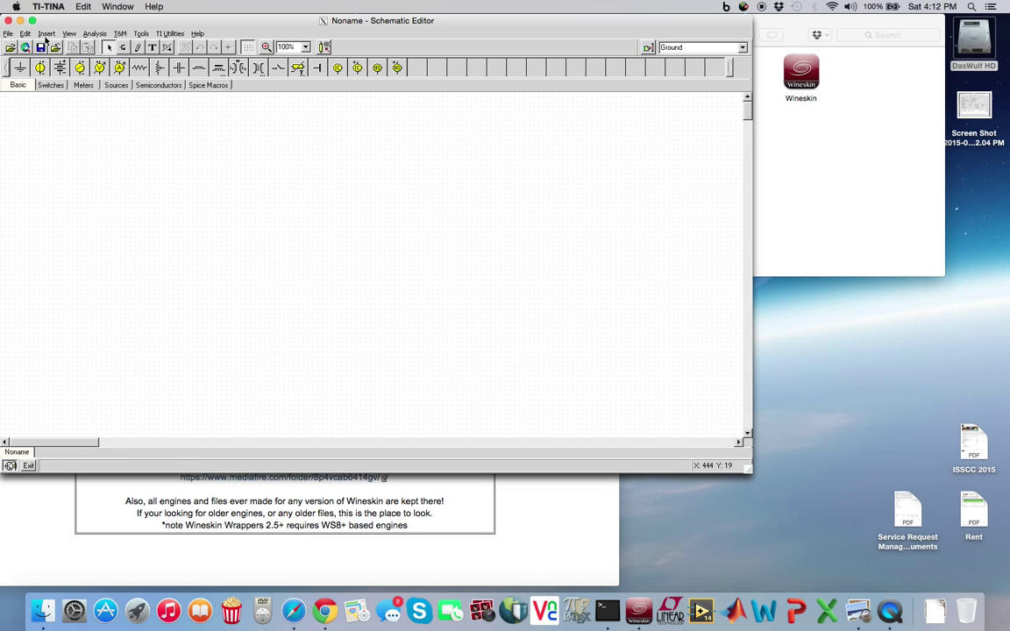
left_click(9, 49)
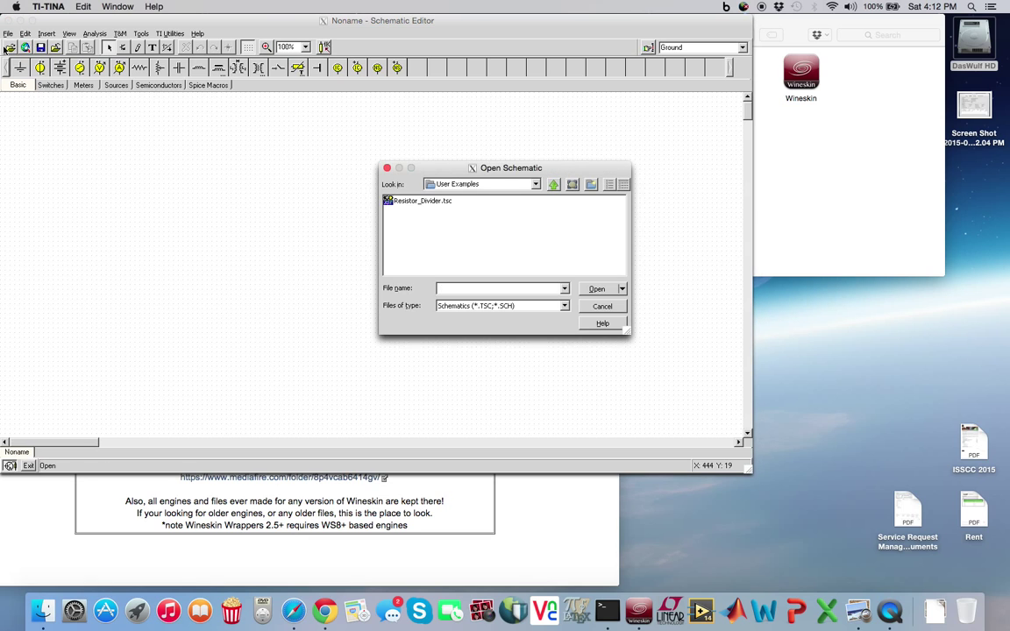
left_click(411, 203)
left_click(598, 289)
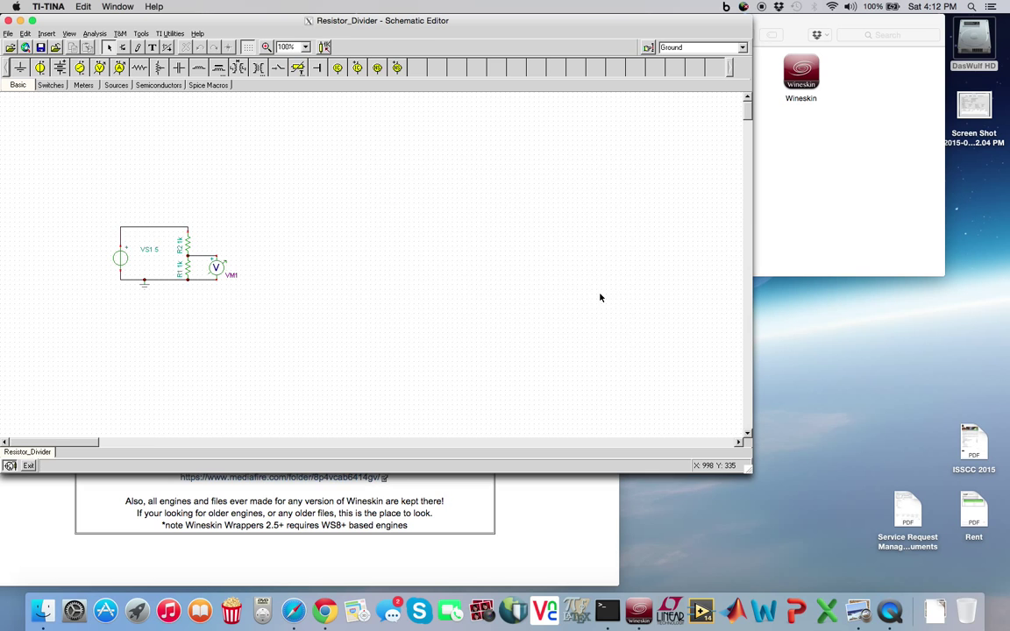
left_click(8, 21)
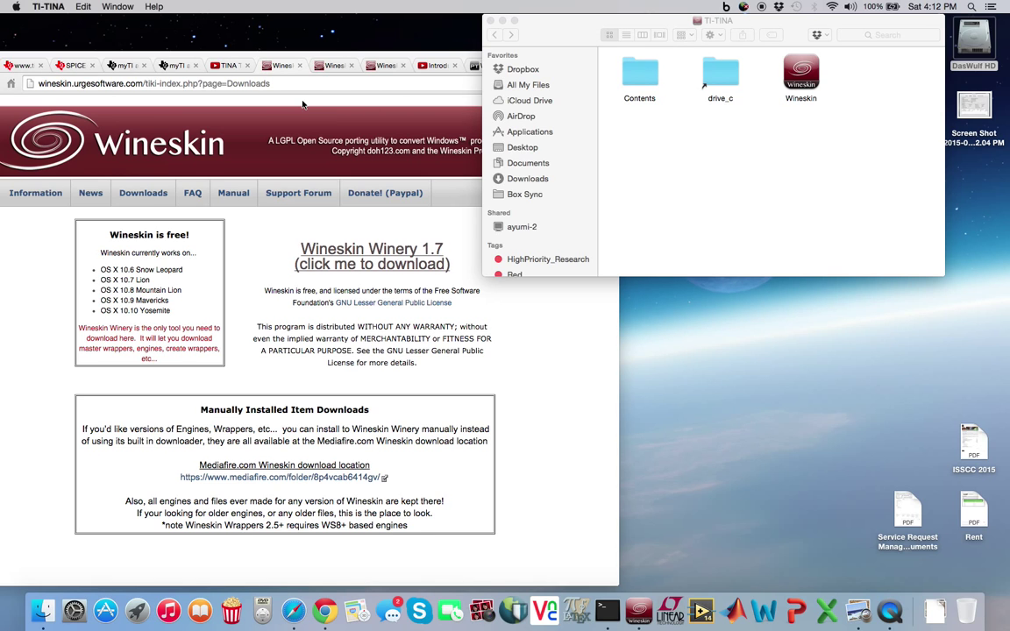
Step: Browse into the wrapper's drive_c, then users, then the user's home folder
left_click(759, 180)
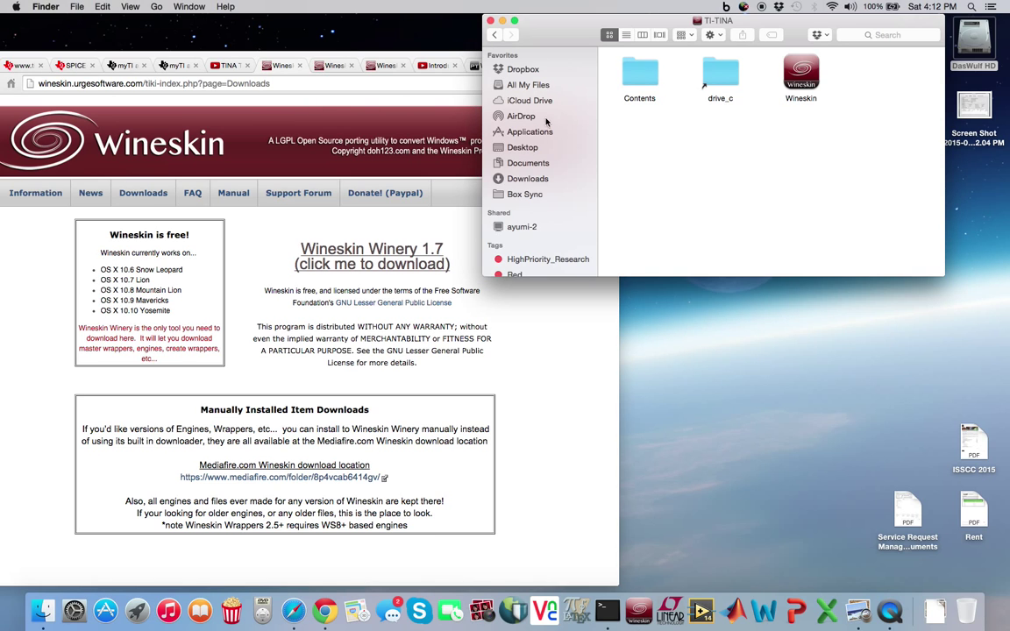
double_click(723, 76)
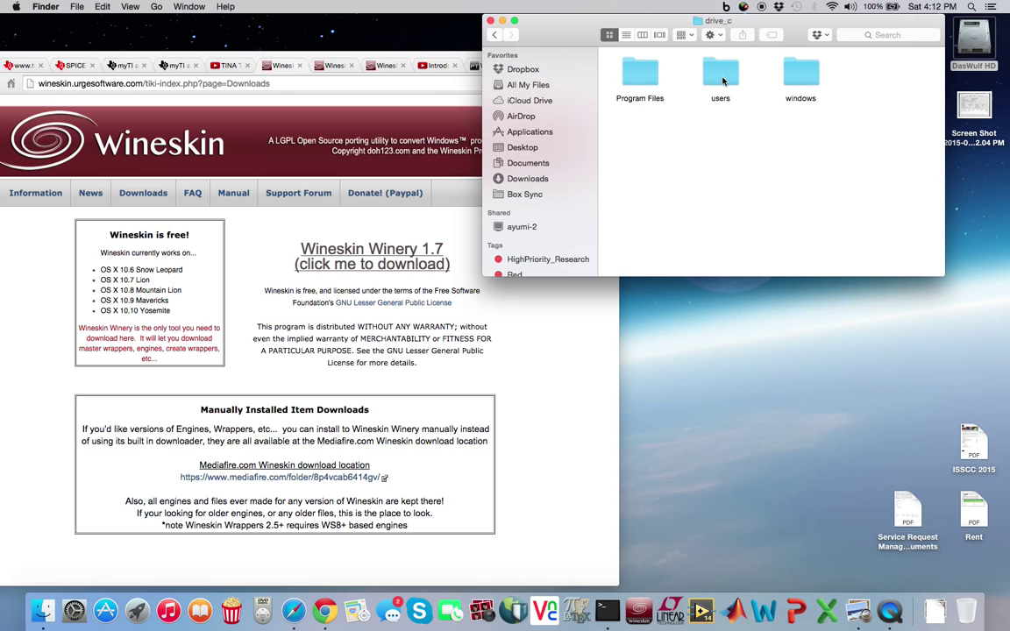
double_click(720, 76)
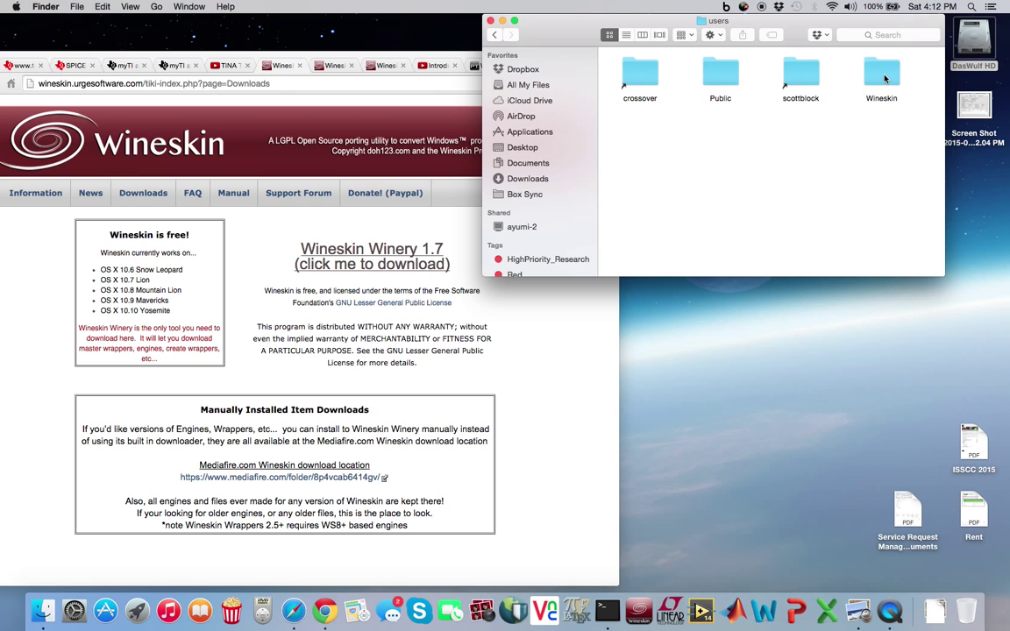
double_click(800, 79)
scroll(776, 115, "down", 2)
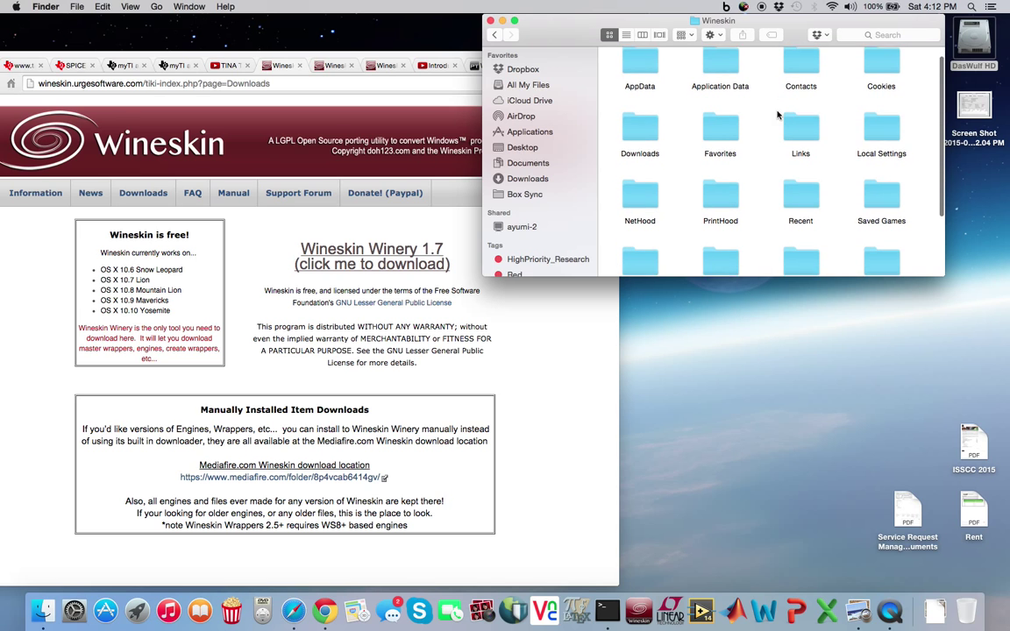
scroll(777, 115, "down", 3)
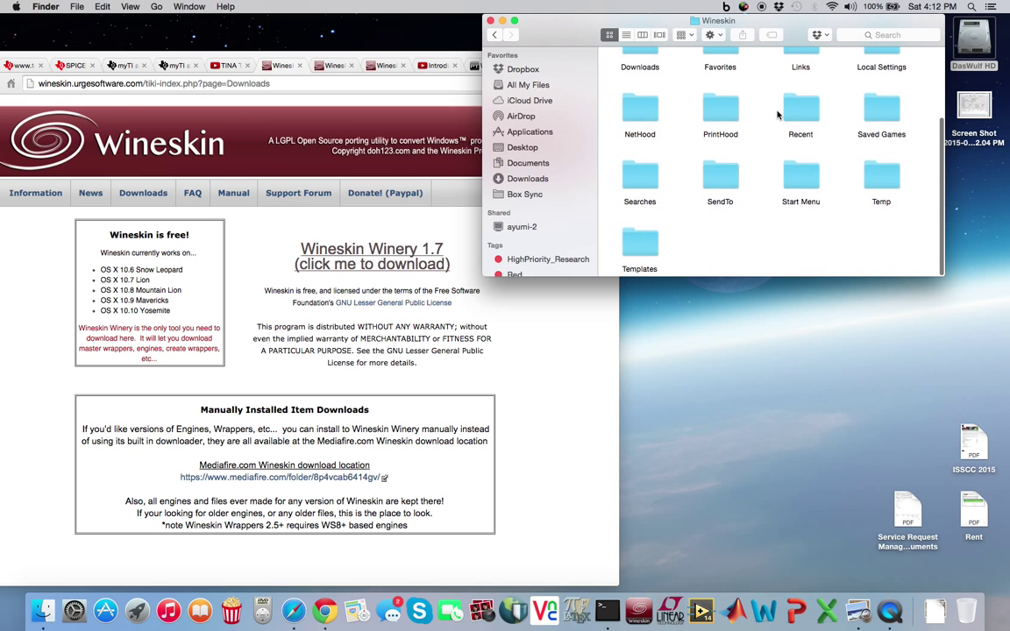
scroll(777, 115, "up", 3)
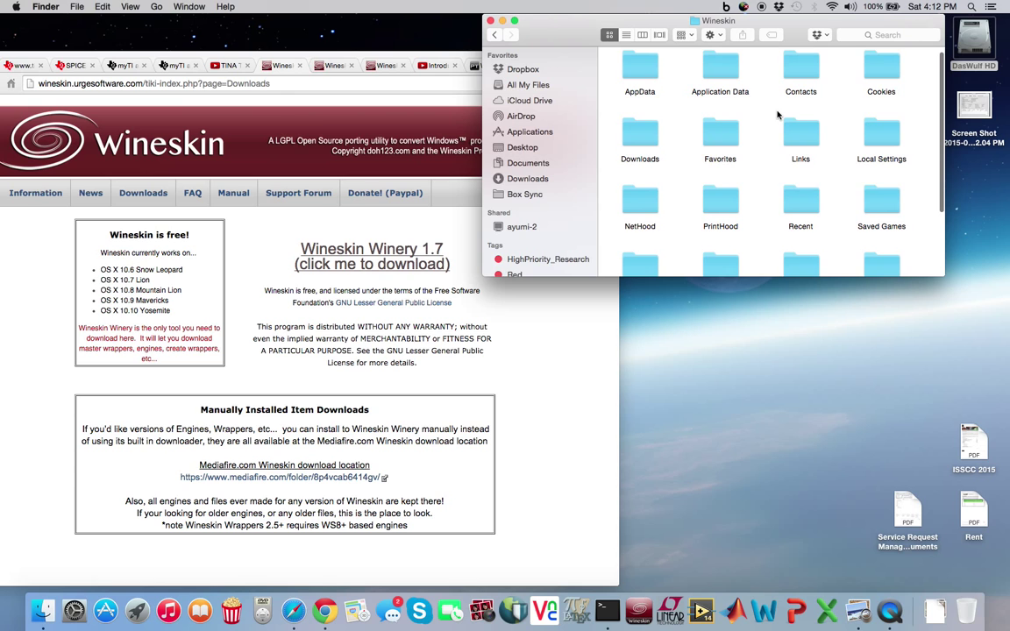
Step: Look through the Wineskin user folder and its AppData, then return to users
left_click(496, 35)
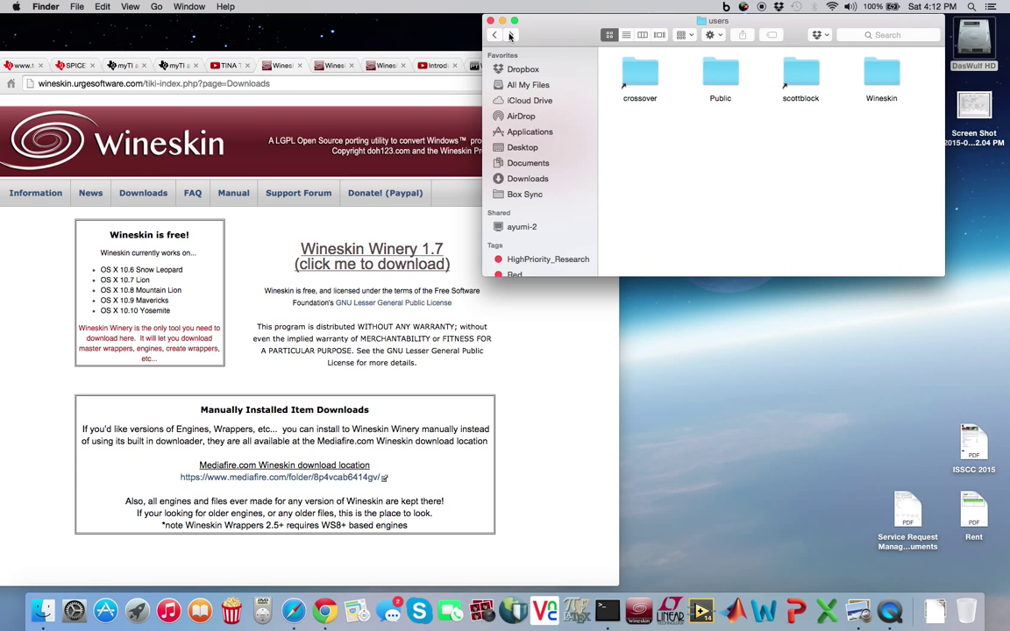
double_click(886, 81)
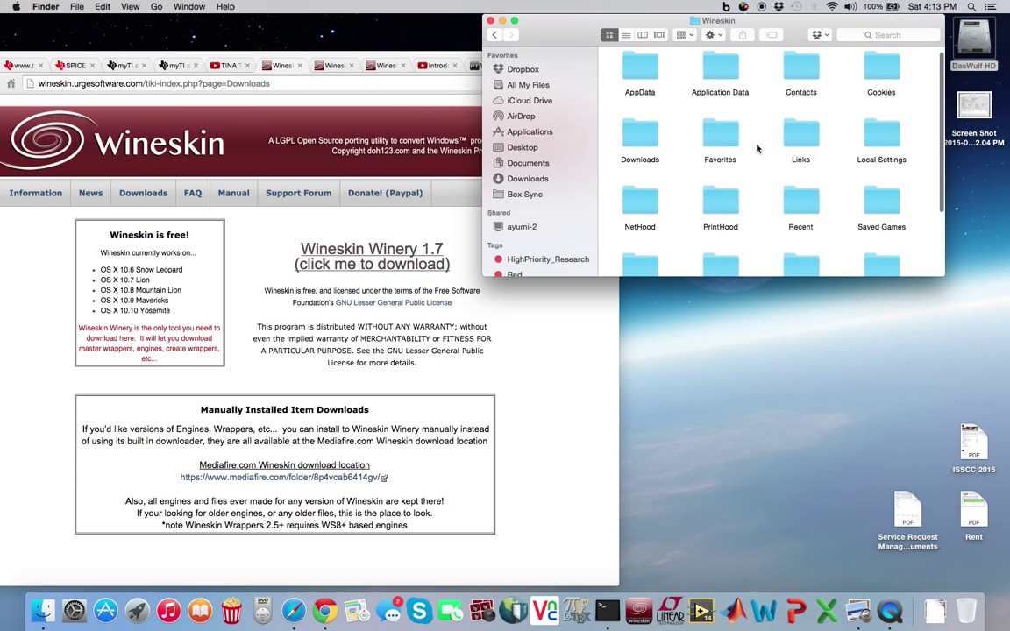
scroll(757, 149, "down", 1)
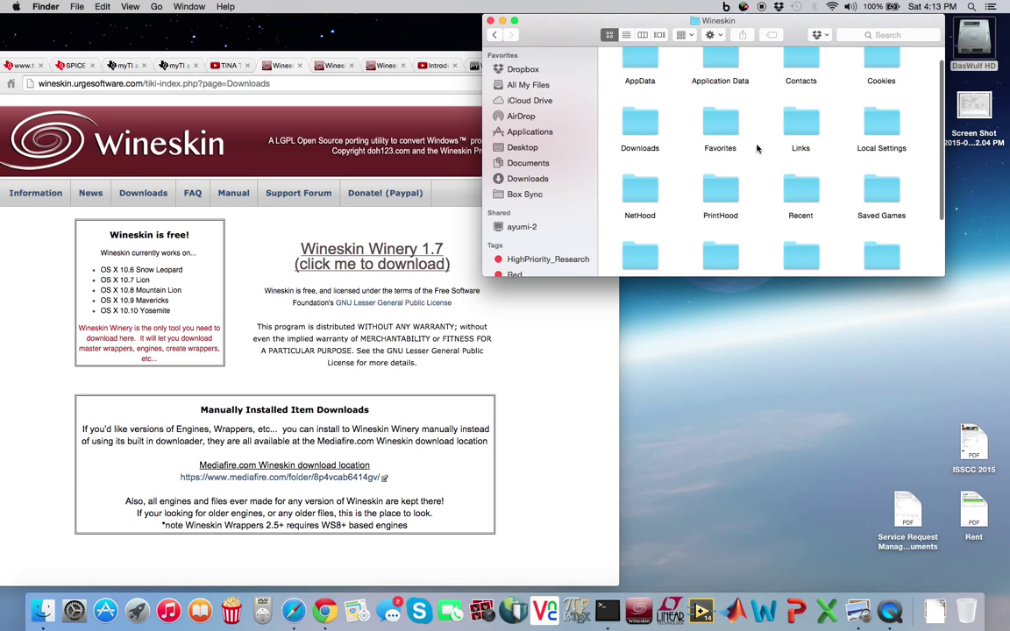
left_click(495, 34)
key("super+bracketright")
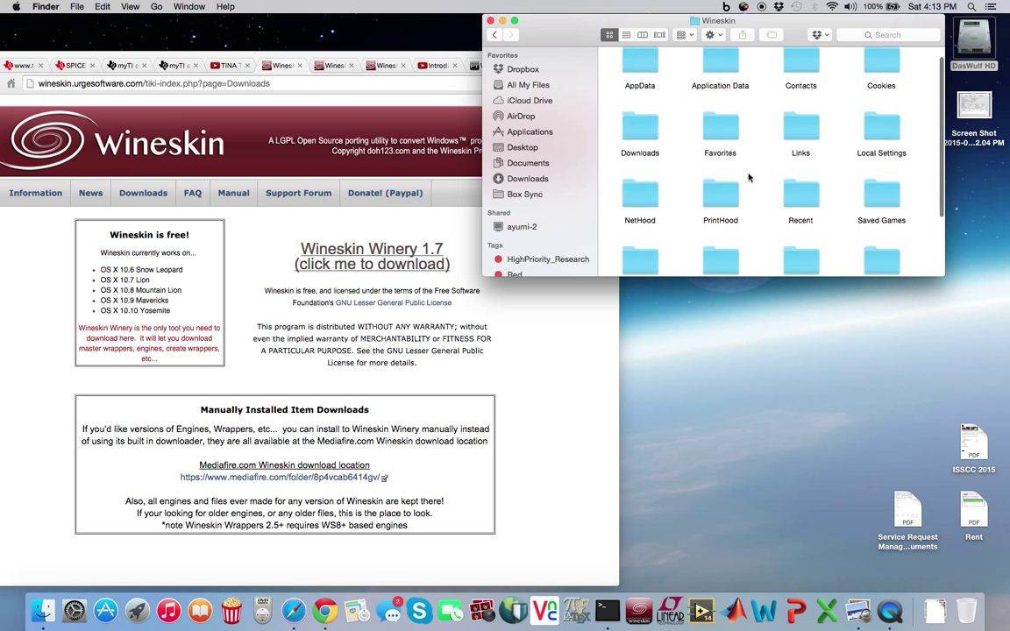
scroll(749, 176, "down", 2)
scroll(749, 177, "up", 3)
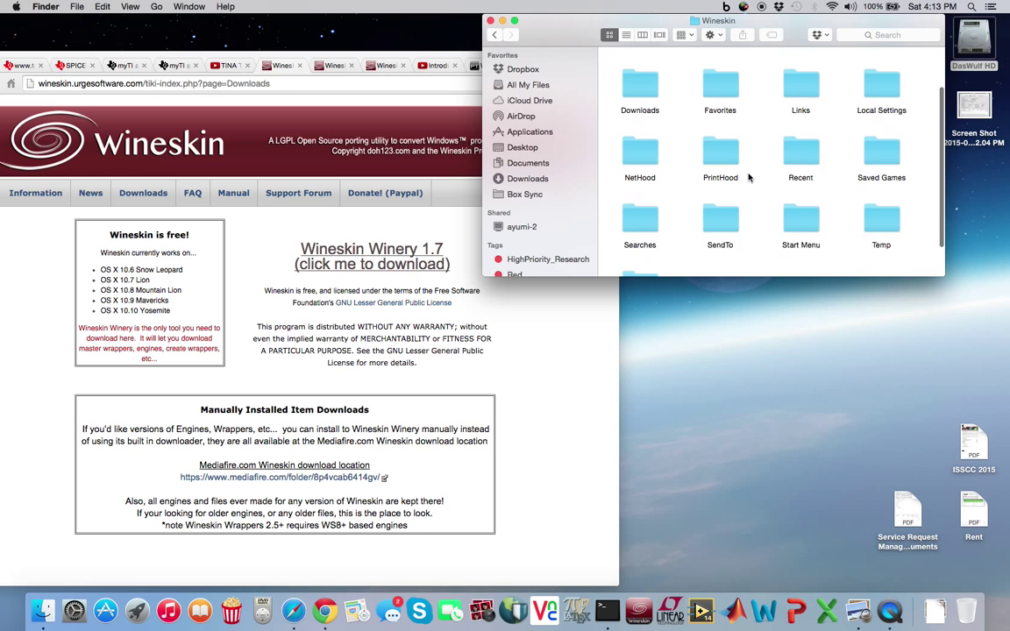
scroll(748, 177, "down", 5)
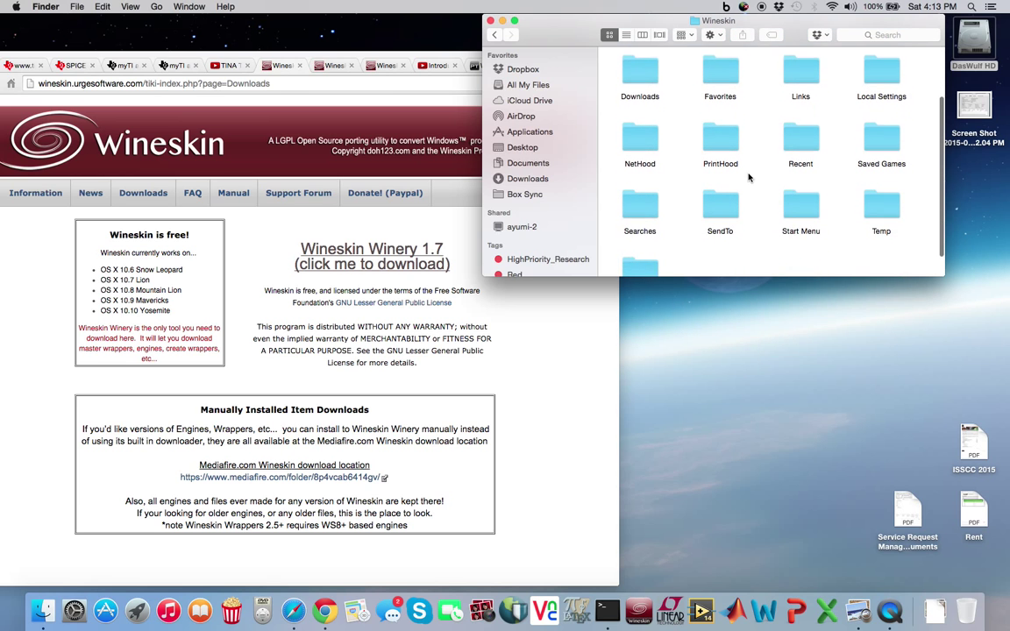
scroll(749, 177, "up", 2)
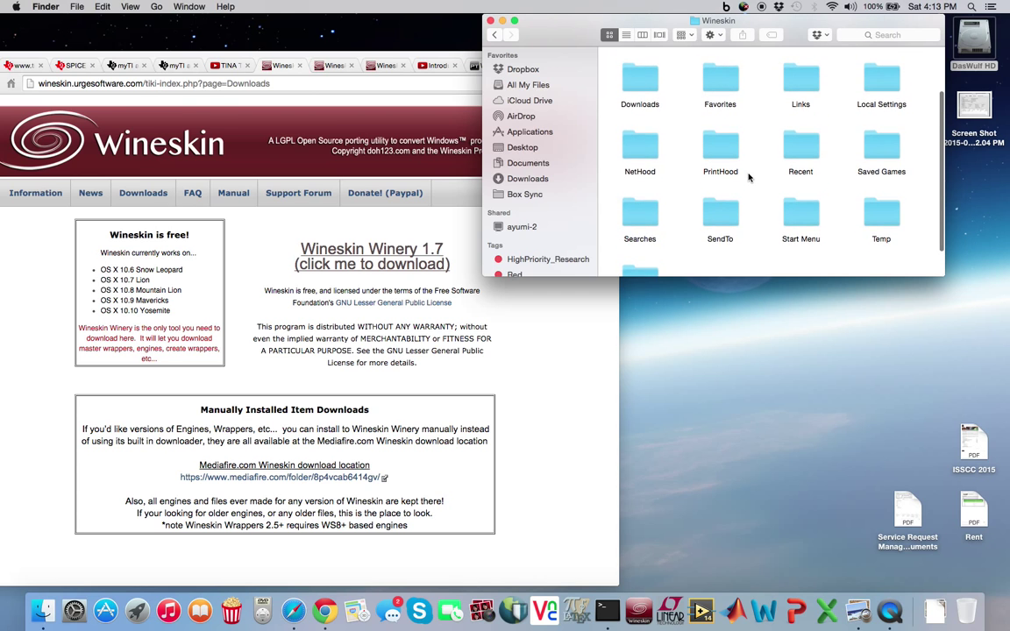
scroll(749, 177, "up", 3)
double_click(640, 74)
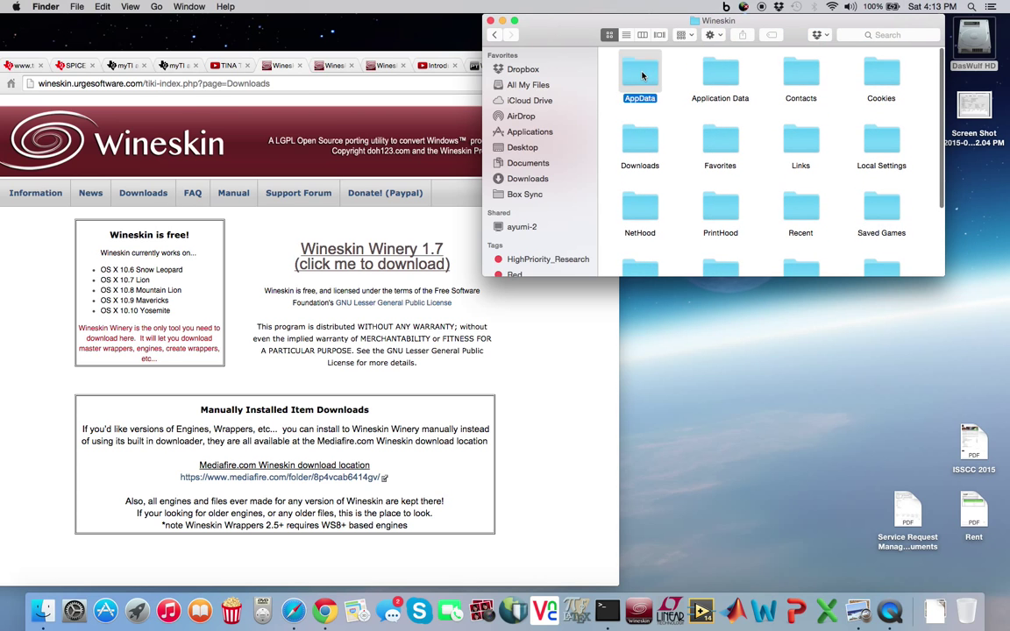
left_click(494, 35)
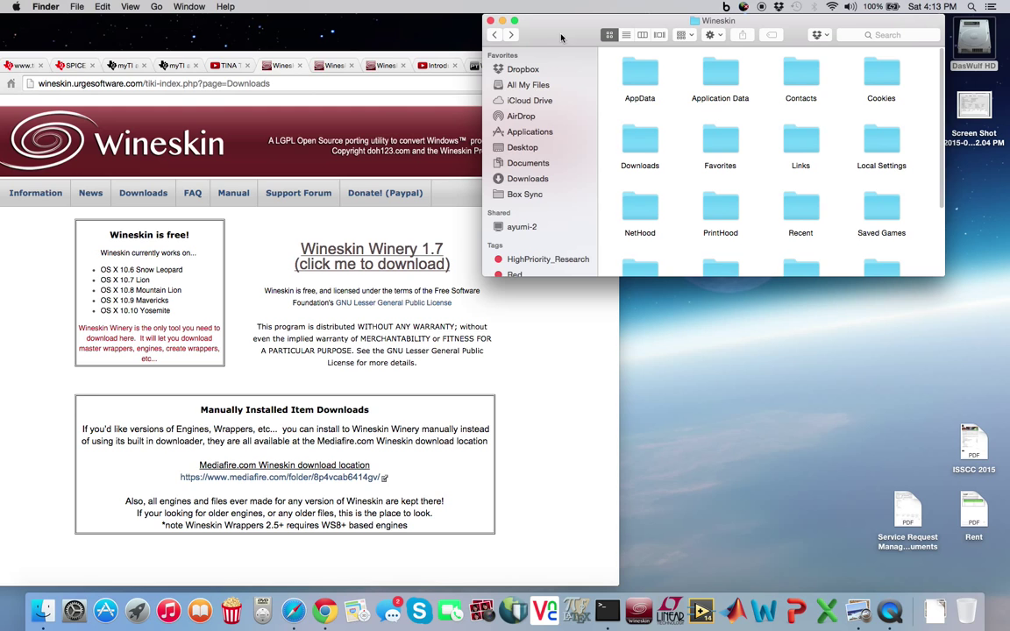
left_click(493, 34)
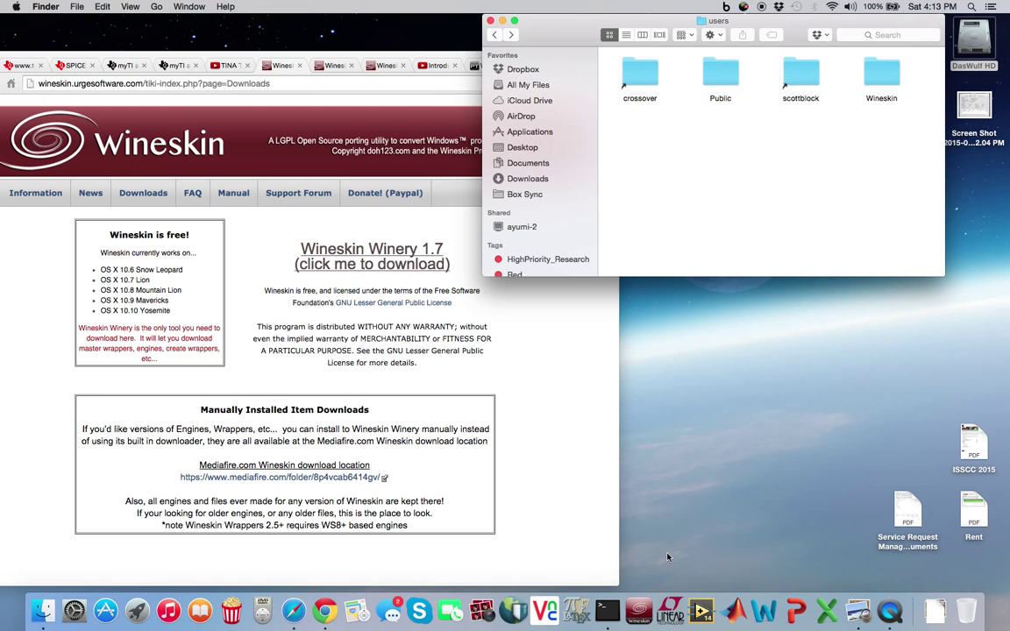
Step: Switch to TI-TINA and browse the Open Schematic dialog to the DesignSoft folder
left_click(639, 611)
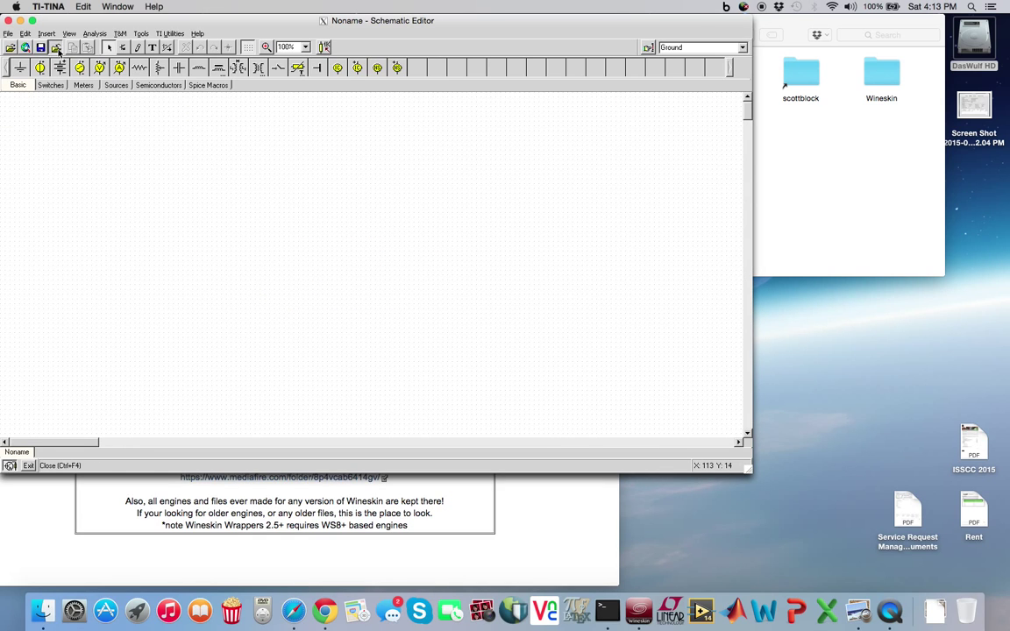
left_click(9, 48)
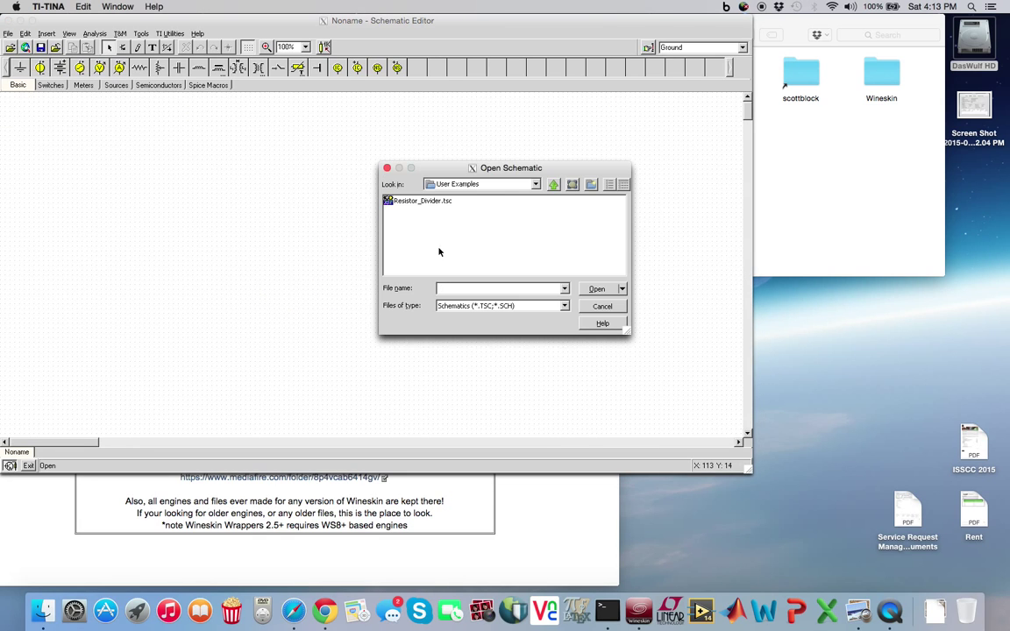
left_click(536, 184)
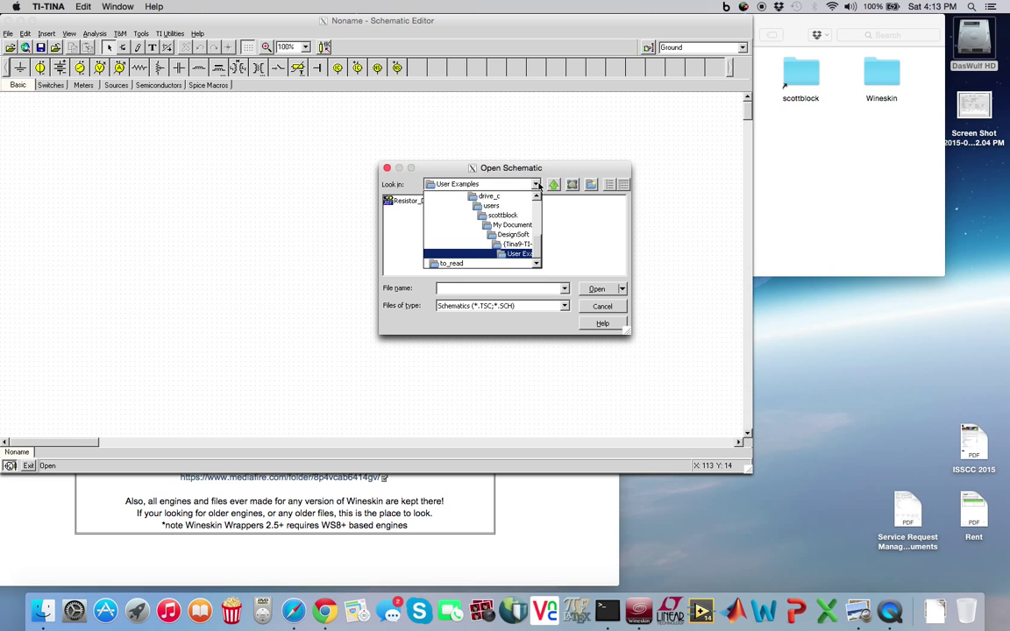
left_click(861, 185)
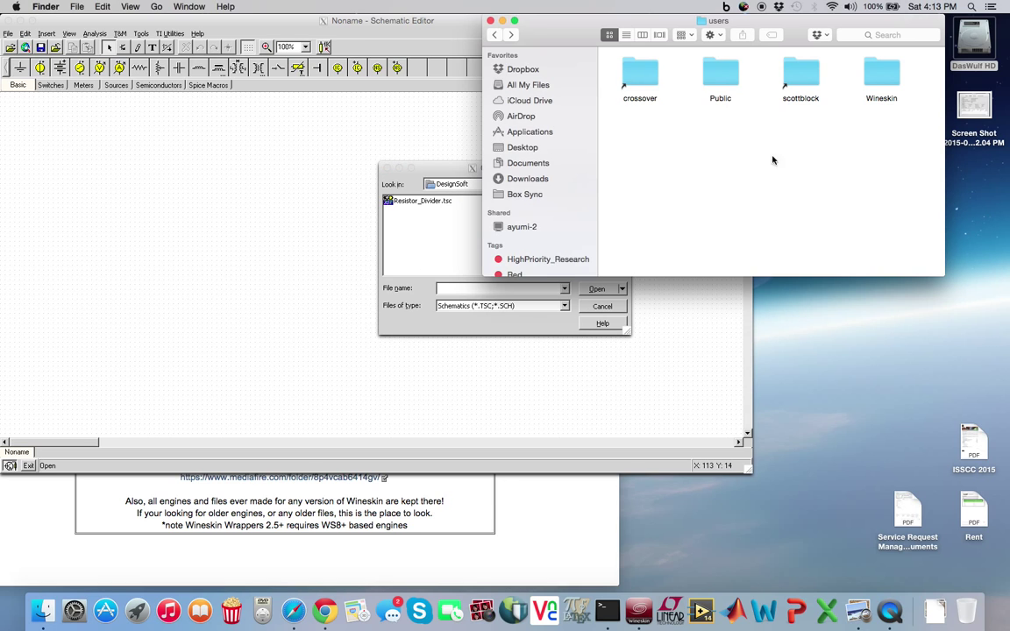
Step: Open My Documents inside the home folder in Finder
double_click(807, 80)
scroll(812, 149, "down", 3)
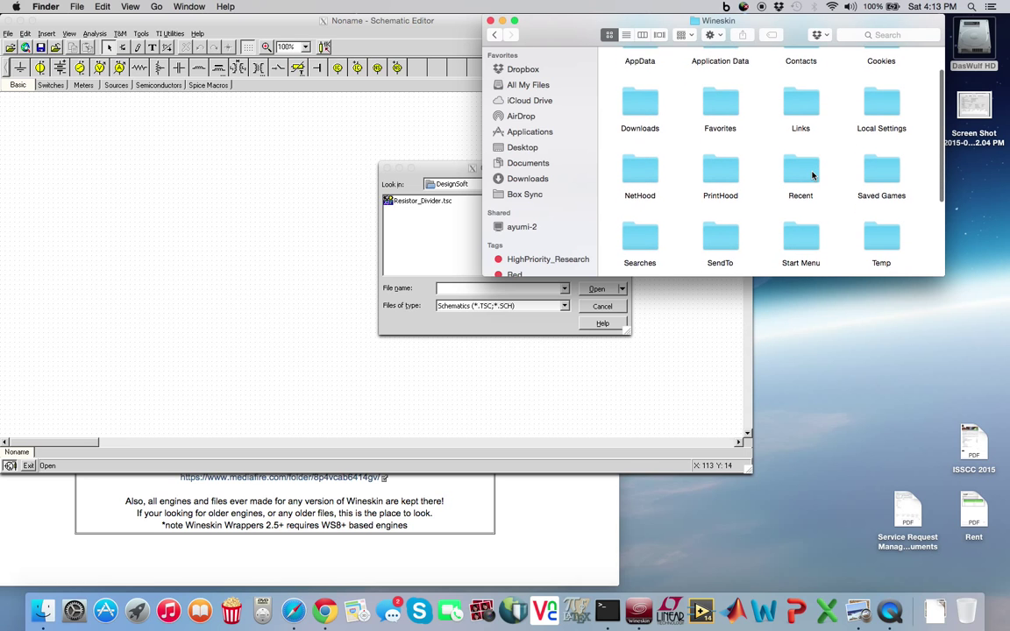
scroll(812, 176, "down", 3)
left_click(799, 224)
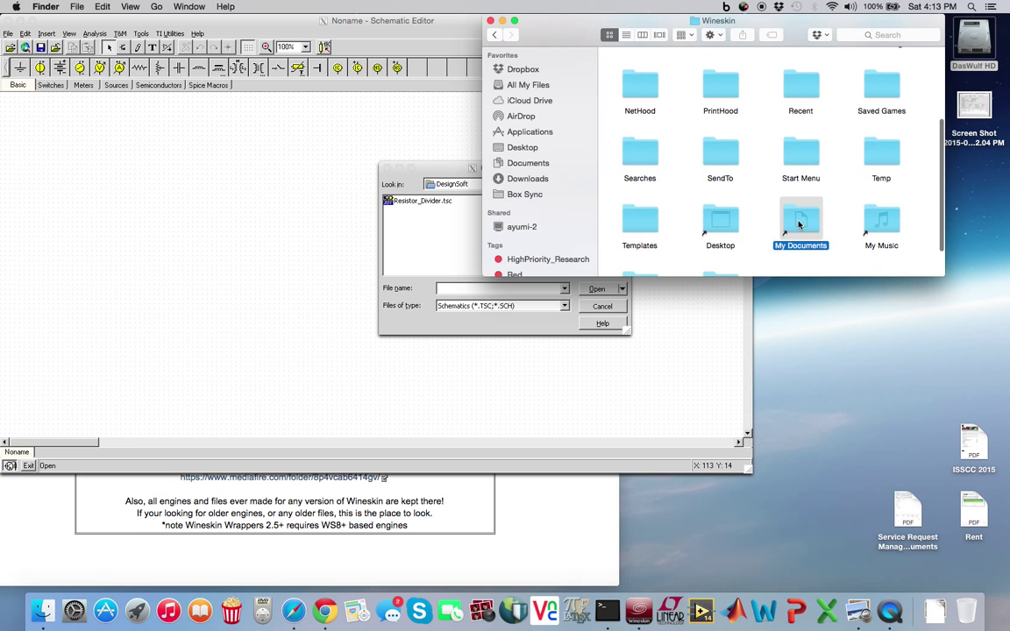
double_click(799, 225)
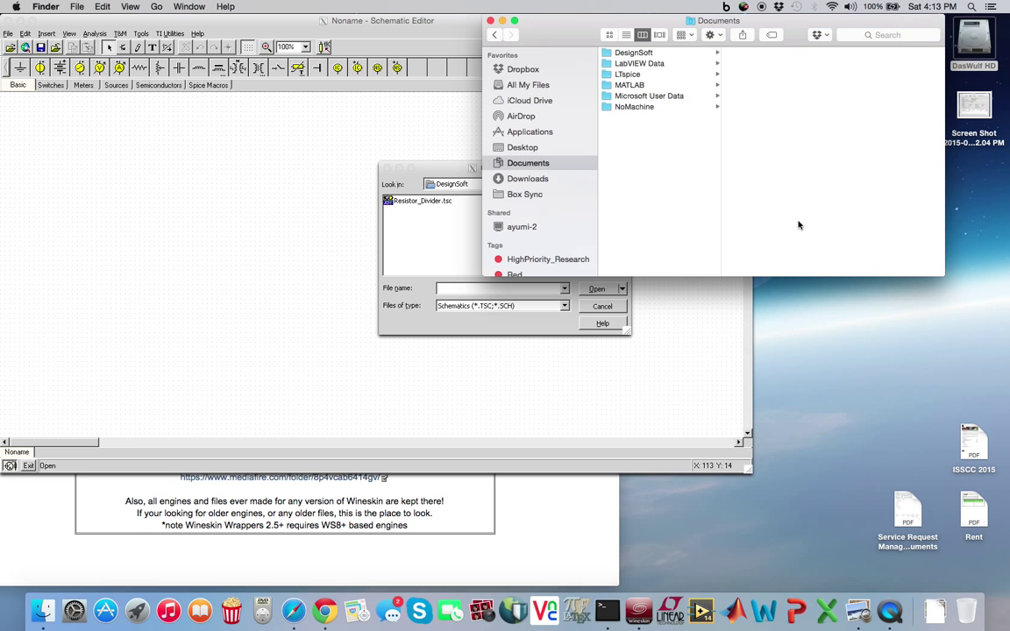
left_click(632, 54)
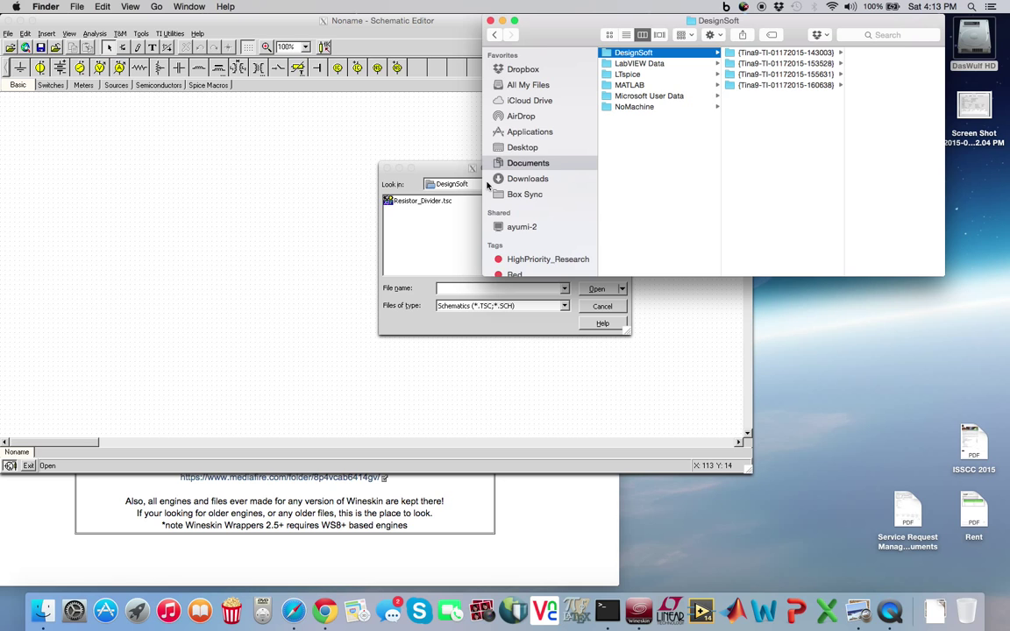
left_click_drag(442, 168, 395, 170)
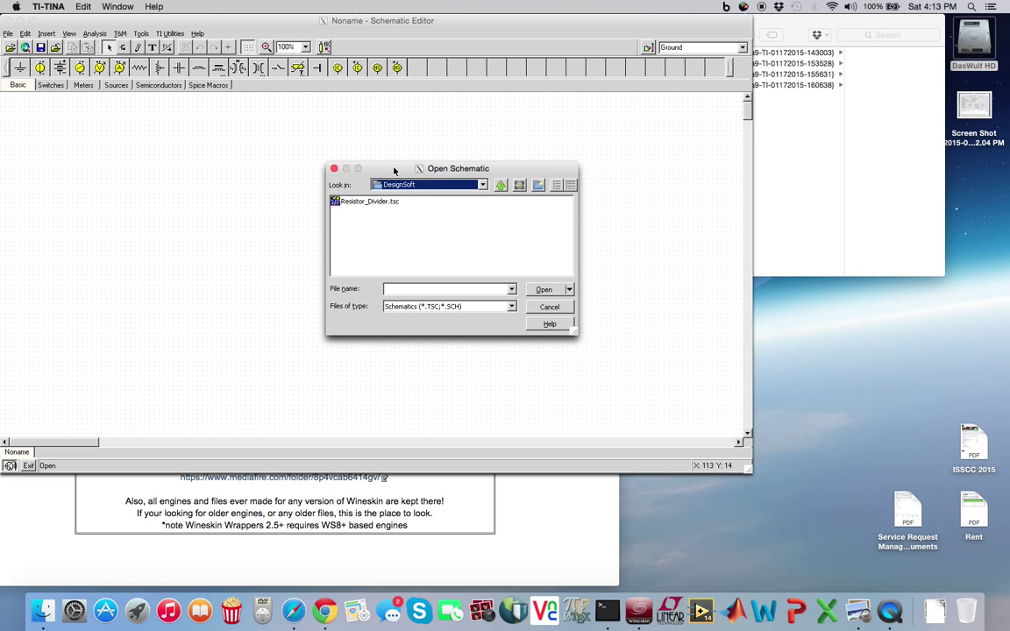
left_click(483, 186)
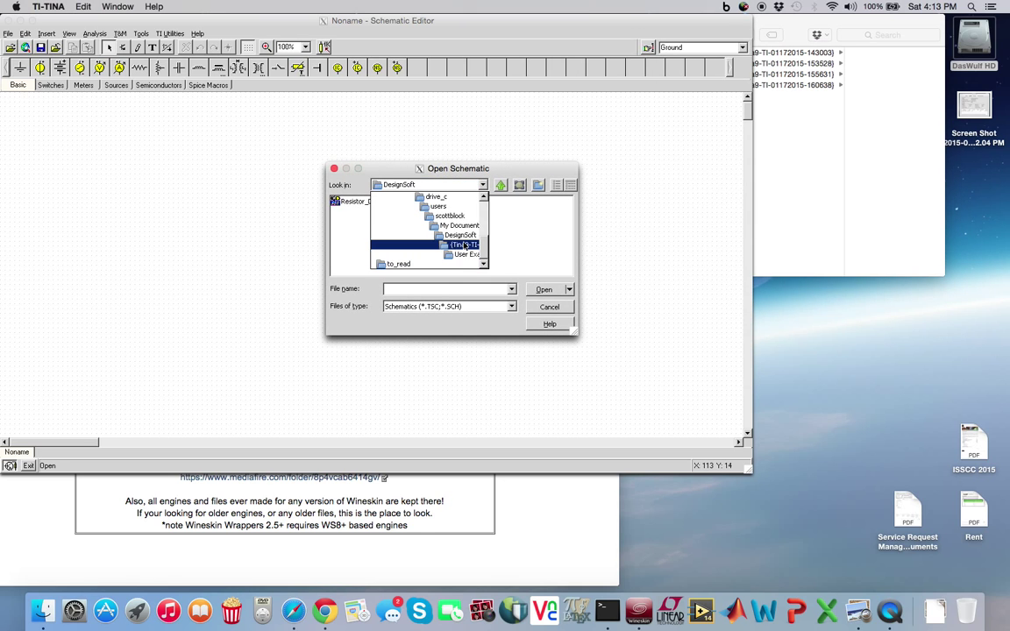
left_click(805, 153)
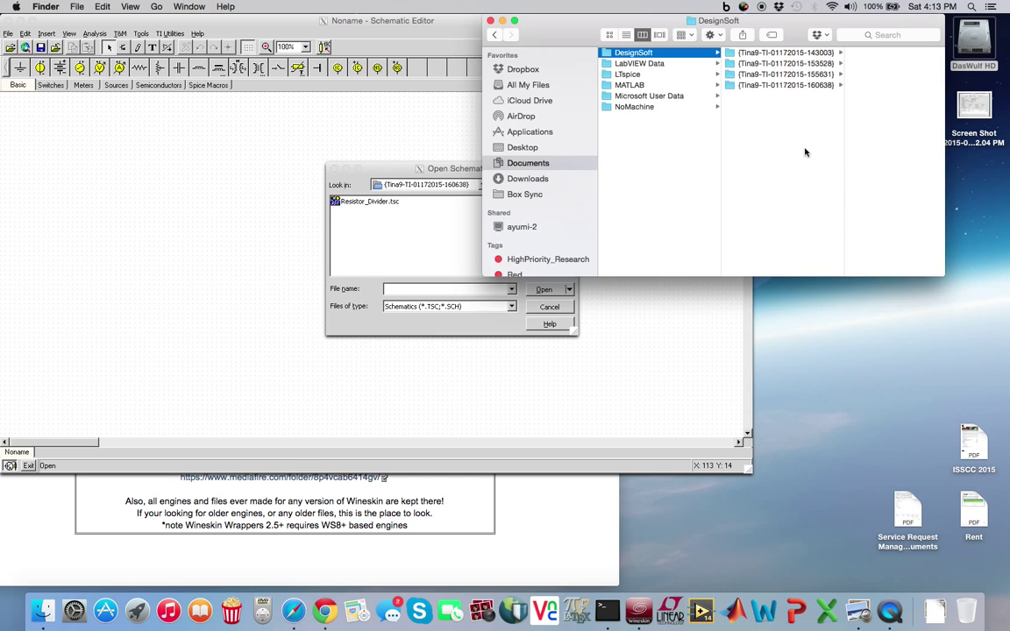
Step: Check User Examples in each Tina9 version folder, finding Resistor_Divider.tsc under 160638
left_click(764, 54)
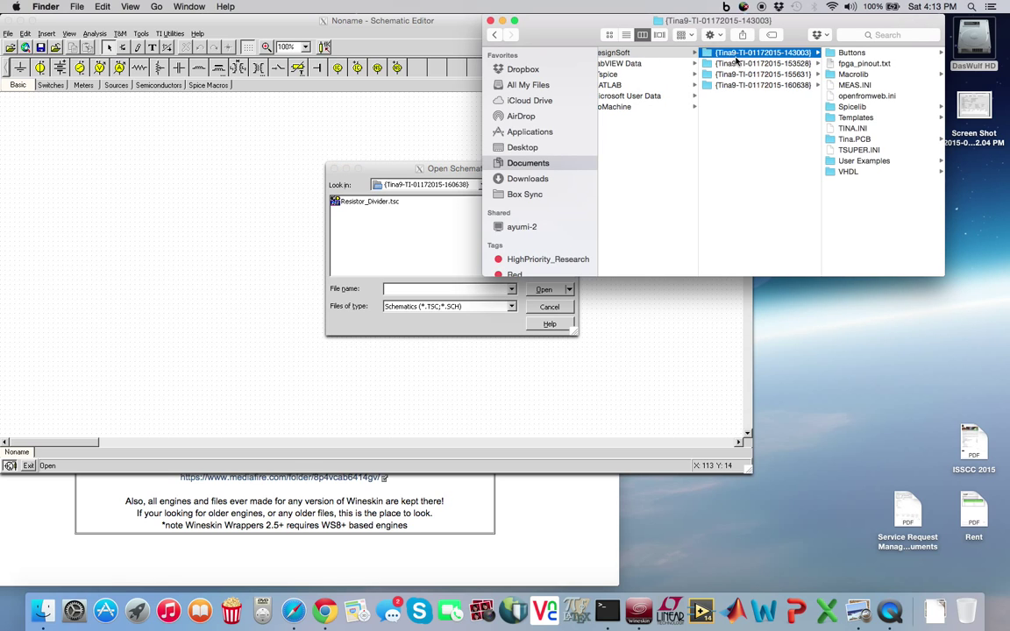
left_click(863, 160)
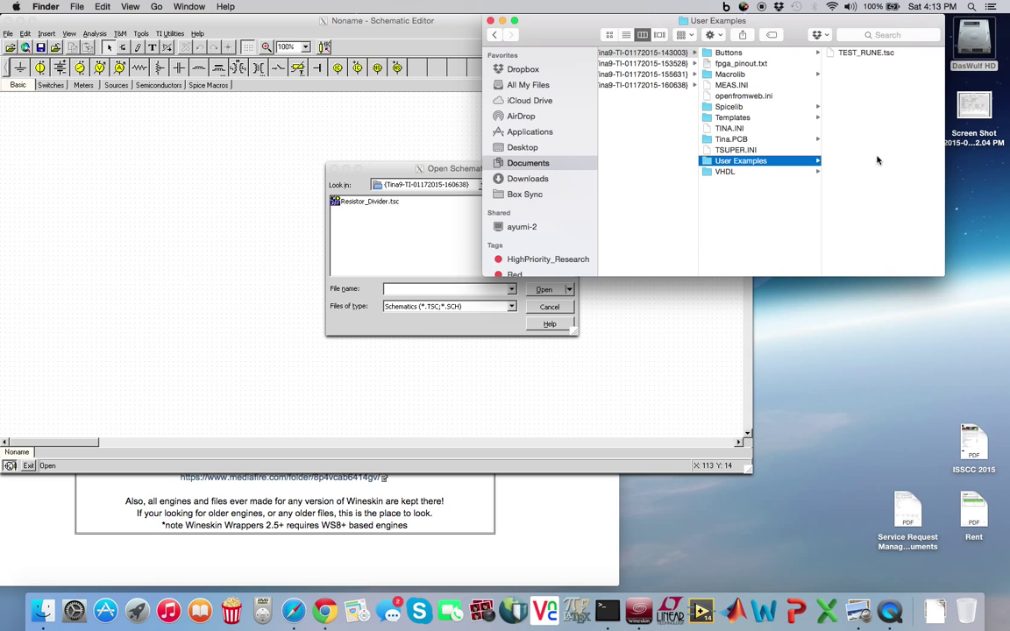
left_click(632, 65)
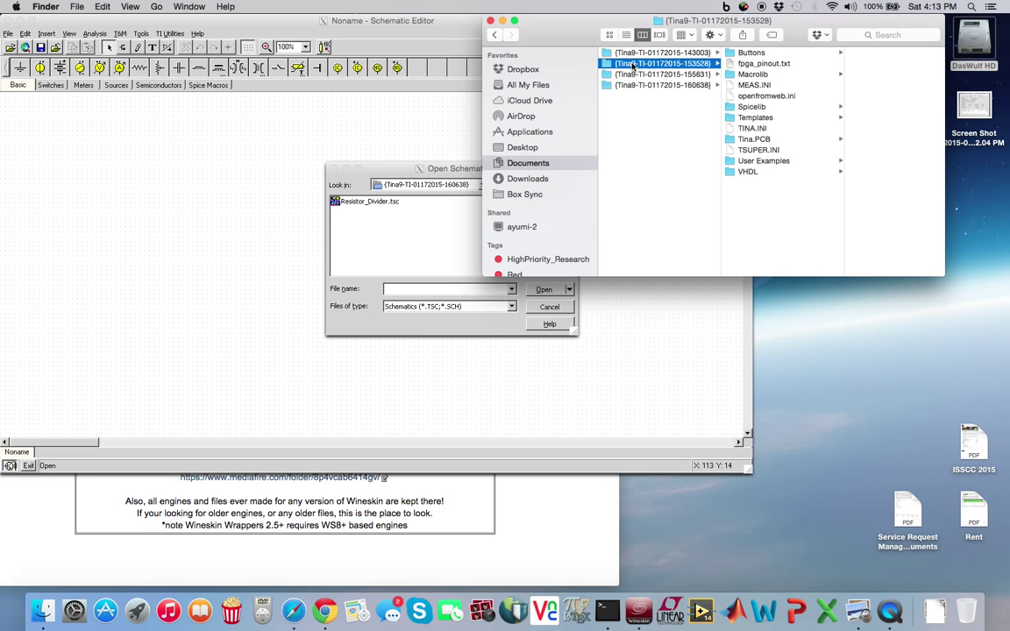
left_click(766, 163)
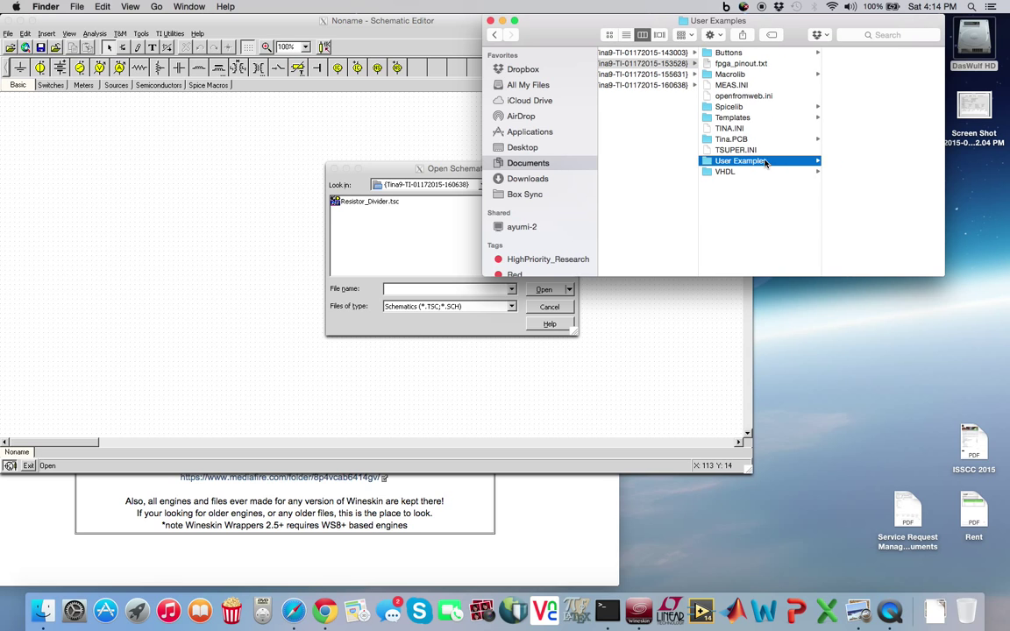
key("Left")
key("Down")
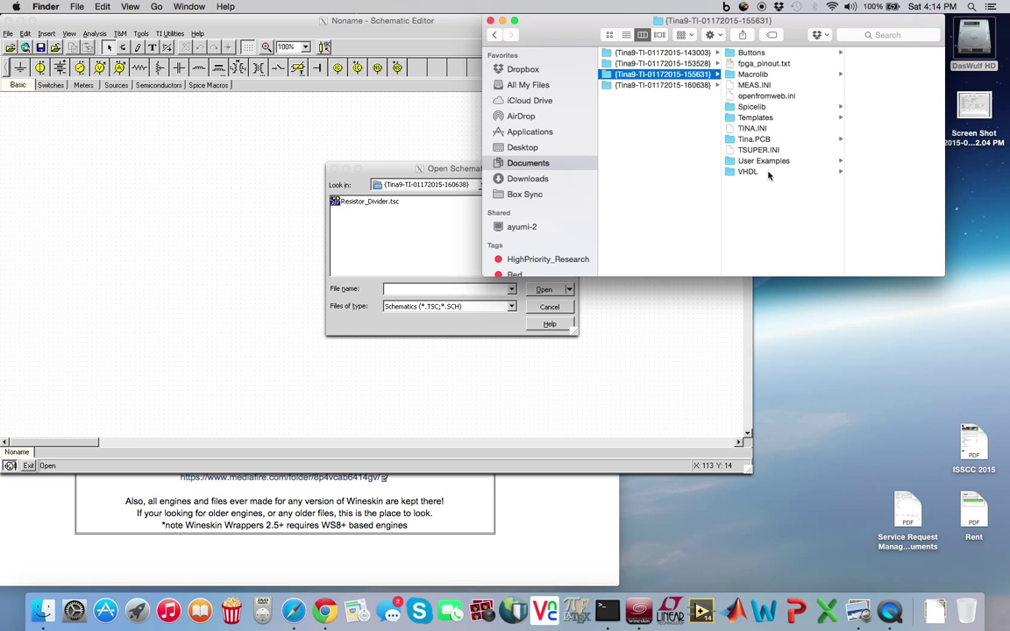
left_click(767, 161)
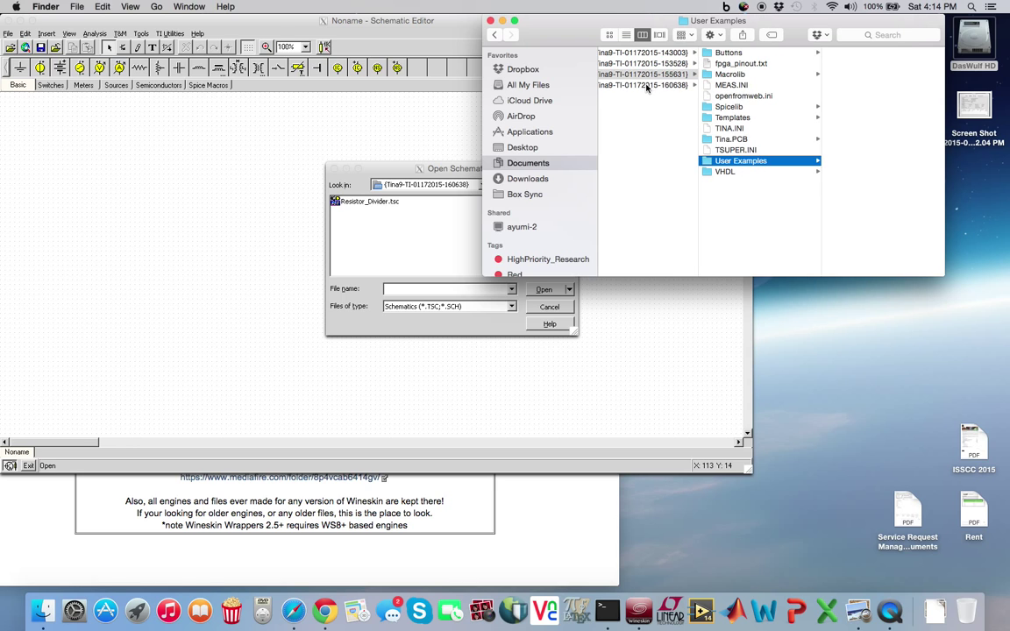
left_click(647, 85)
left_click(771, 162)
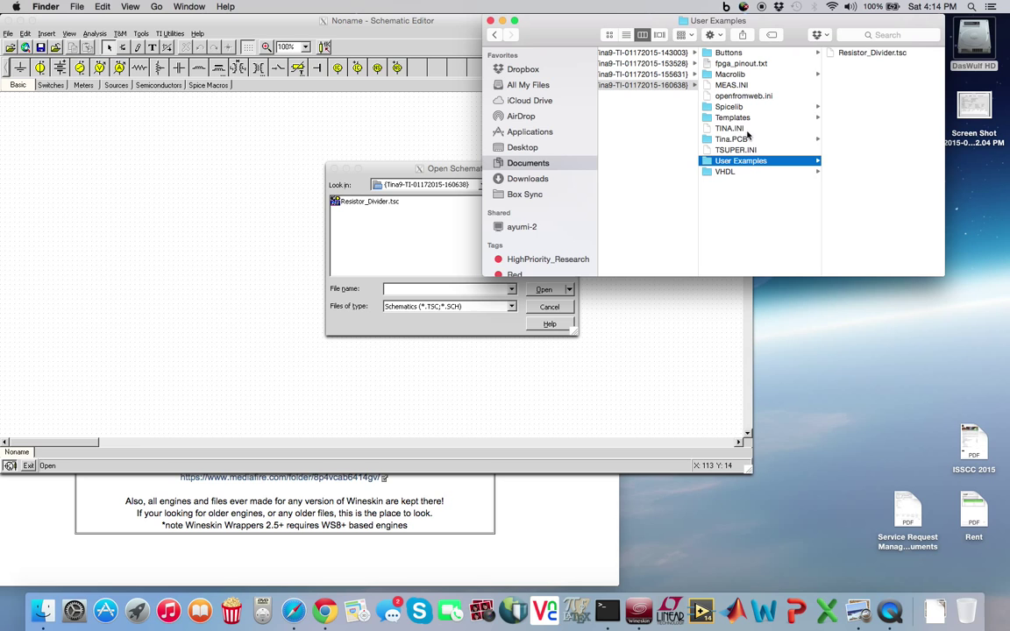
scroll(664, 120, "left", 5)
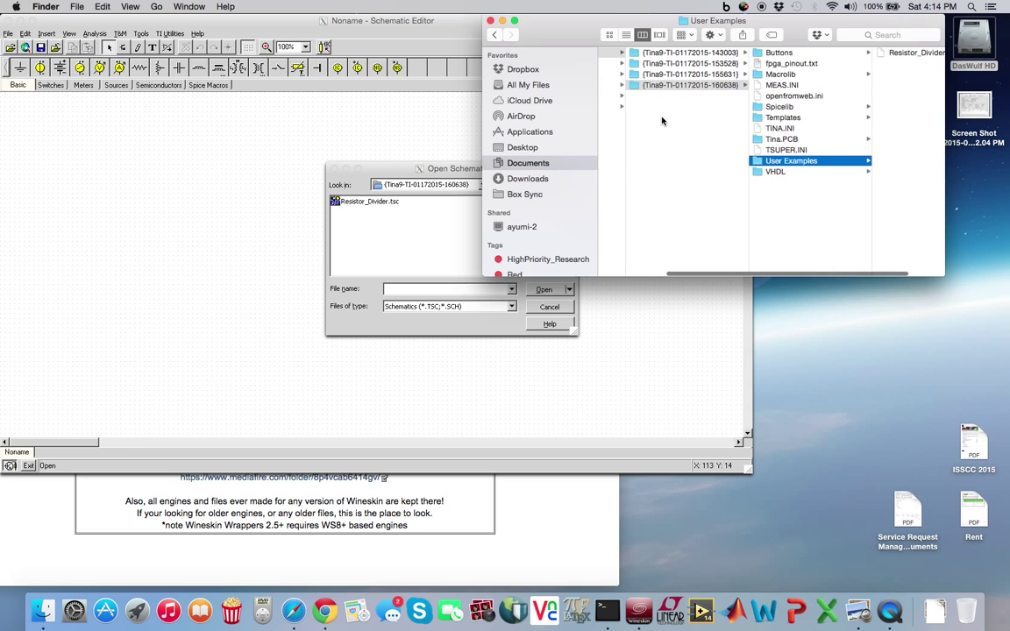
scroll(666, 105, "left", 2)
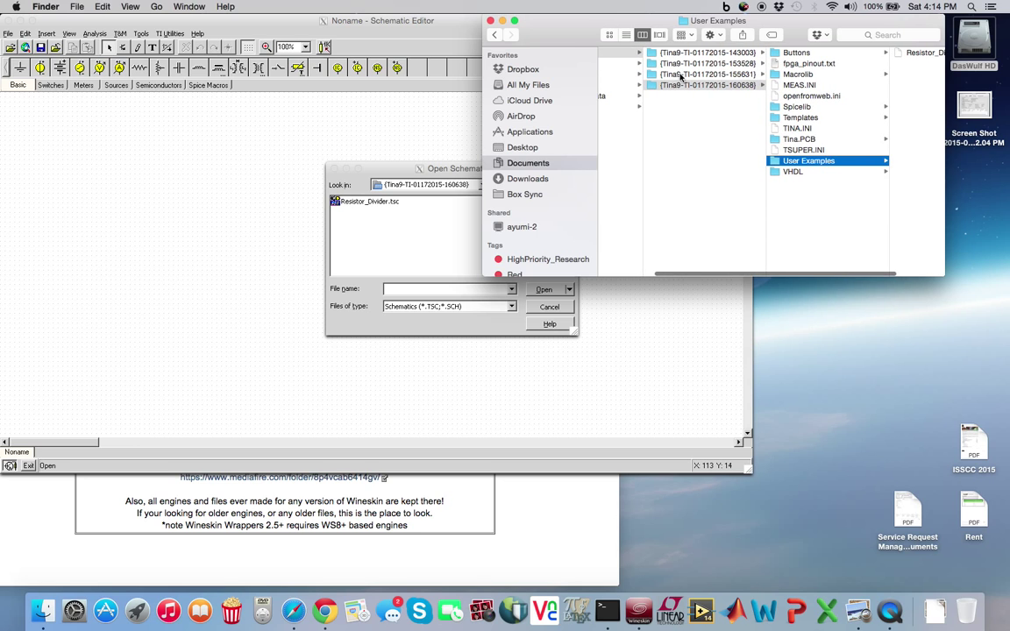
Step: Move the three older Tina9 folders (143003, 153528, 155631) to Trash
key("Left")
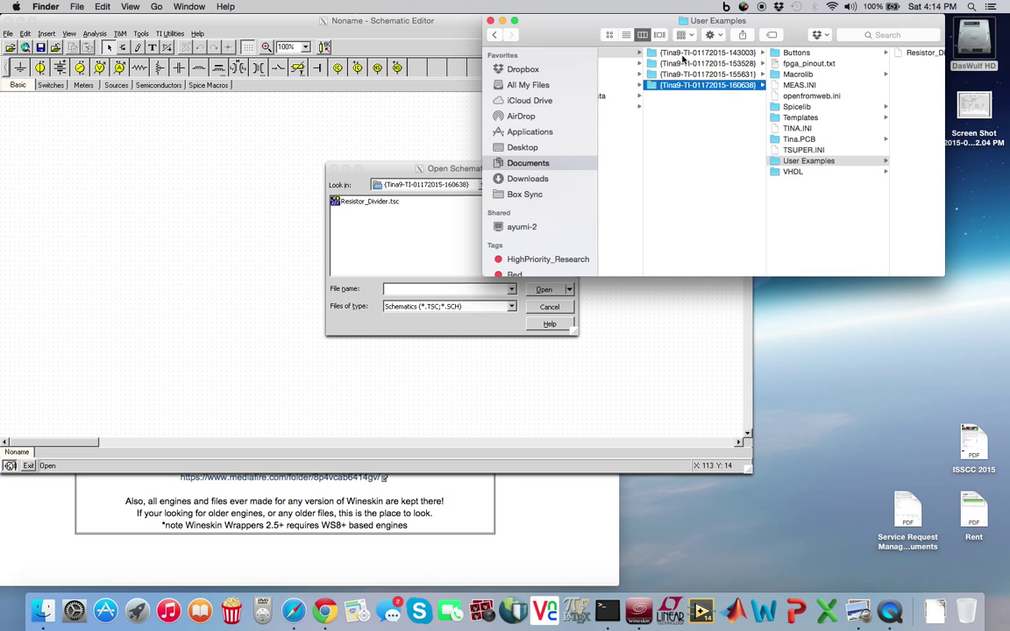
key("Up")
key("Up")
key("Up")
left_click(671, 75, "shift")
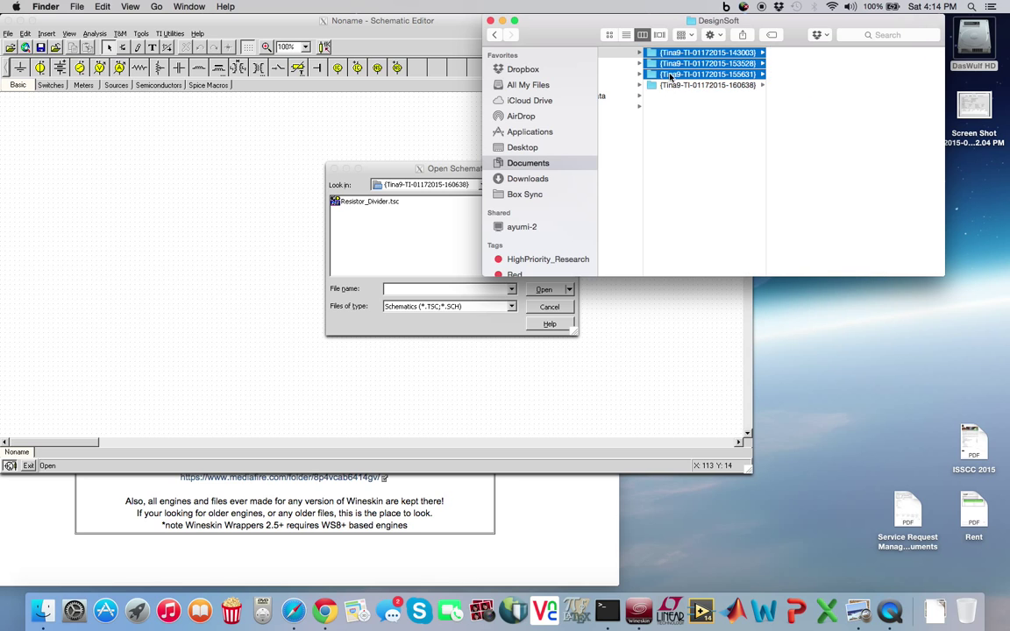
right_click(671, 74)
left_click(719, 116)
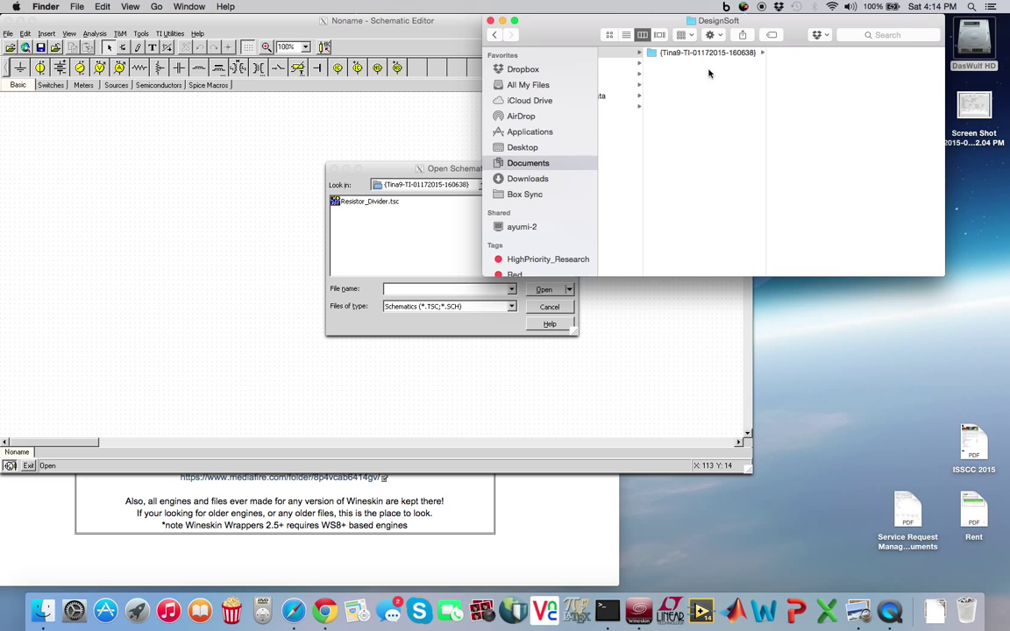
Step: Show Resistor_Divider.tsc in 160638's User Examples, then cancel TI-TINA's Open Schematic dialog
left_click(695, 54)
left_click(791, 173)
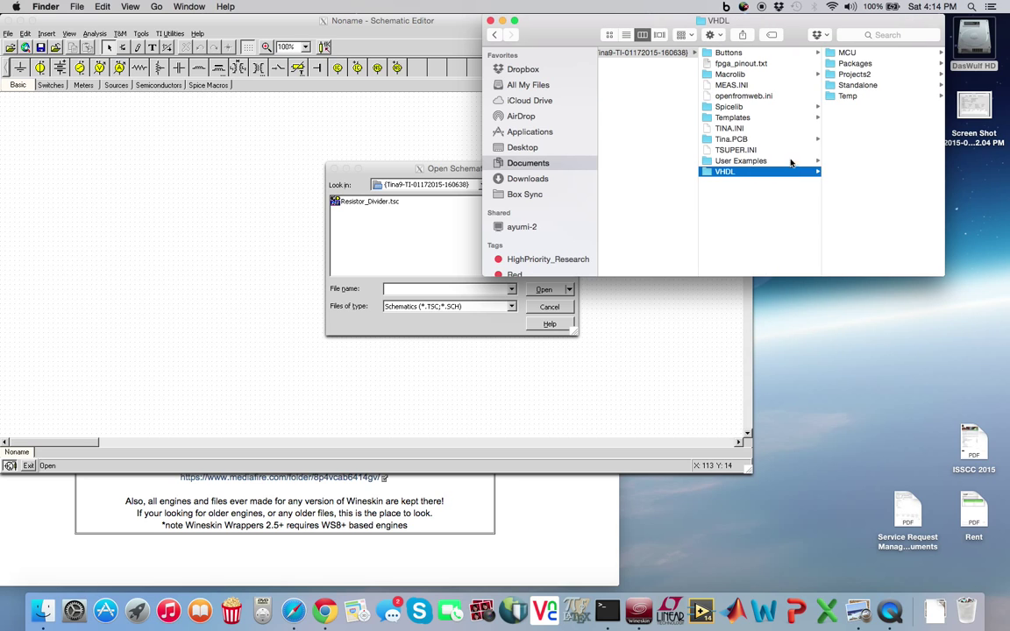
left_click(728, 160)
left_click(860, 54)
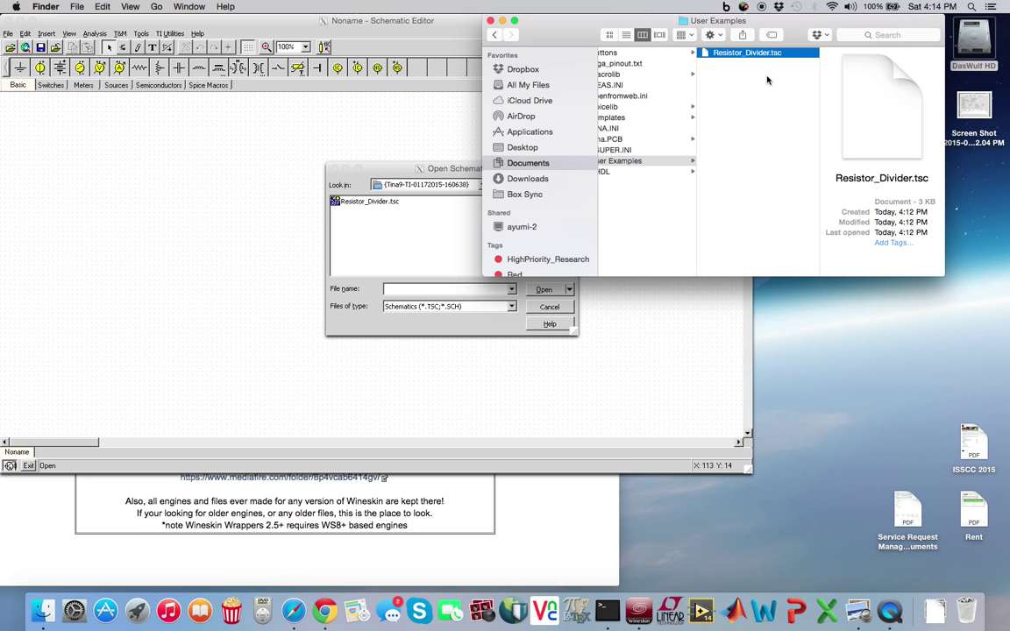
left_click(374, 213)
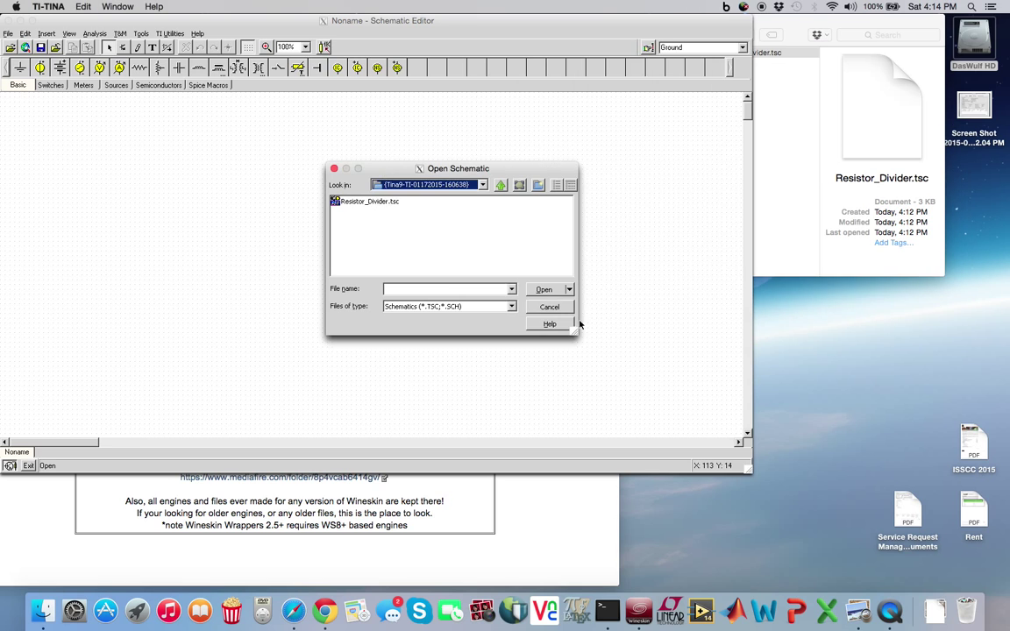
left_click(548, 307)
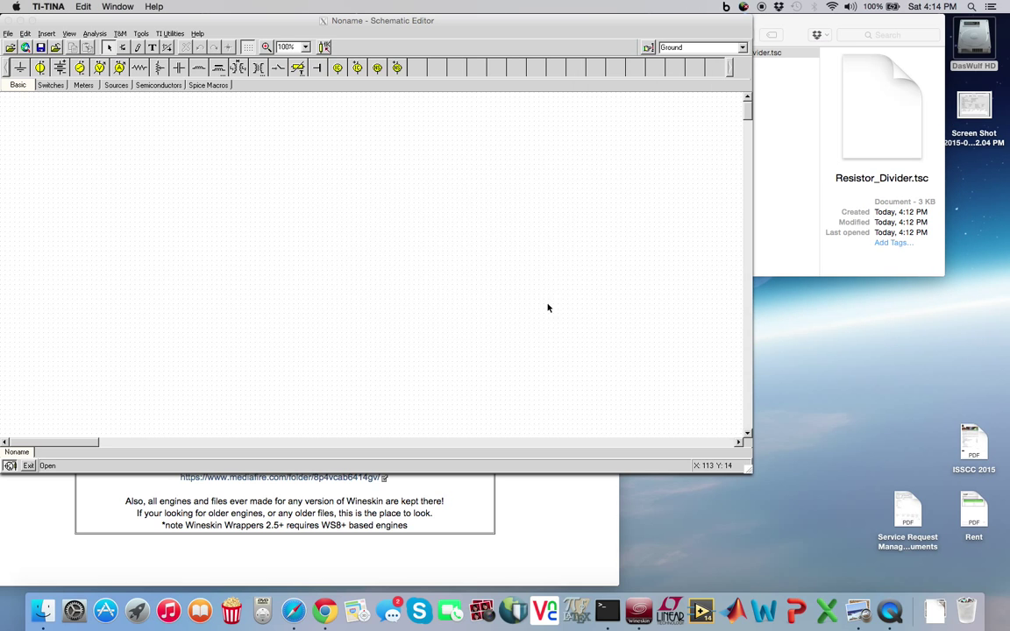
Step: Close the empty TI-TINA window and try opening Resistor_Divider.tsc from Finder, dismissing the no-application prompt
left_click(9, 20)
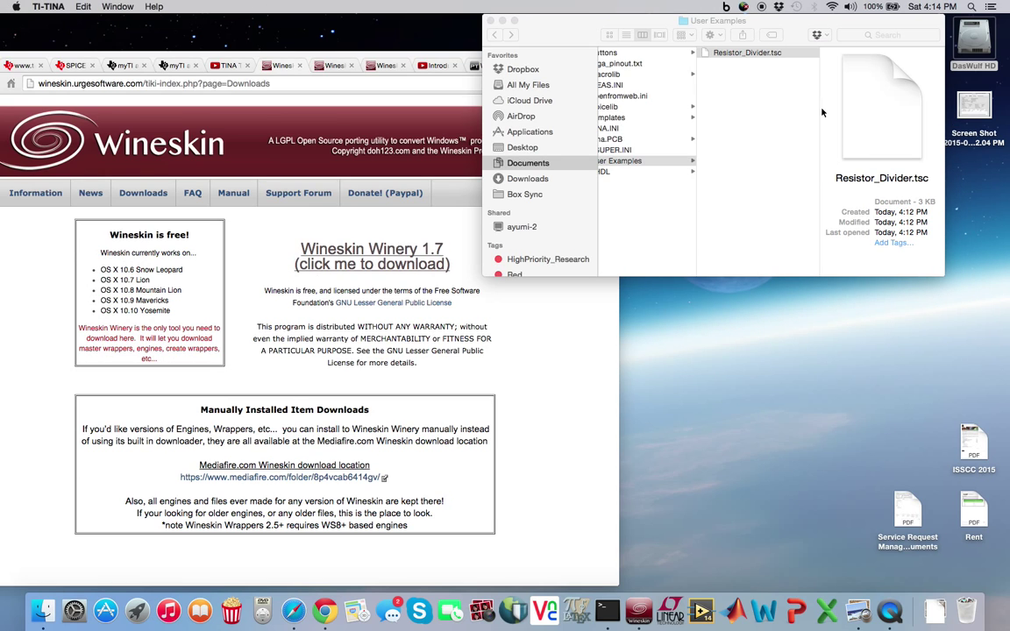
double_click(724, 55)
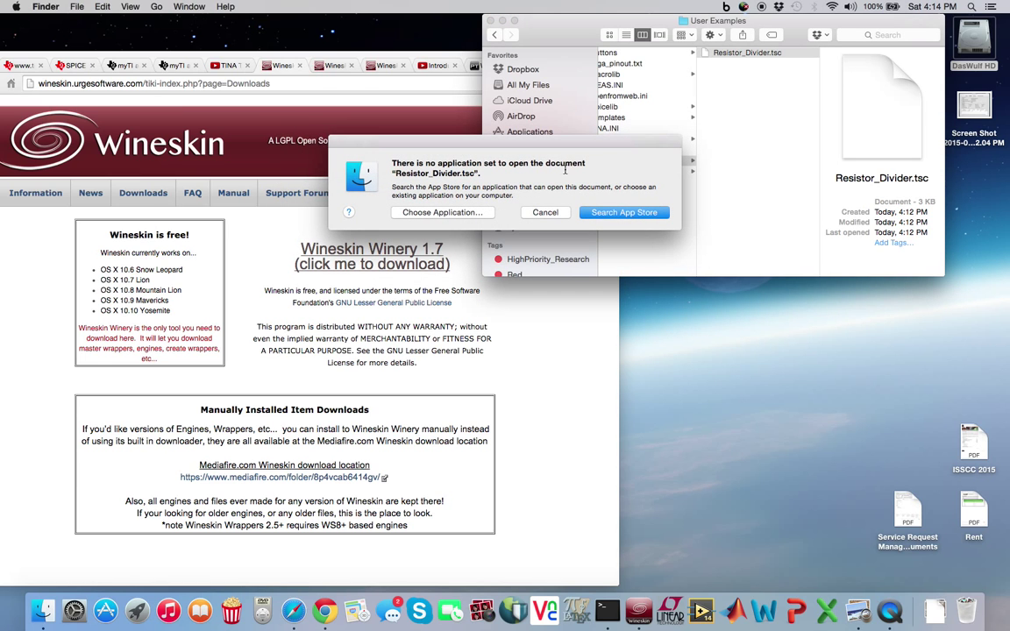
left_click(544, 213)
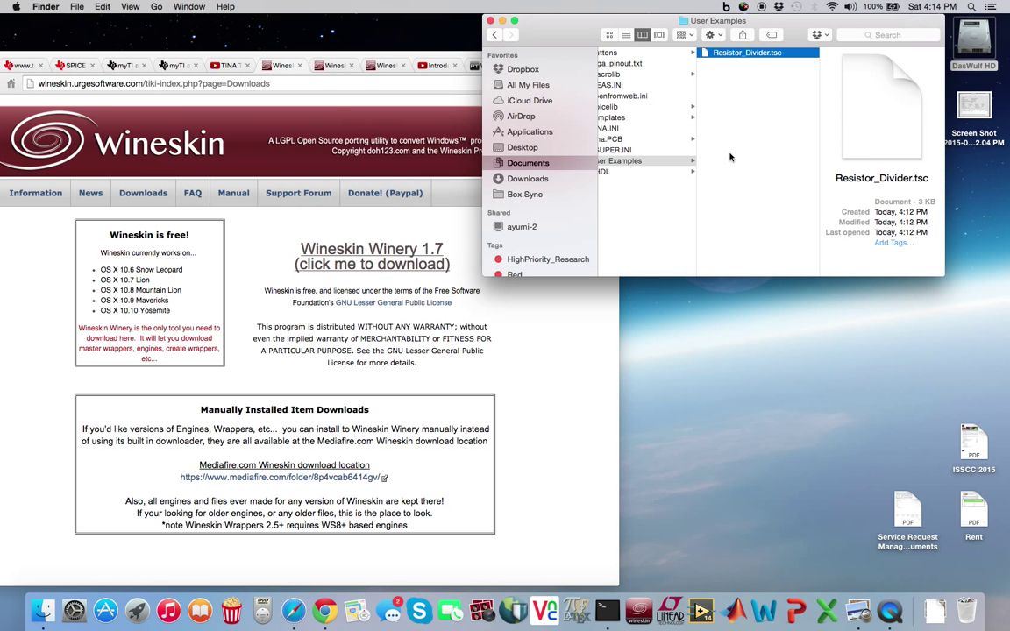
Step: Cycle through running applications and desktop spaces, ending back on Finder
scroll(729, 157, "left", 5)
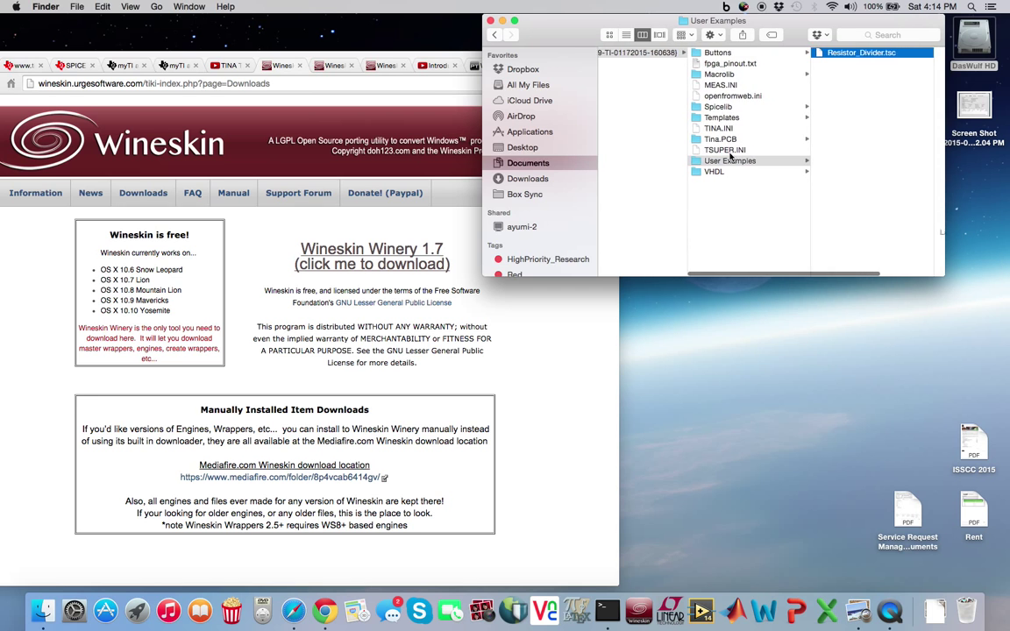
key("super+Tab")
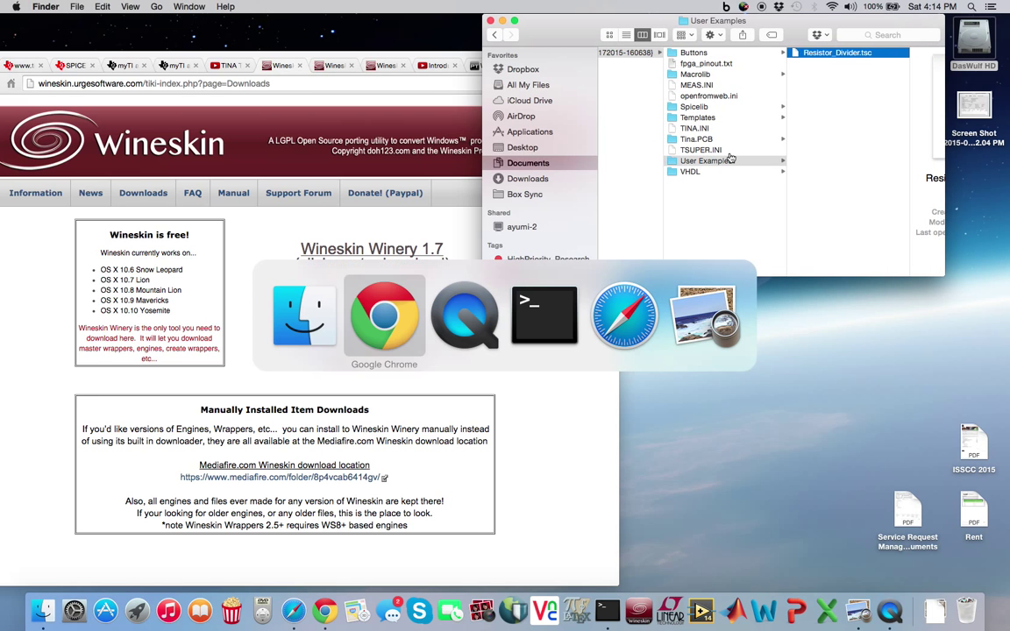
key("super+Tab")
key("super+Tab")
key("super+Tab")
key("super+Tab")
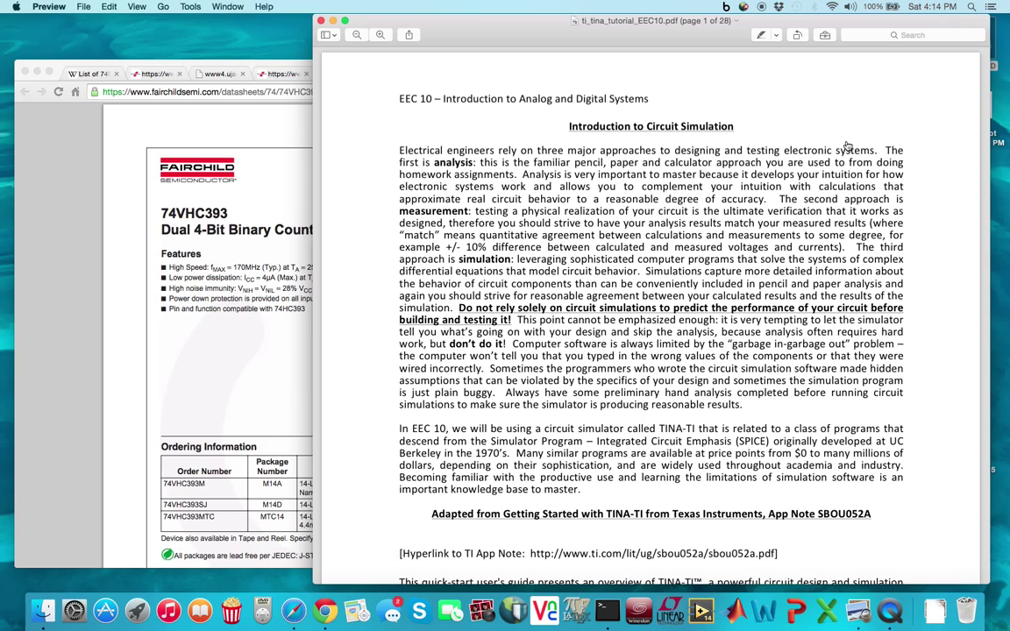
key("ctrl+Left")
key("ctrl+Left")
key("ctrl+Left")
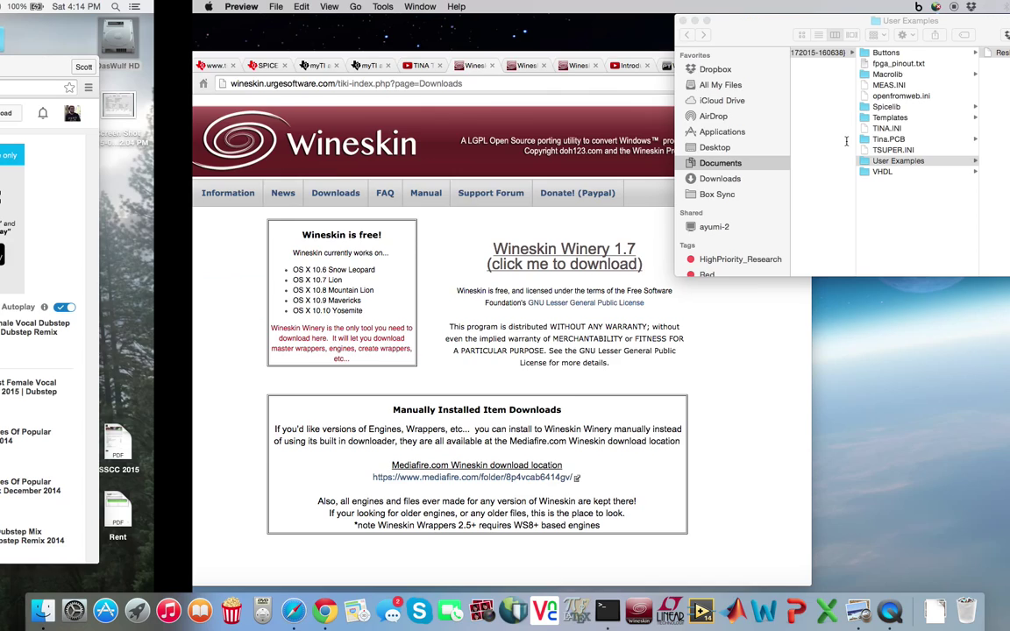
key("ctrl+Right")
key("ctrl+Right")
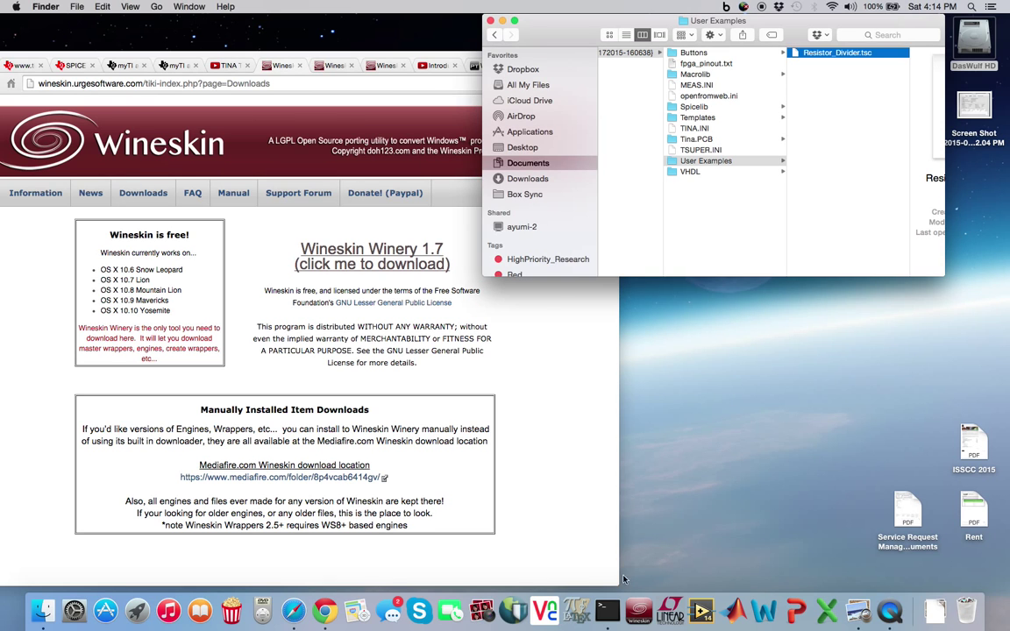
Step: Reopen Resistor_Divider.tsc from drive_c's User Examples in TI-TINA, then close the editor window
left_click(643, 599)
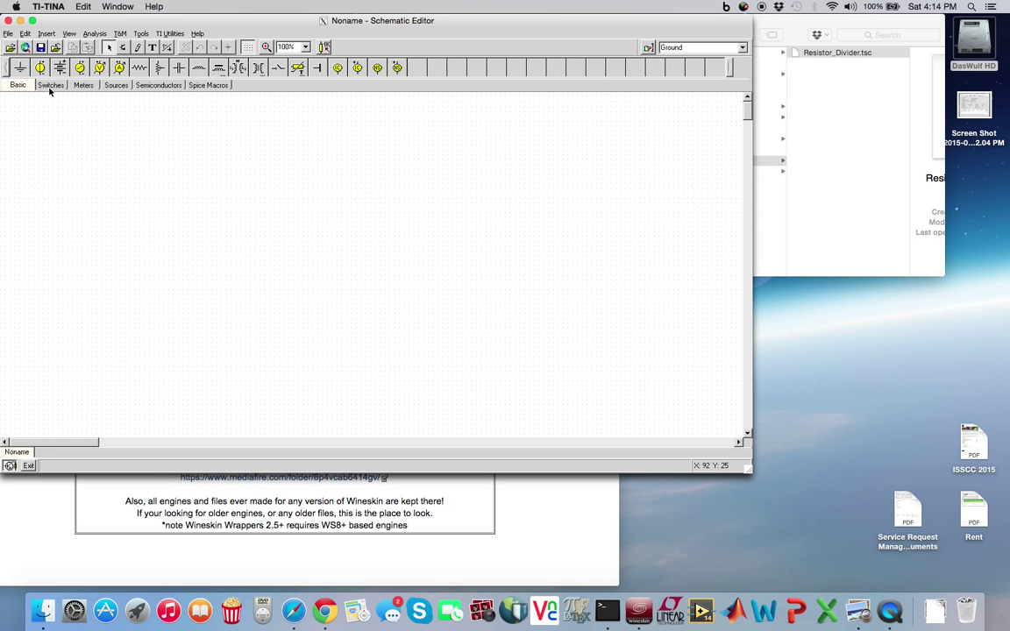
left_click(10, 47)
left_click(430, 201)
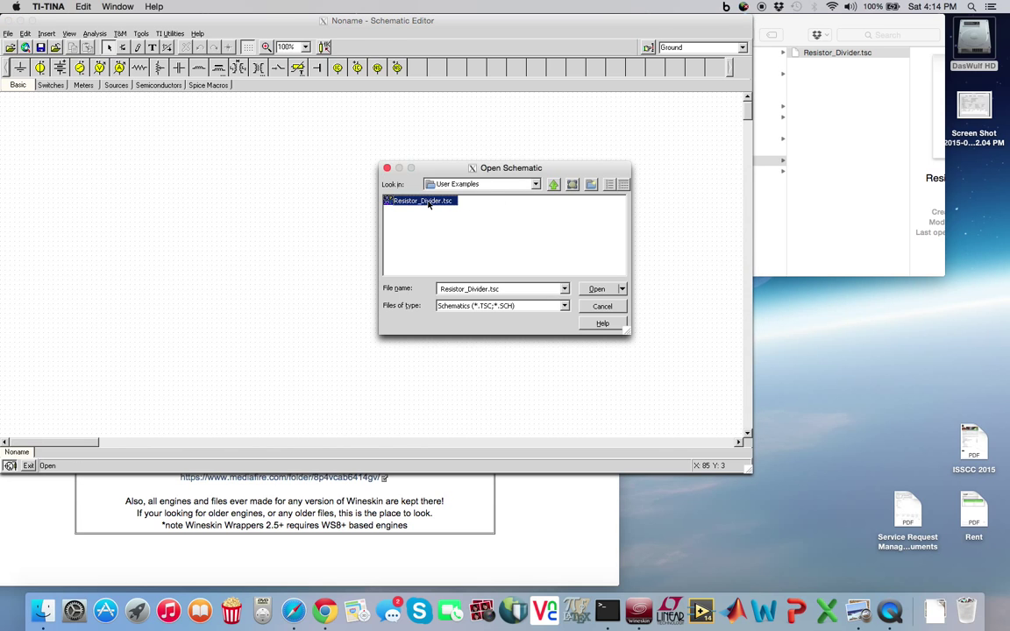
left_click(535, 184)
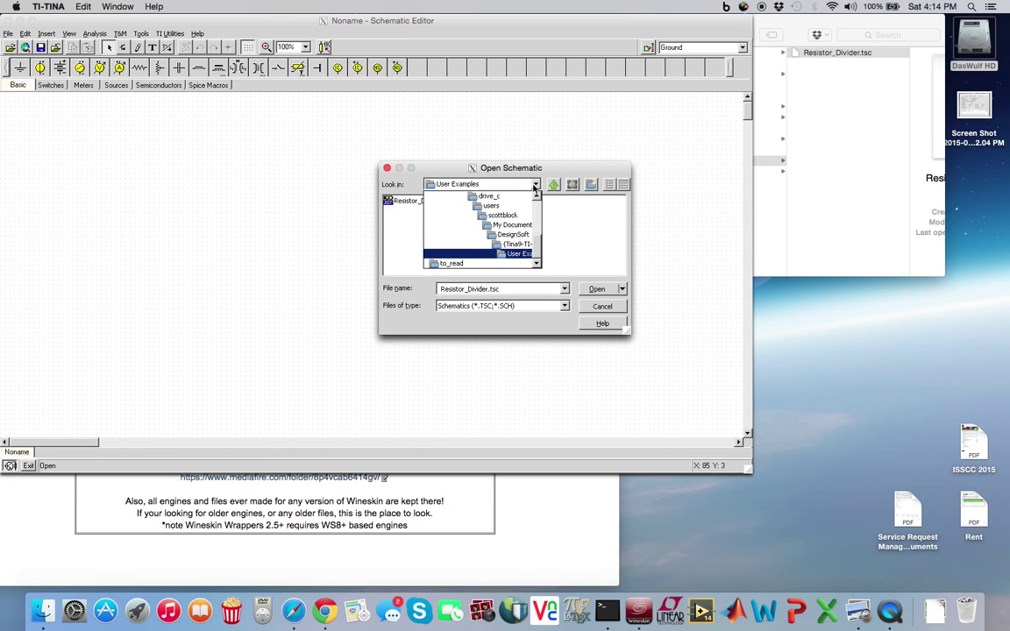
left_click(518, 254)
left_click(412, 201)
left_click(596, 289)
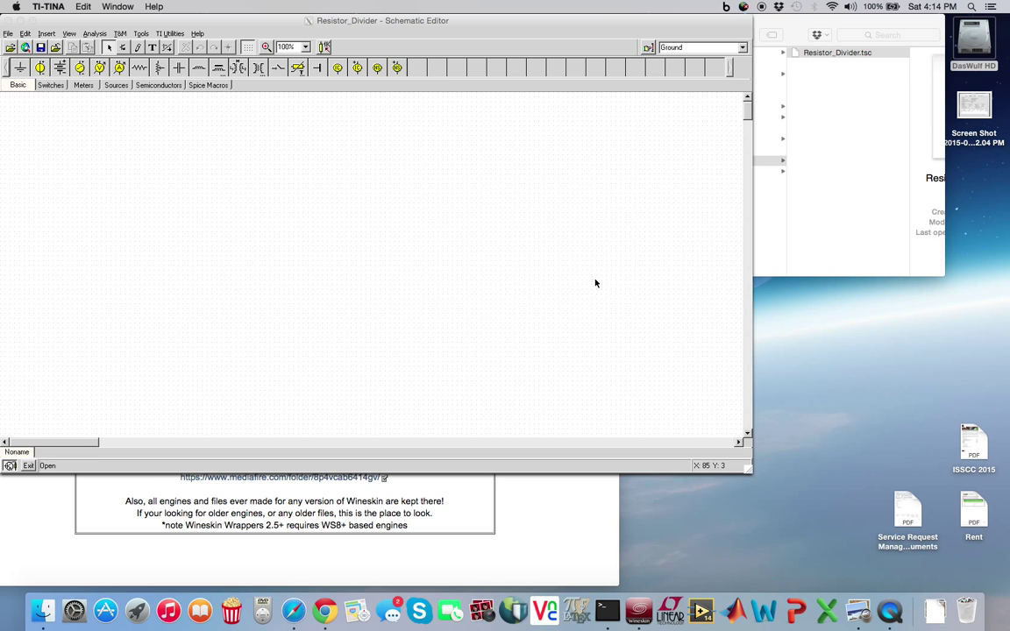
left_click(8, 19)
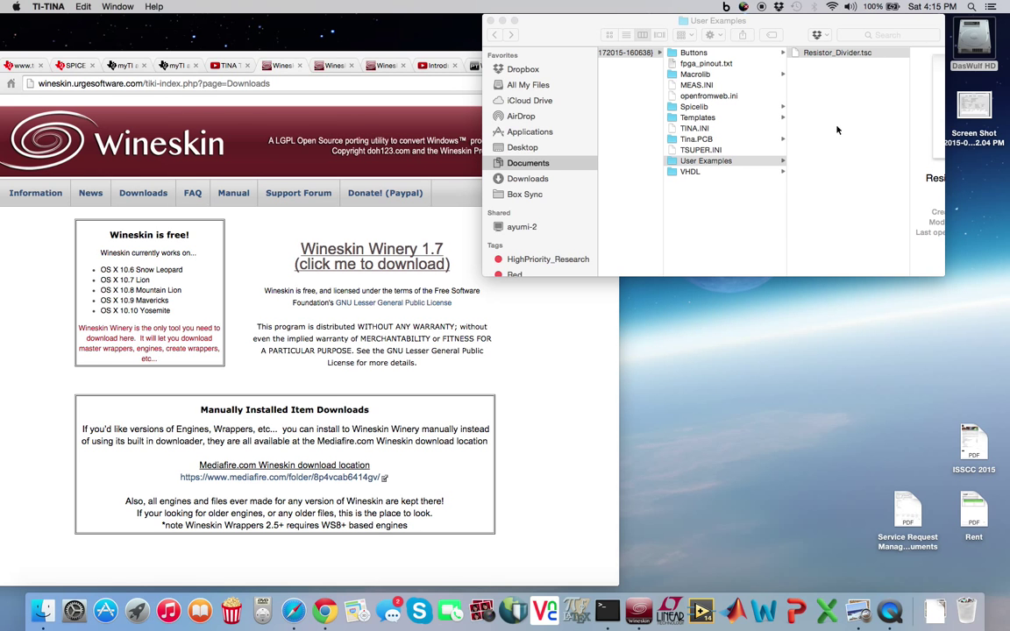
Step: Nudge Chrome right and switch through the XQuartz, Wineskin video and uninstall FAQ tabs
left_click_drag(451, 56, 518, 53)
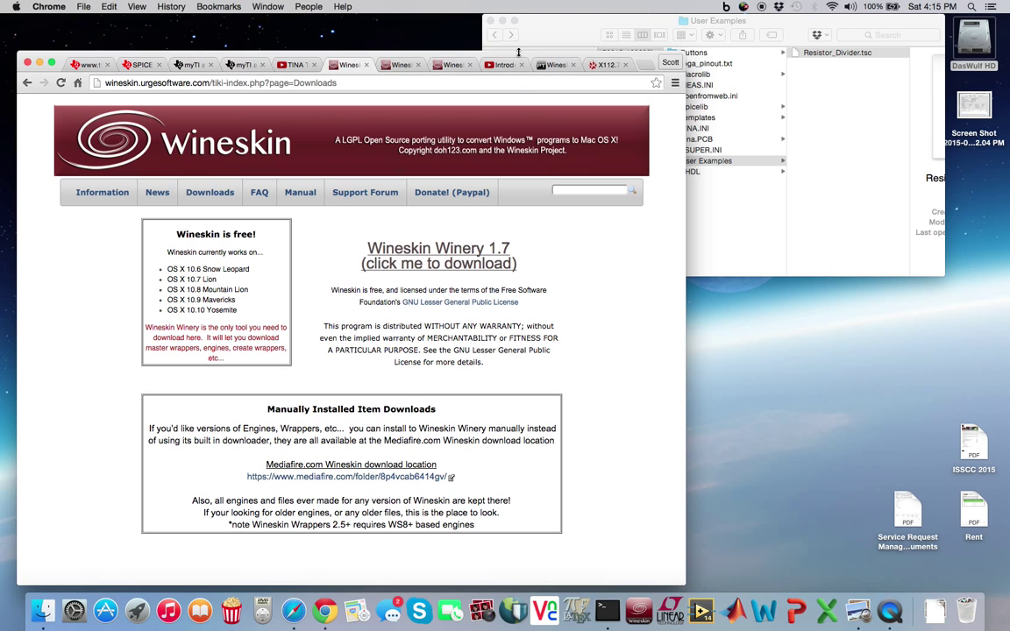
left_click(604, 66)
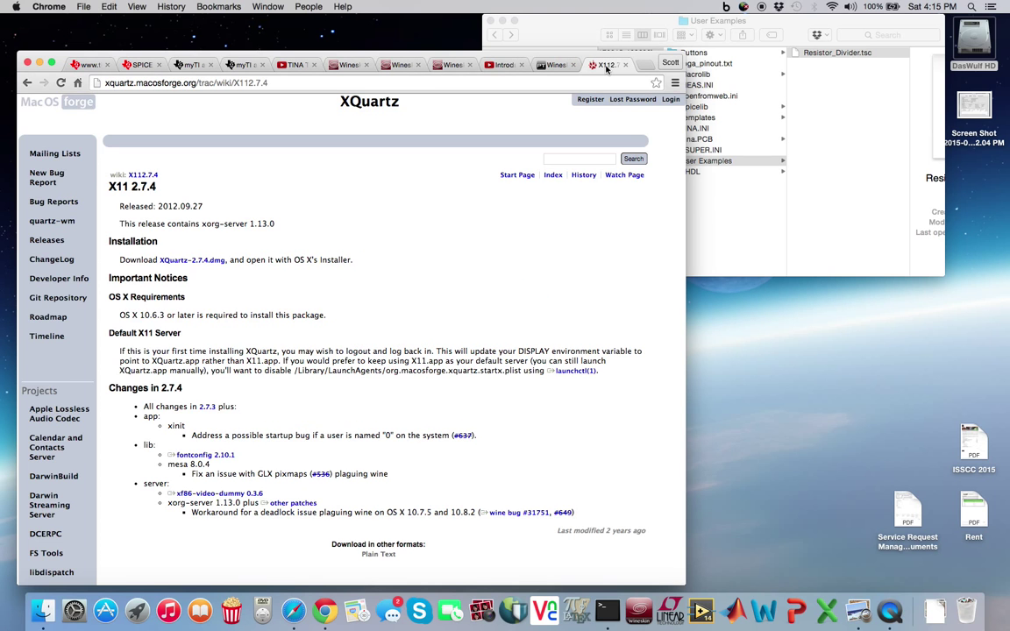
left_click(487, 66)
left_click(445, 67)
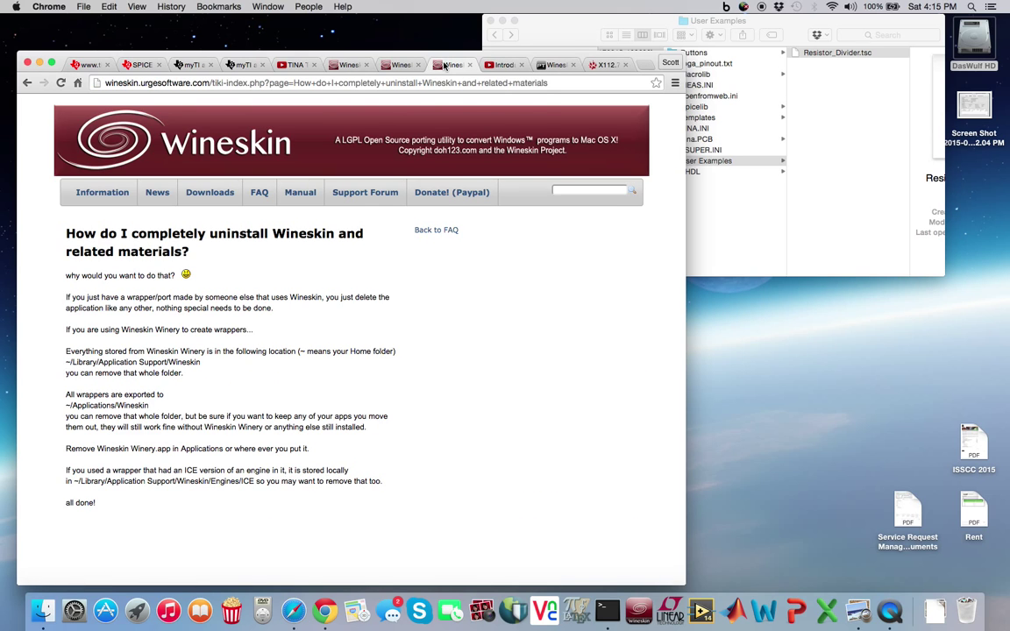